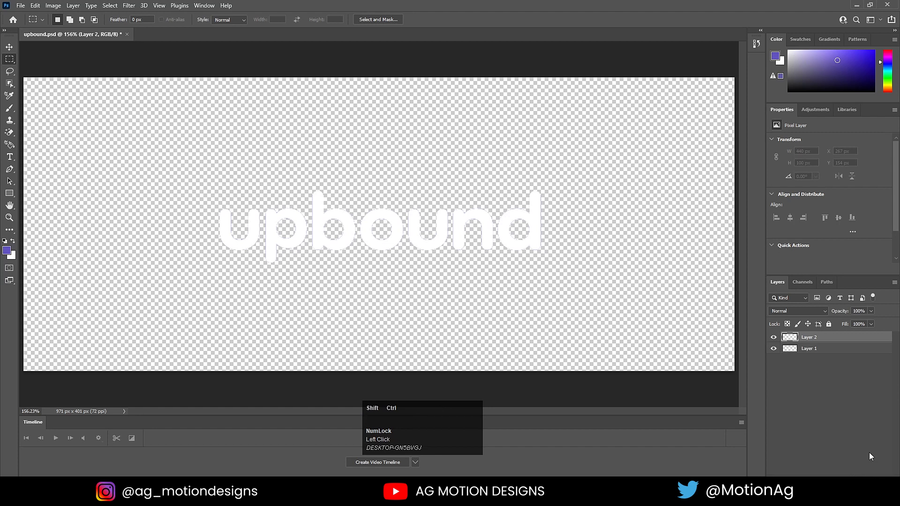
Step: Paste the dot in place on its own layer, and move the first letter u from Layer 1 onto another new layer
key(ctrl+shift+v)
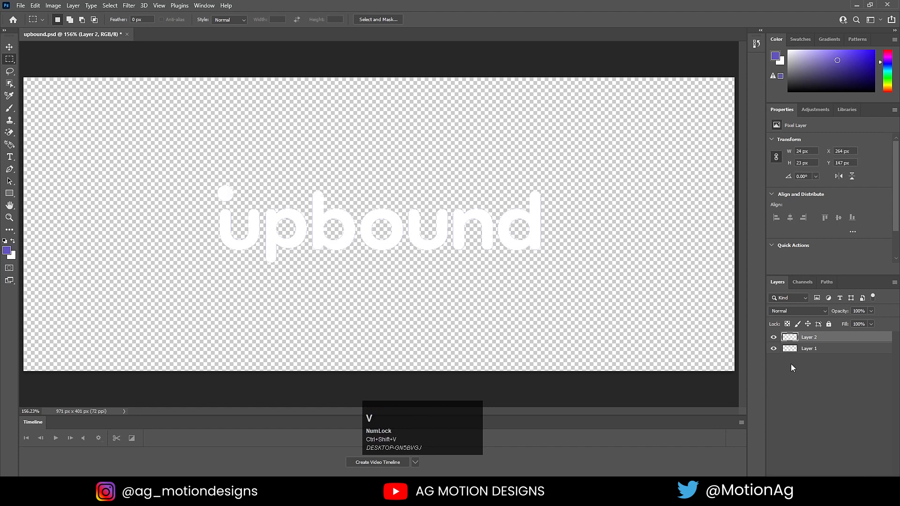
click(808, 349)
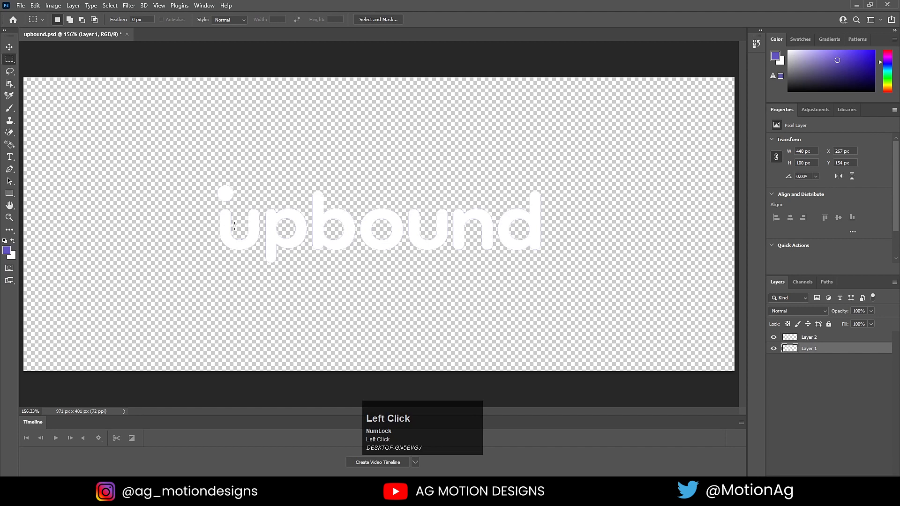
scroll(222, 216, up, 1)
drag(213, 202, 276, 270)
key(ctrl+x)
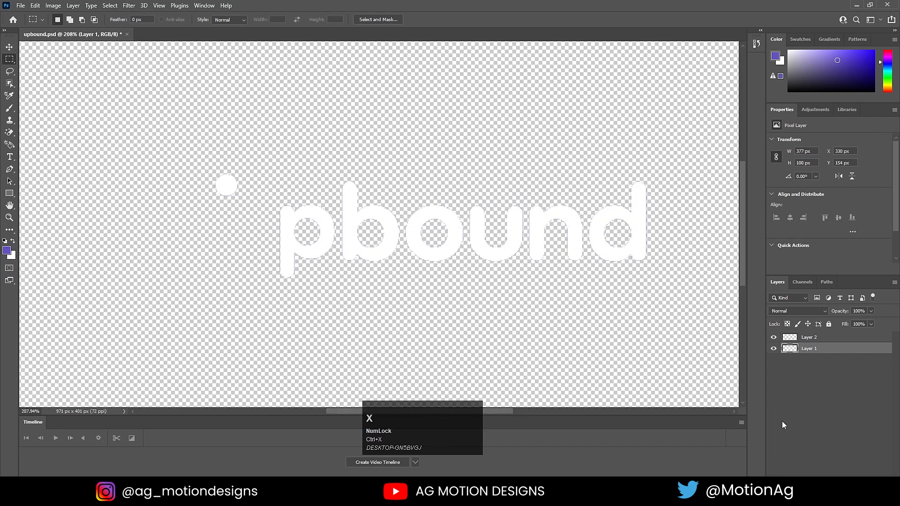
key(ctrl+shift+v)
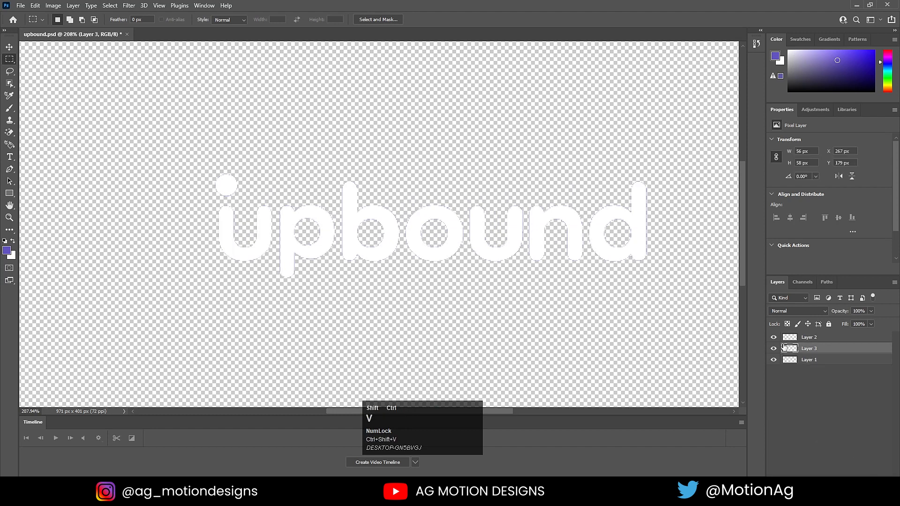
Step: Cut the letter p out of Layer 1 and paste it in place on a new layer
click(804, 360)
drag(274, 197, 337, 284)
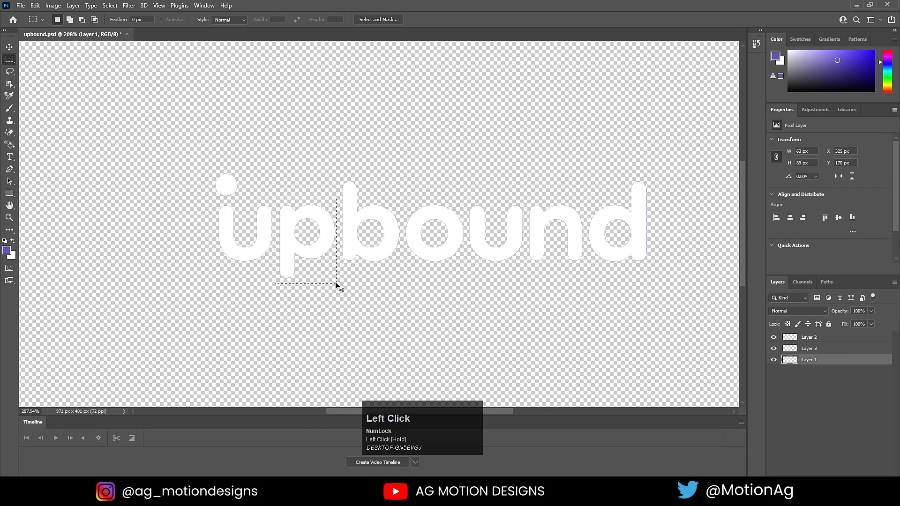
key(ctrl+x)
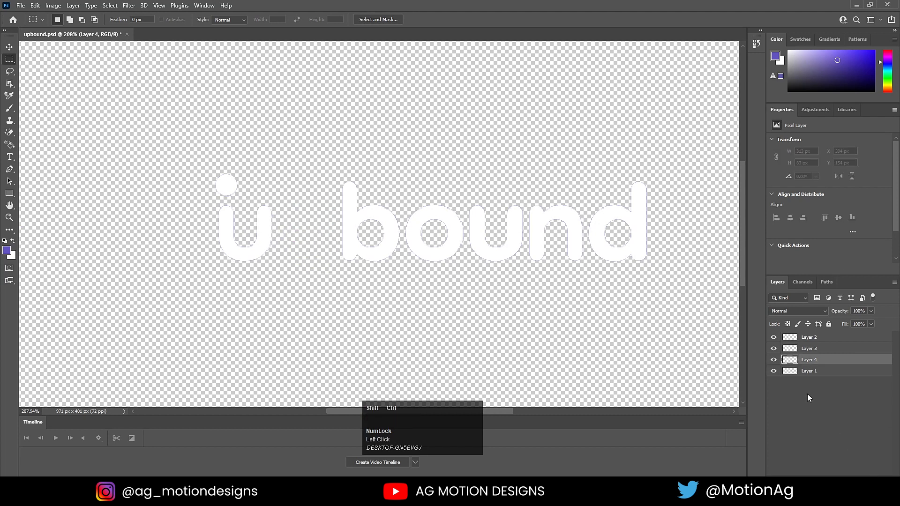
key(ctrl+shift+v)
Step: Cut the letter b out of Layer 1 and paste it in place on a new layer
click(720, 324)
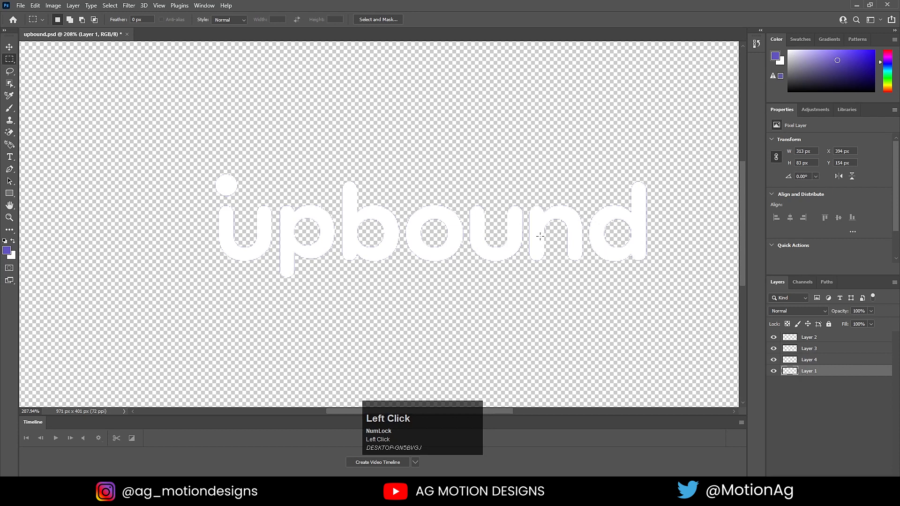
drag(336, 171, 404, 277)
key(ctrl+x)
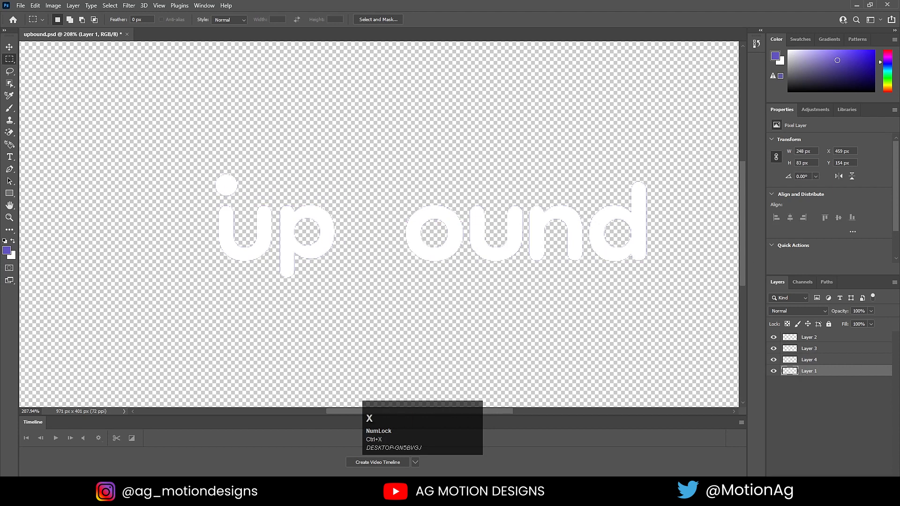
key(ctrl+shift+v)
Step: Cut the letter o out of Layer 1 and paste it in place on a new layer
click(806, 382)
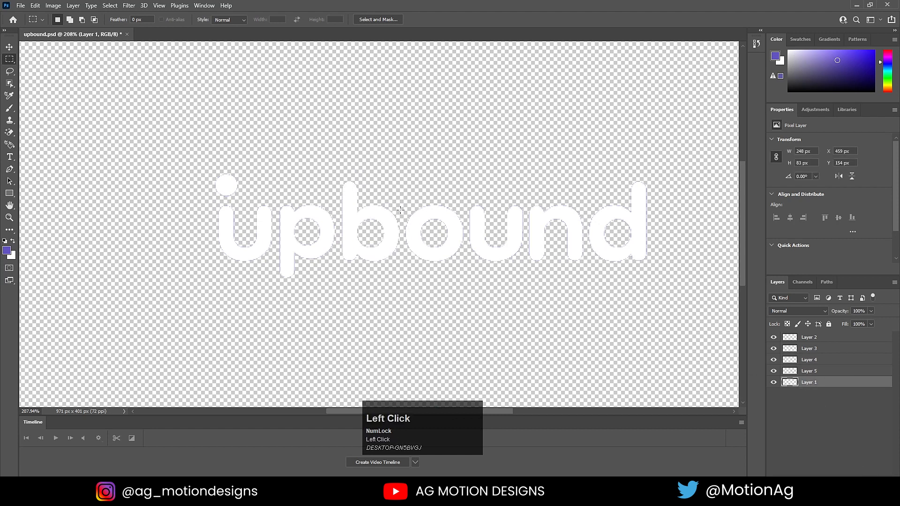
drag(402, 195, 462, 275)
key(ctrl+x)
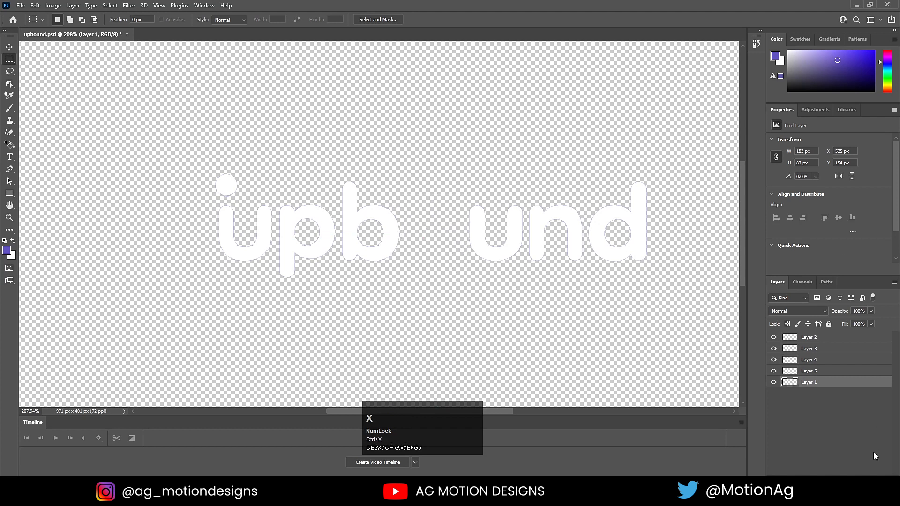
key(ctrl+shift+v)
Step: Cut the second letter u out of Layer 1 and paste it in place on a new layer
click(808, 394)
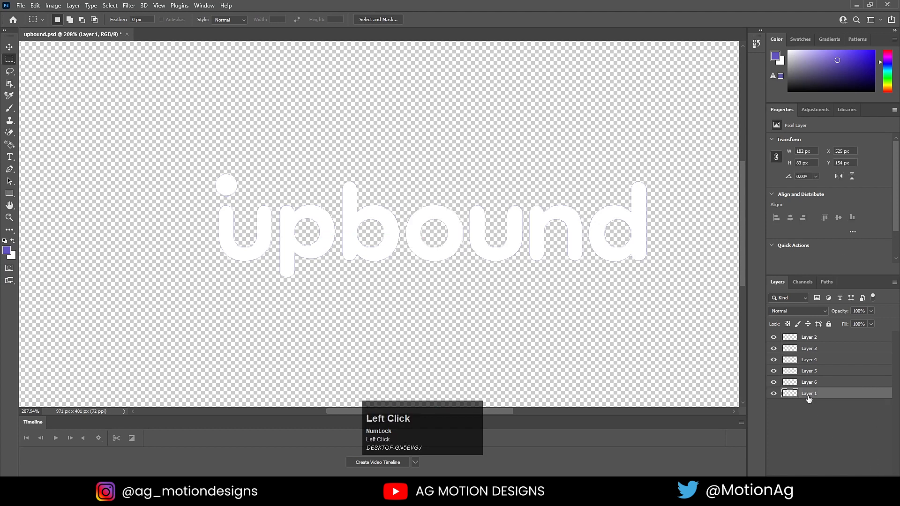
drag(465, 188, 527, 275)
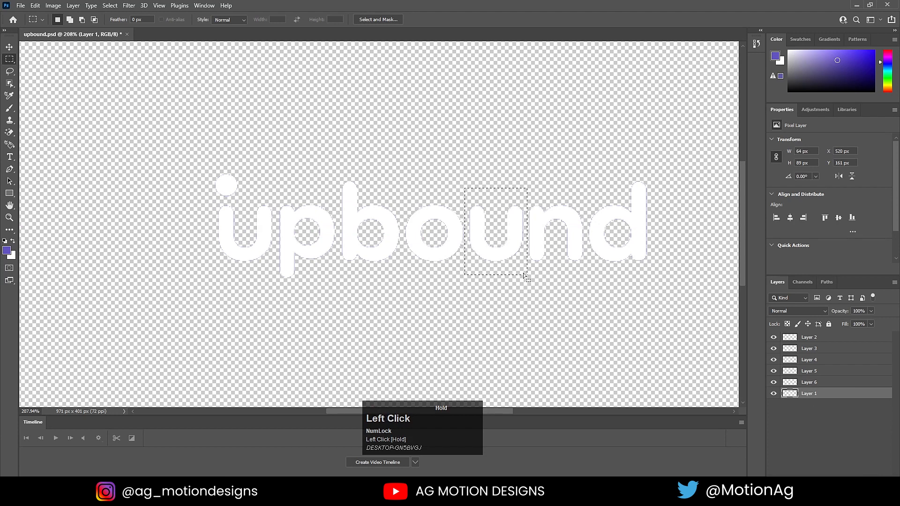
key(ctrl+x)
click(834, 422)
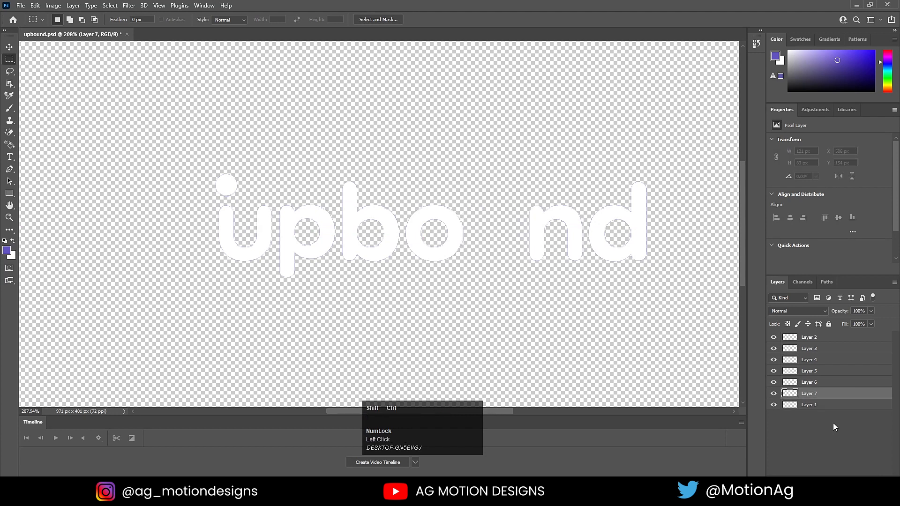
key(ctrl+shift+v)
Step: Cut the letter n out of Layer 1 and paste it in place, leaving only the d on Layer 1
click(808, 405)
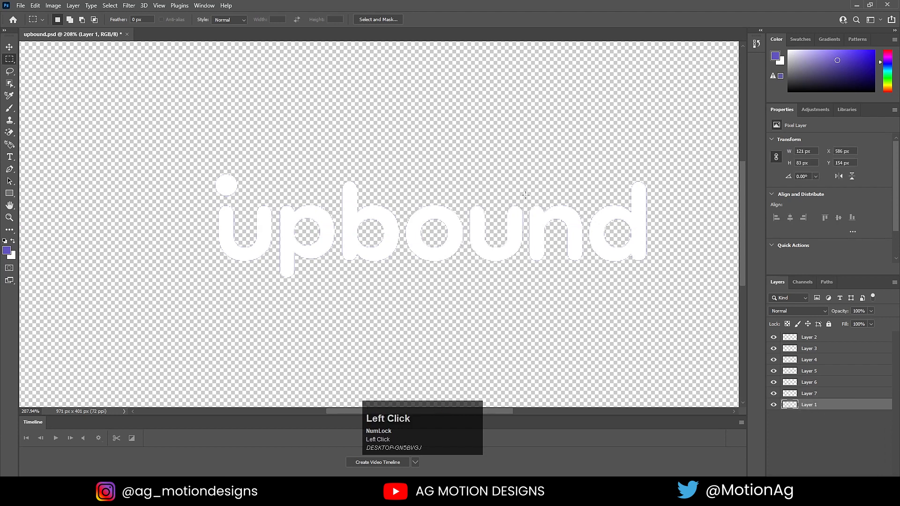
drag(525, 194, 586, 274)
key(ctrl+x)
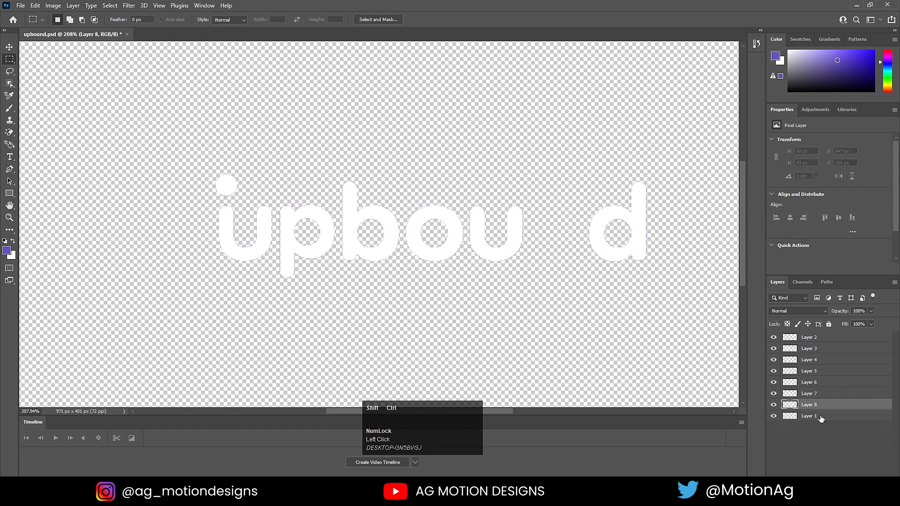
key(ctrl+shift+v)
Step: Save the upbound.psd document with its separated letter layers
key(ctrl+0)
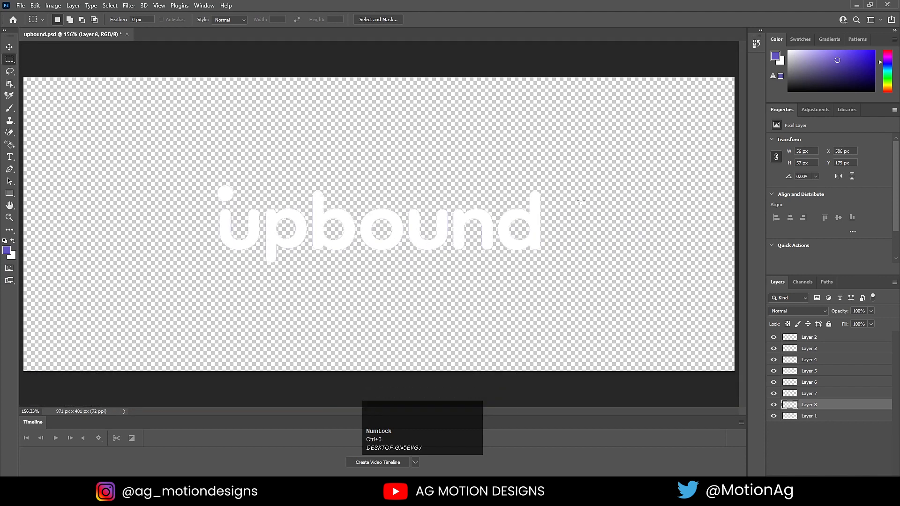
key(ctrl)
key(ctrl+s)
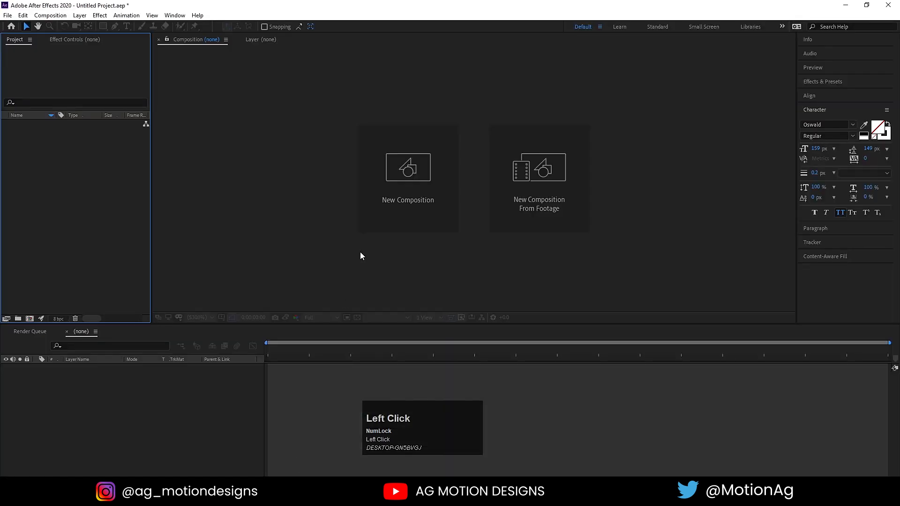
Step: In After Effects, set up a new composition named Main Animation at 1920 × 1080 px and 30 frames per second
click(422, 197)
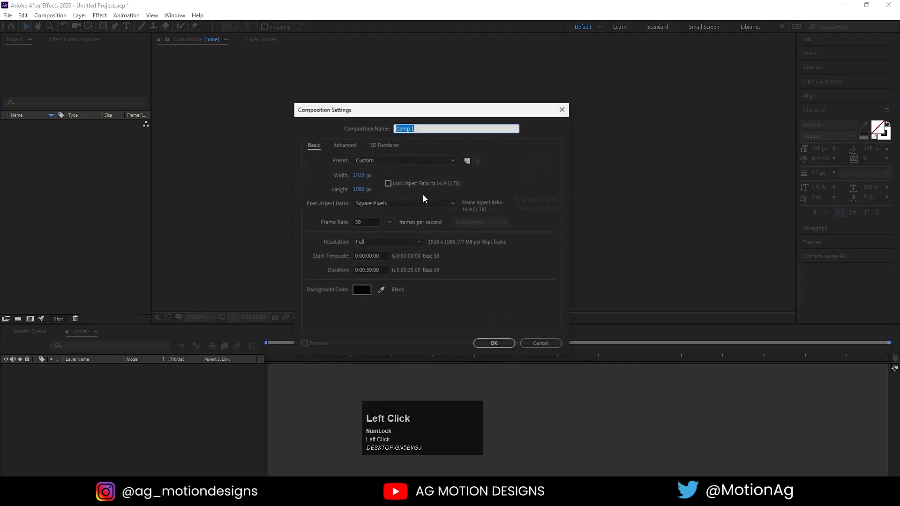
text(Main Anima)
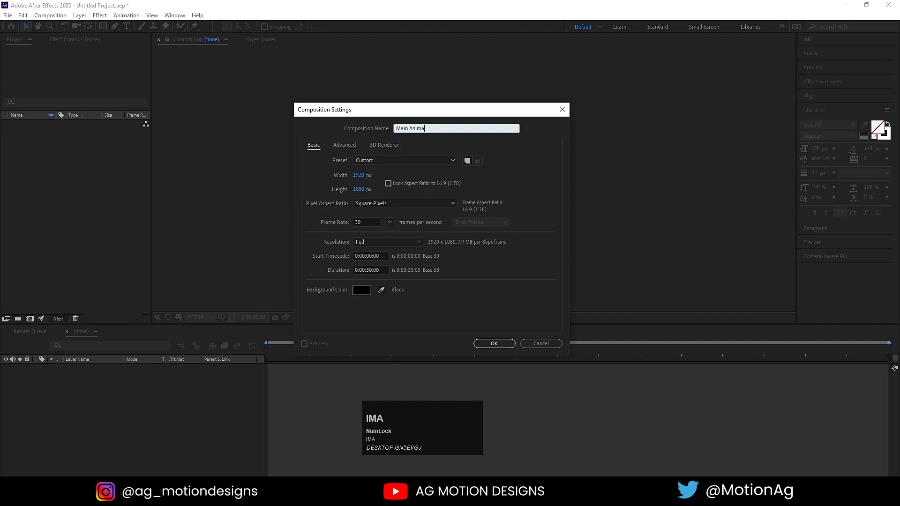
text(tion)
click(357, 175)
click(358, 189)
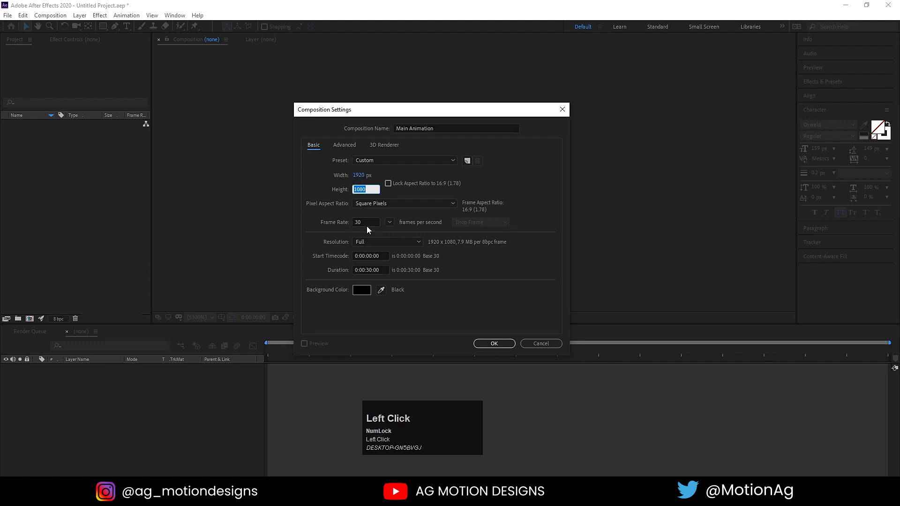
click(366, 222)
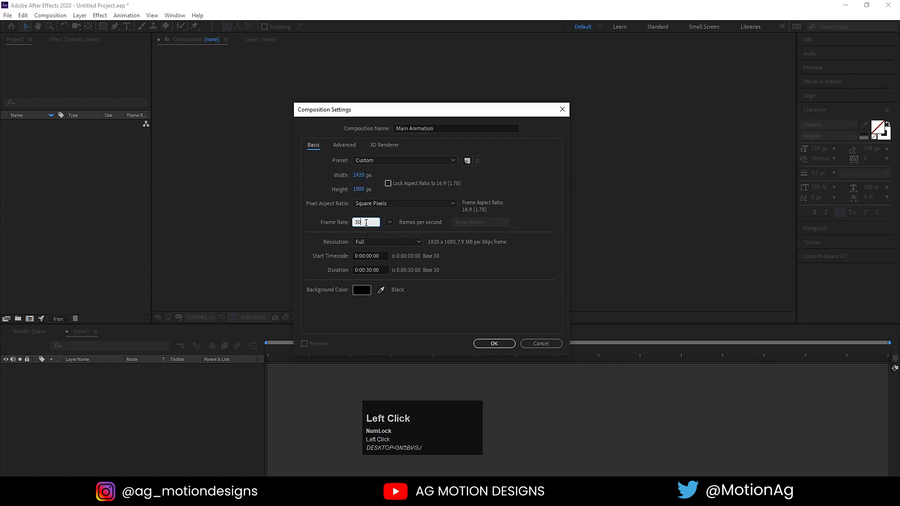
Step: Create the composition with a purple 8A00FF background and display its Title/Action Safe guides
click(362, 290)
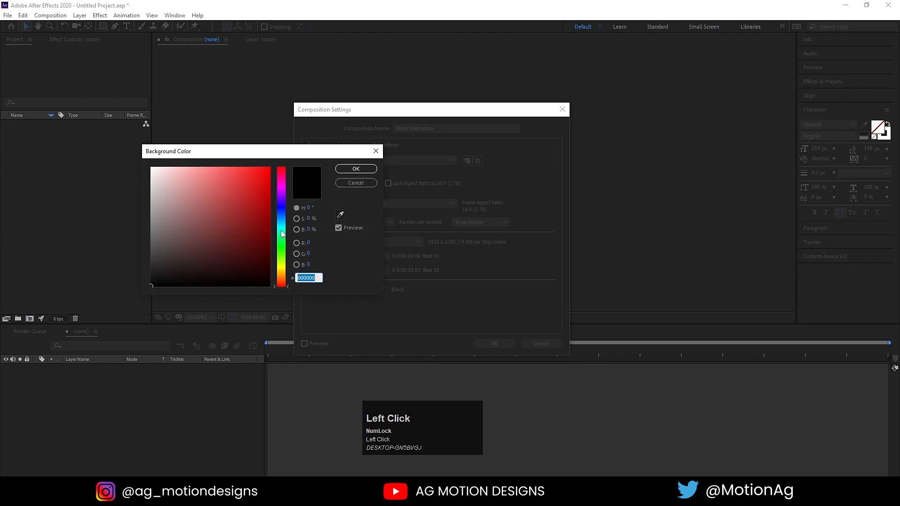
click(280, 199)
drag(264, 176, 270, 155)
drag(283, 200, 283, 200)
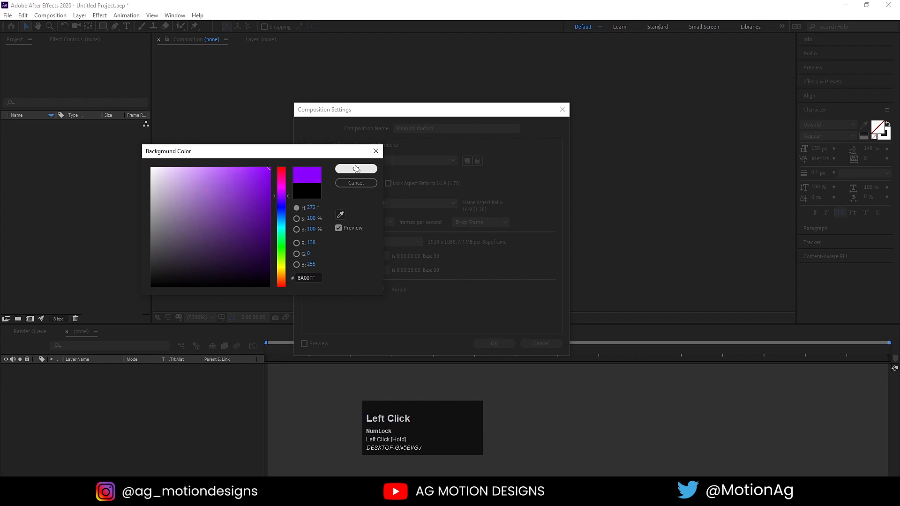
click(360, 167)
click(493, 344)
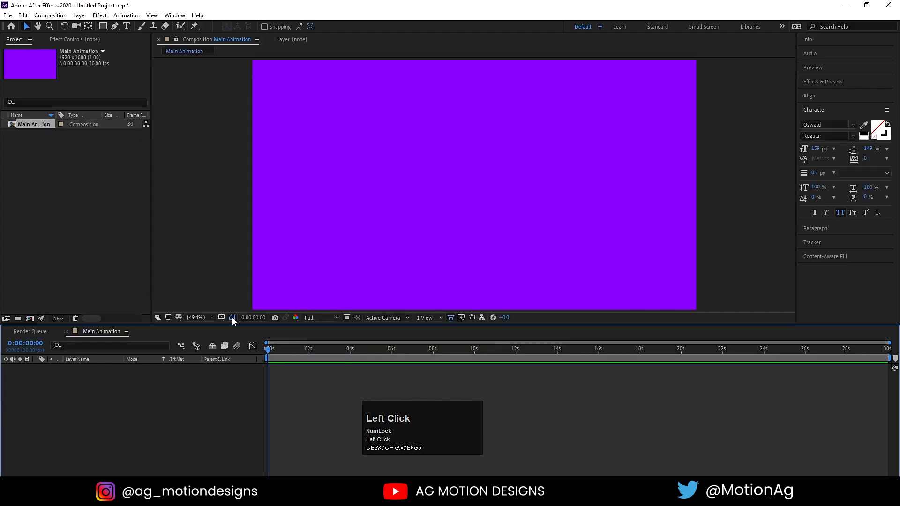
click(221, 318)
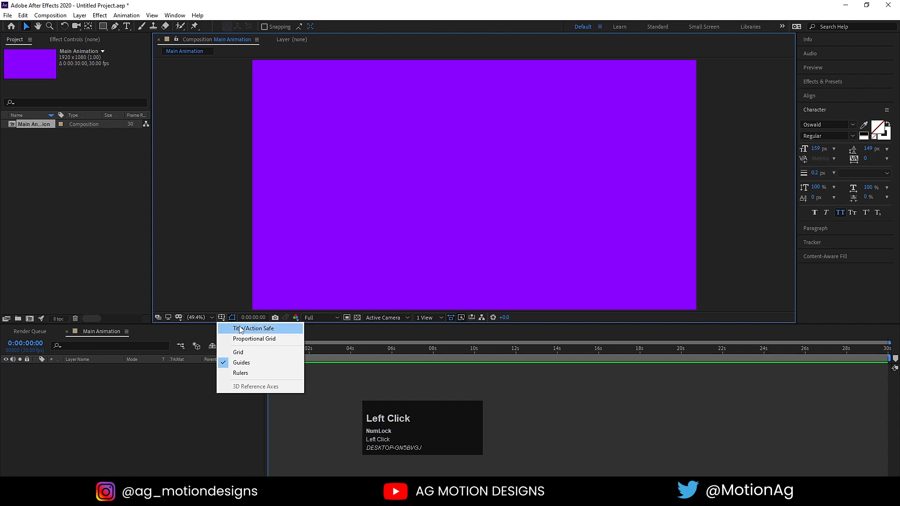
click(241, 328)
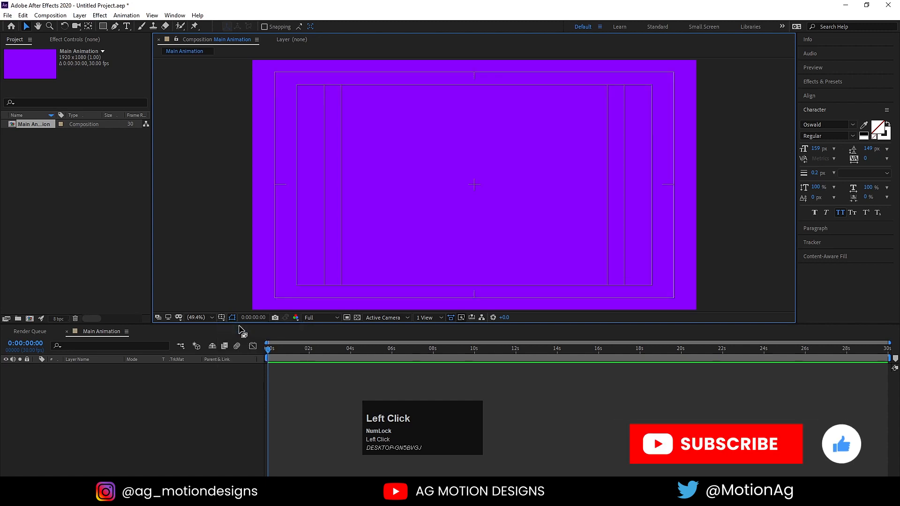
Step: Import the Photoshop file upbound.psd as Composition - Retain Layer Sizes with Editable Layer Styles
key(ctrl+i)
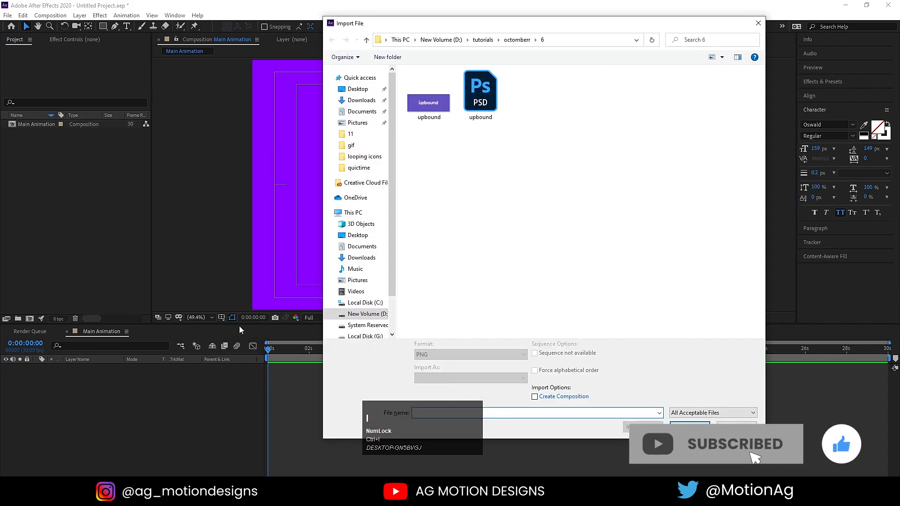
click(472, 117)
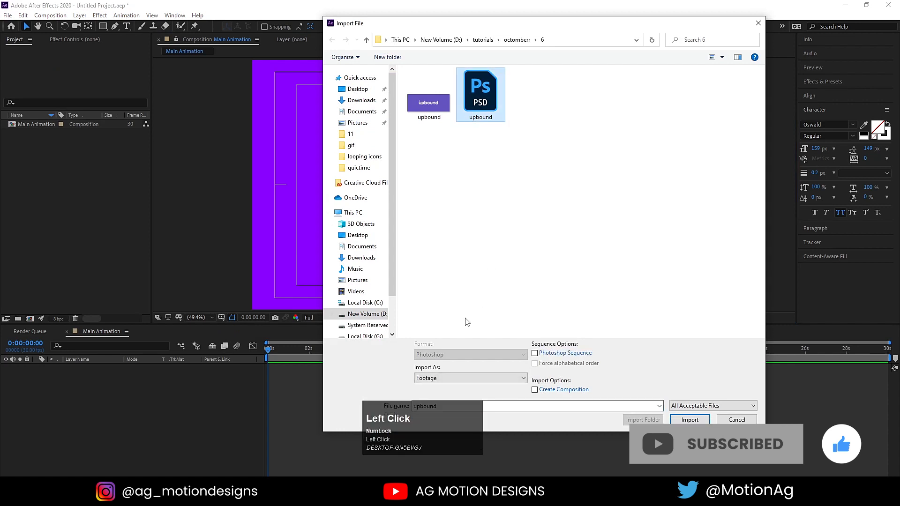
click(446, 378)
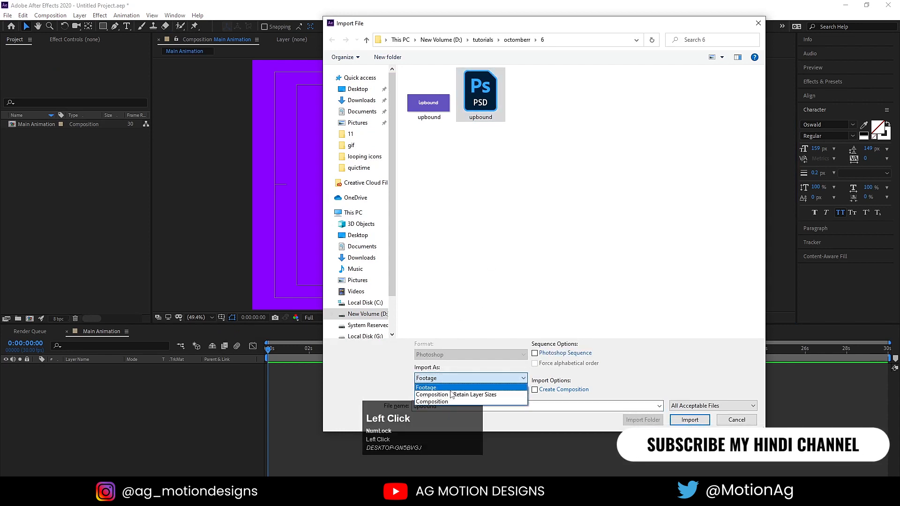
click(456, 395)
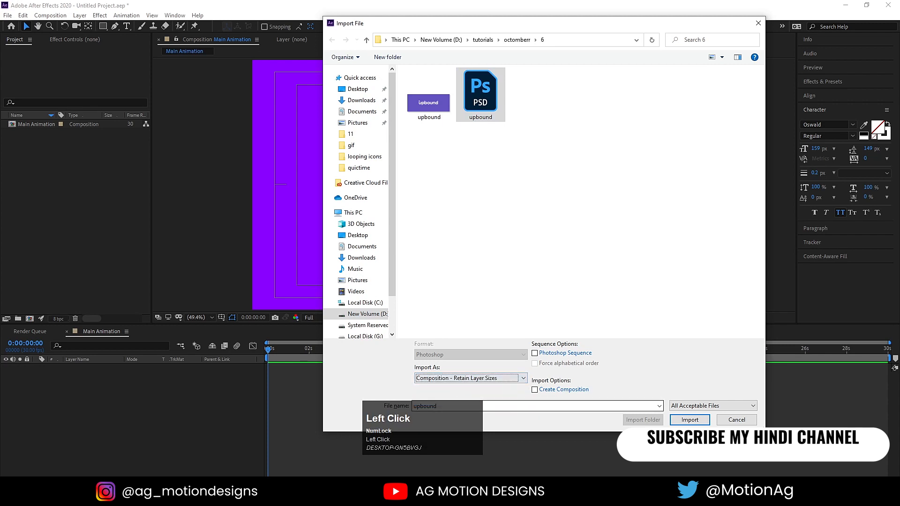
click(679, 421)
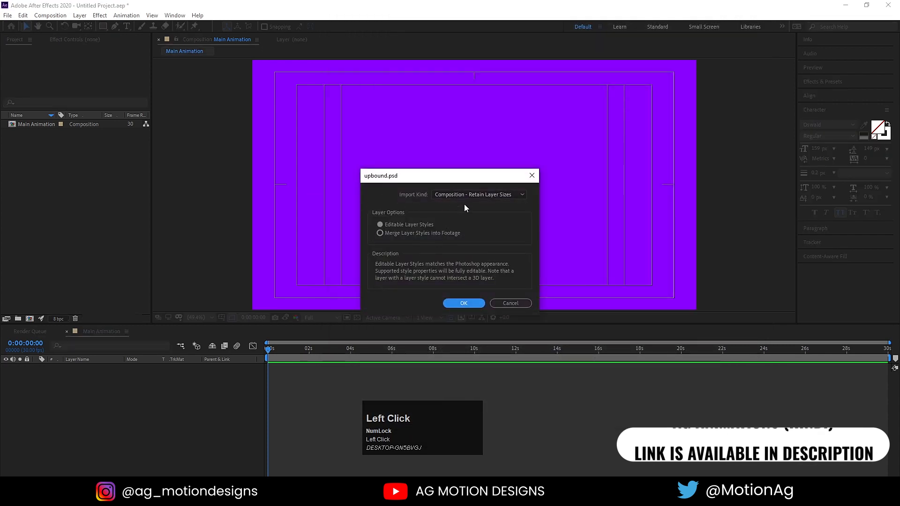
click(454, 303)
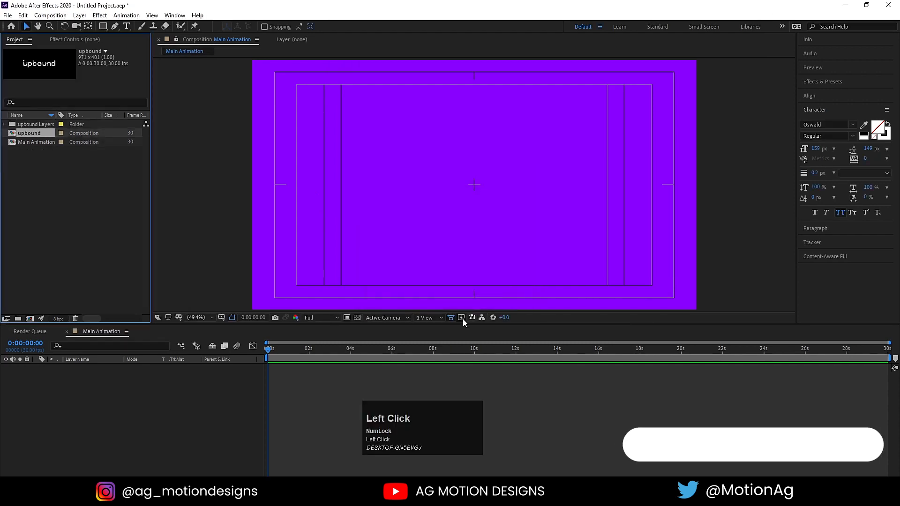
Step: Copy all the letter layers from the upbound composition into the Main Animation composition
double_click(29, 134)
drag(289, 116, 630, 244)
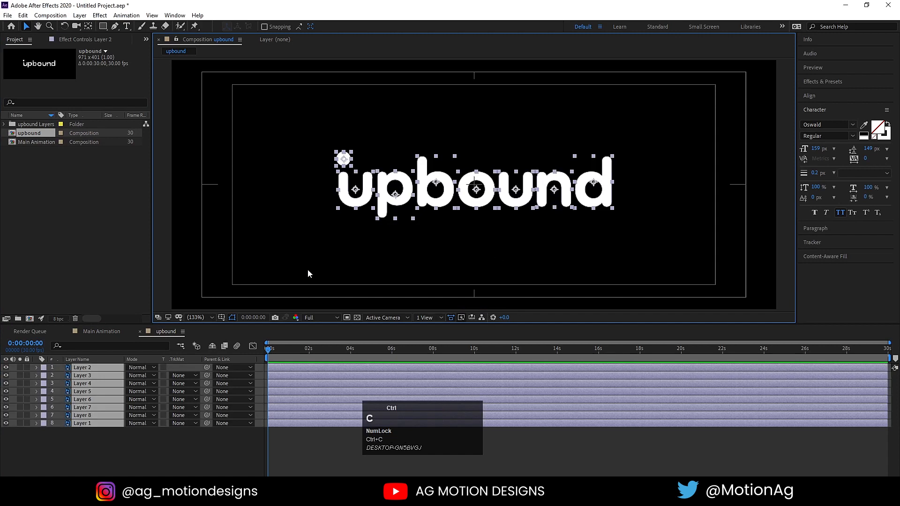
click(115, 330)
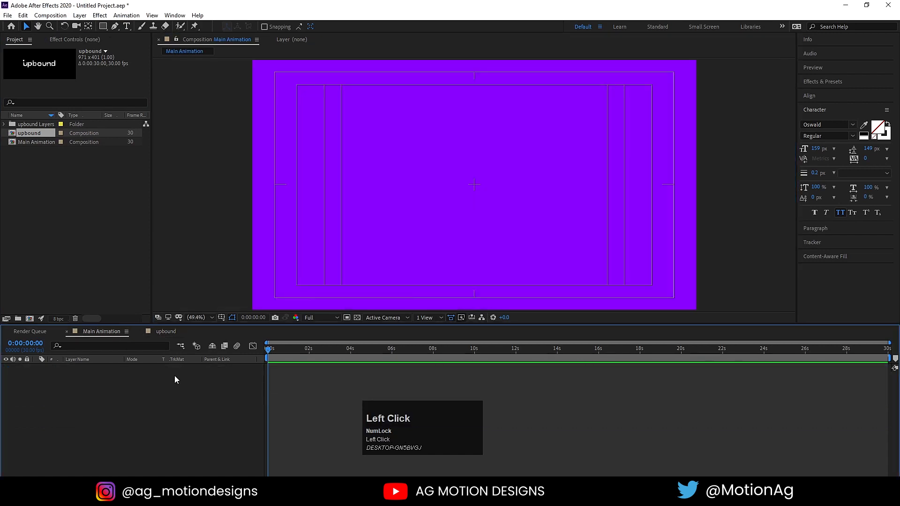
key(ctrl+v)
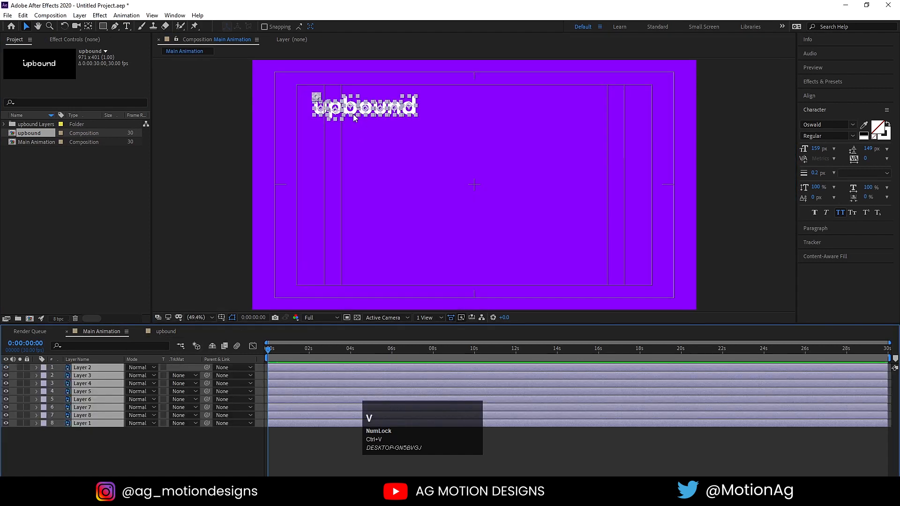
Step: Move all the letter layers together to the centre of the composition and add a null object
drag(354, 117, 461, 191)
right_click(202, 448)
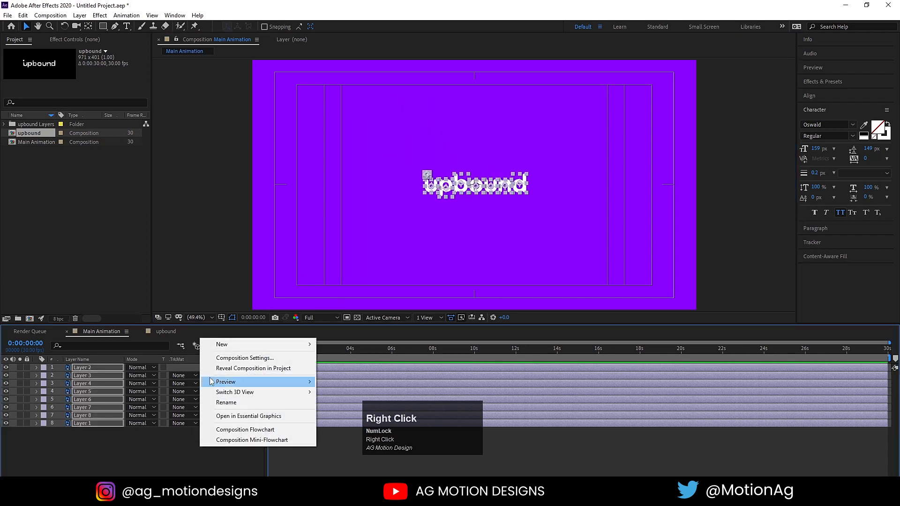
mouse_move(218, 347)
click(391, 401)
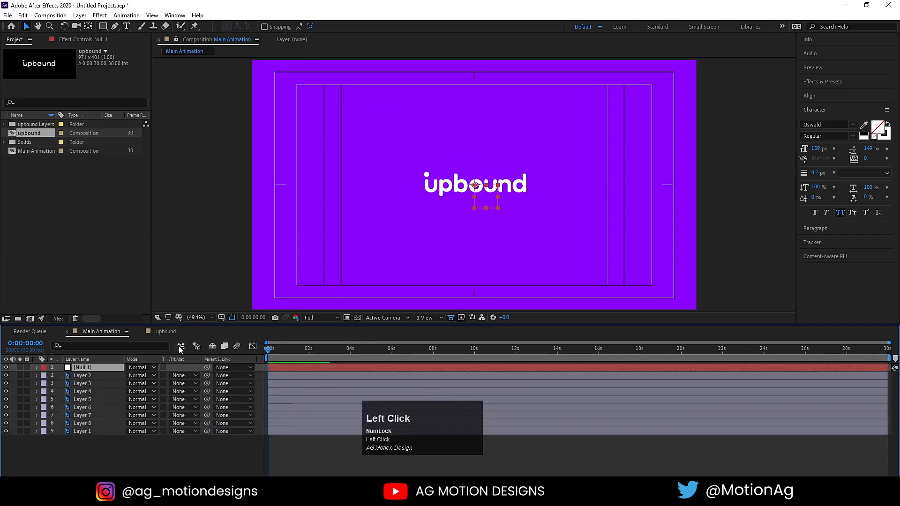
Step: Parent all the letter layers to the null object
key(ctrl+a)
drag(206, 376, 121, 369)
click(127, 449)
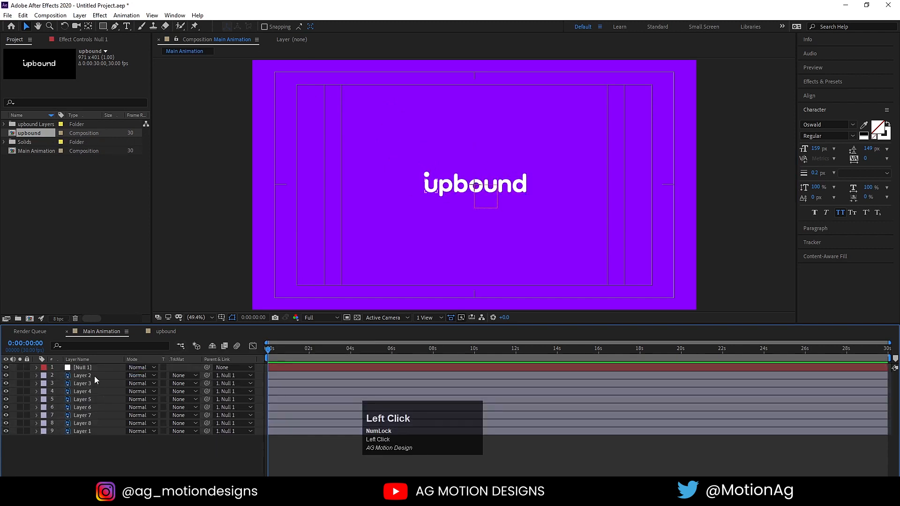
Step: Enlarge the logo by scaling the null object to 194%, and delete the null
click(94, 368)
key(s)
drag(140, 375, 183, 372)
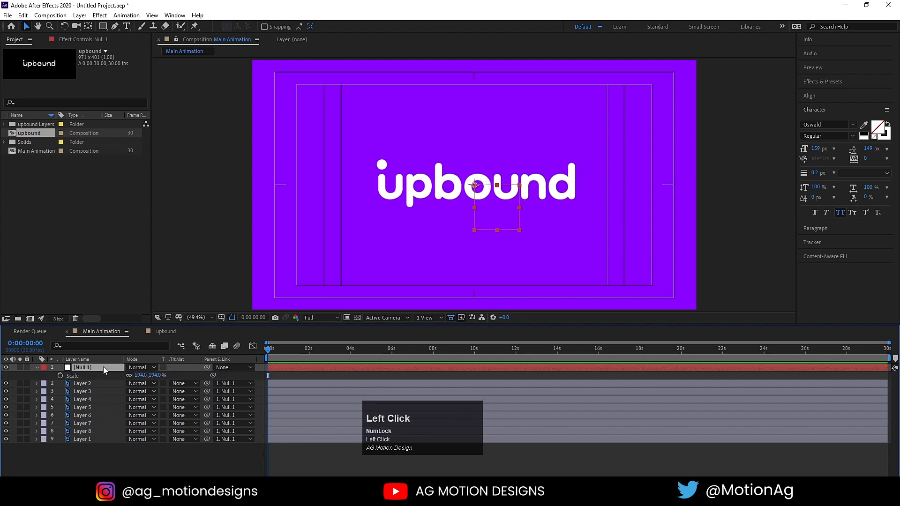
key(Delete)
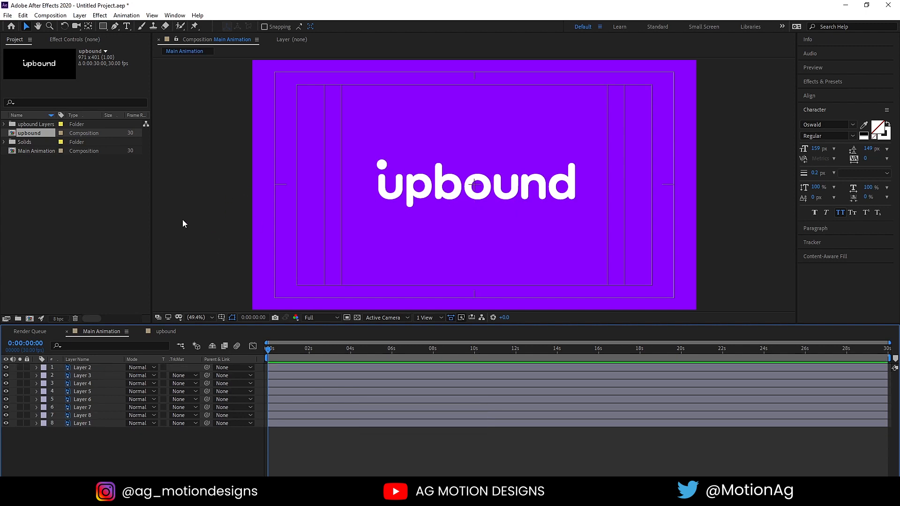
Step: Select all the letter layers and nudge them slightly left until the logo is centred horizontally in the composition
key(ctrl+a)
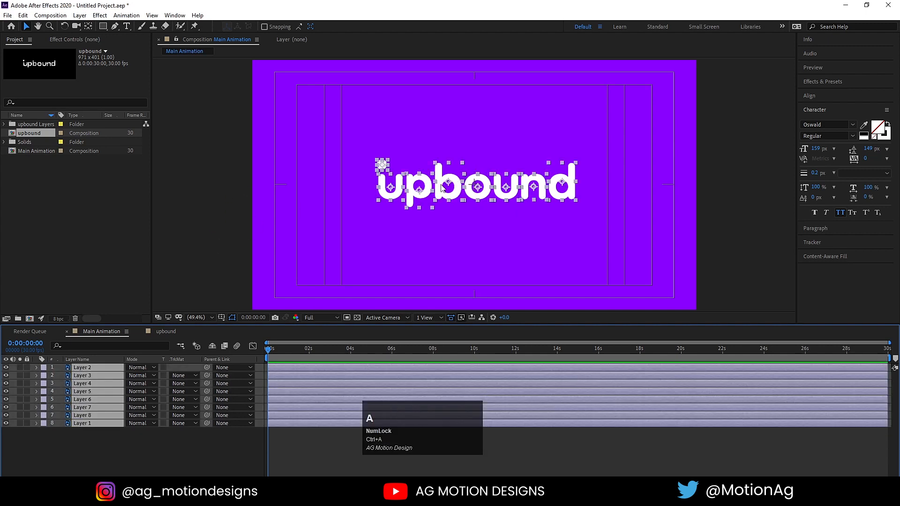
drag(438, 187, 438, 187)
key(ctrl+z)
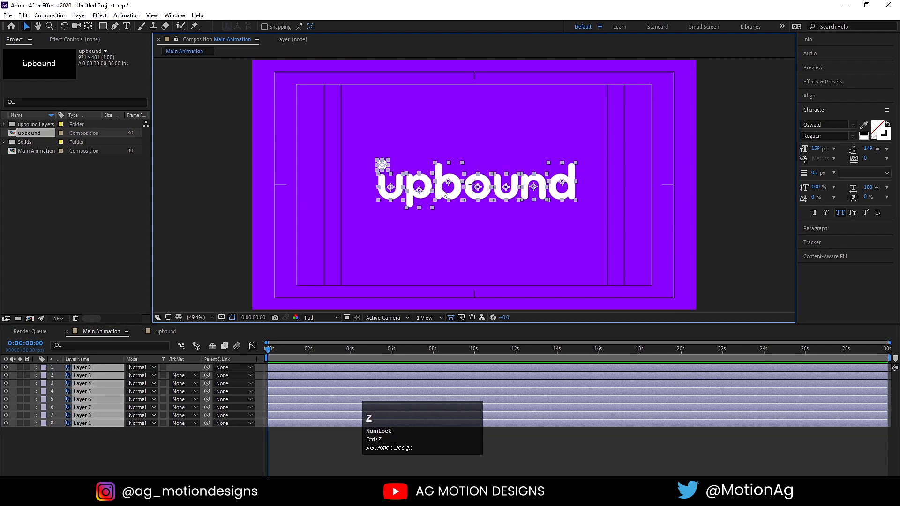
key(Left)
key(Left)
key(Left)
key(Left)
key(Left)
key(Left)
key(Left)
key(Left)
key(Left)
key(Left)
key(Left)
key(Left)
key(Left)
key(Left)
key(Left)
key(Left)
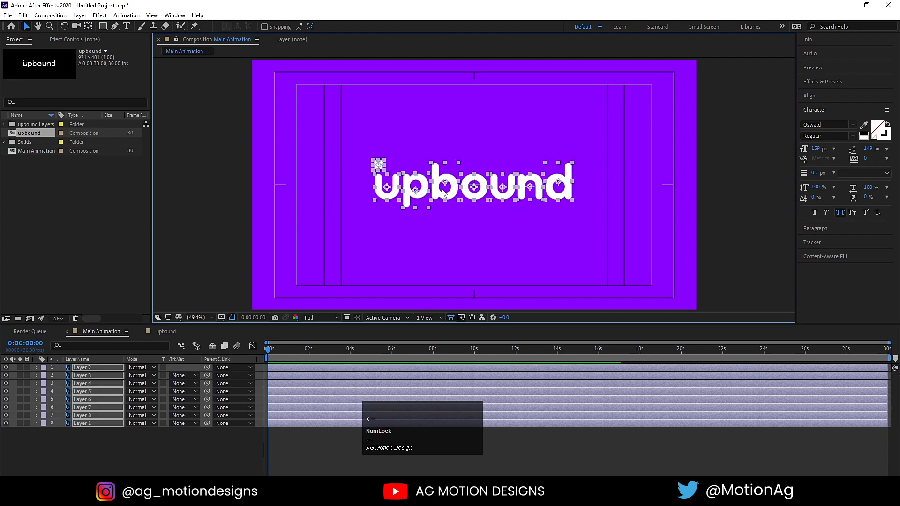
key(Right)
key(Right)
key(Right)
key(Right)
key(Right)
key(Right)
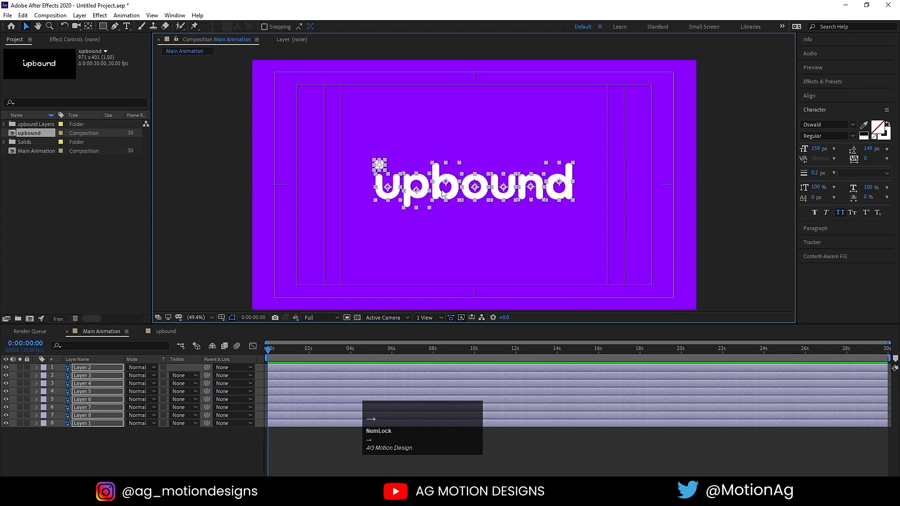
click(190, 453)
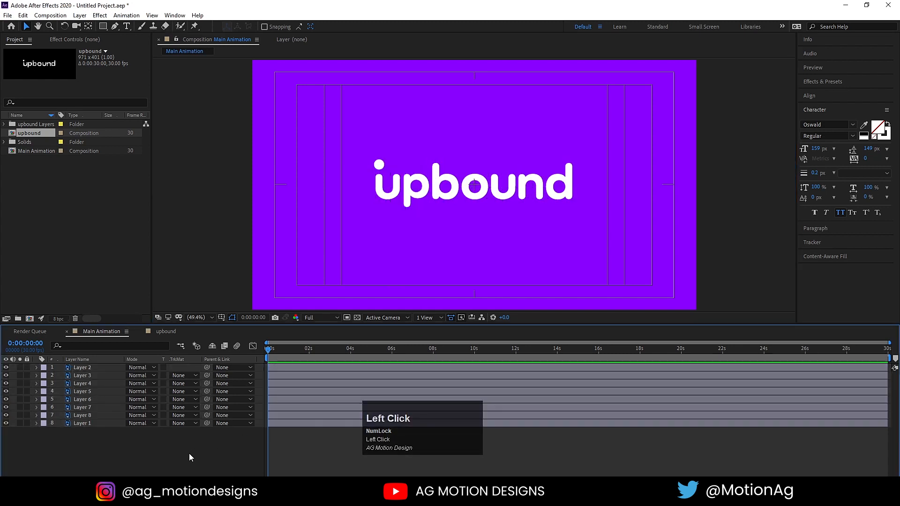
Step: Hide the dot layer, Layer 2, and reveal the Position property of all the remaining letter layers
click(381, 168)
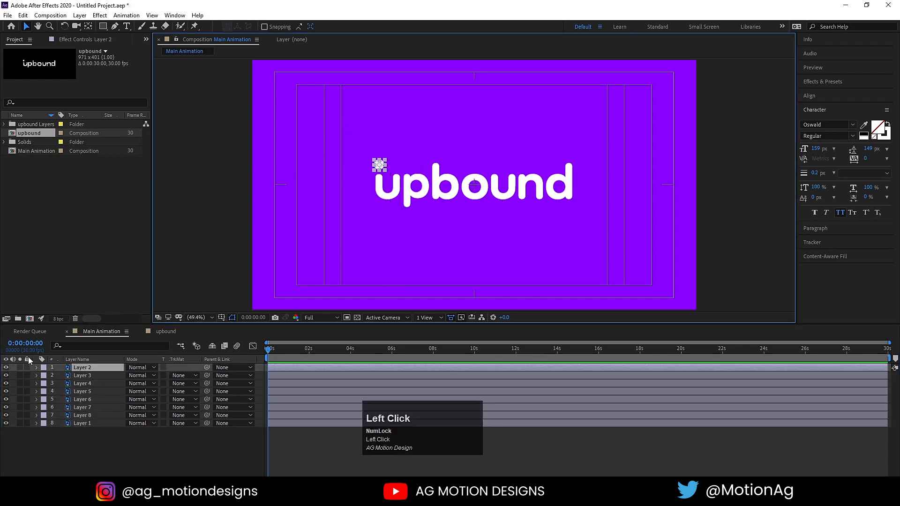
click(6, 368)
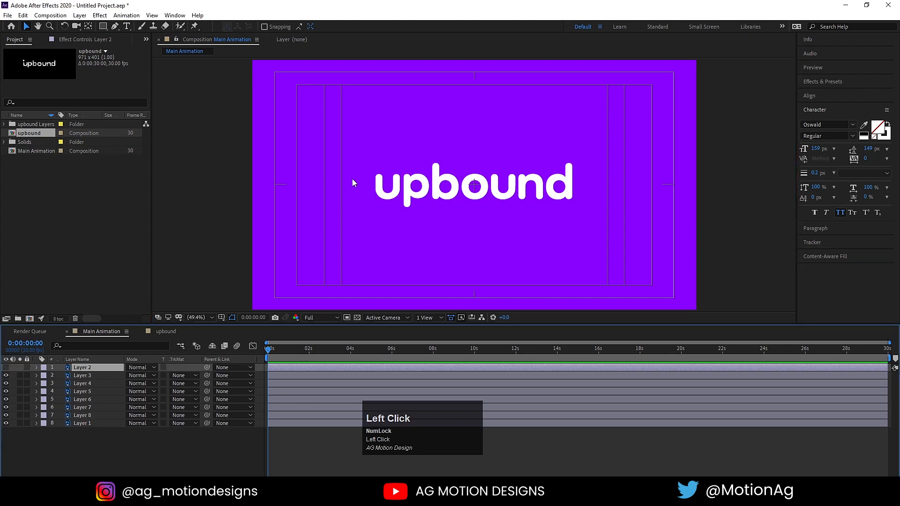
drag(352, 172, 594, 232)
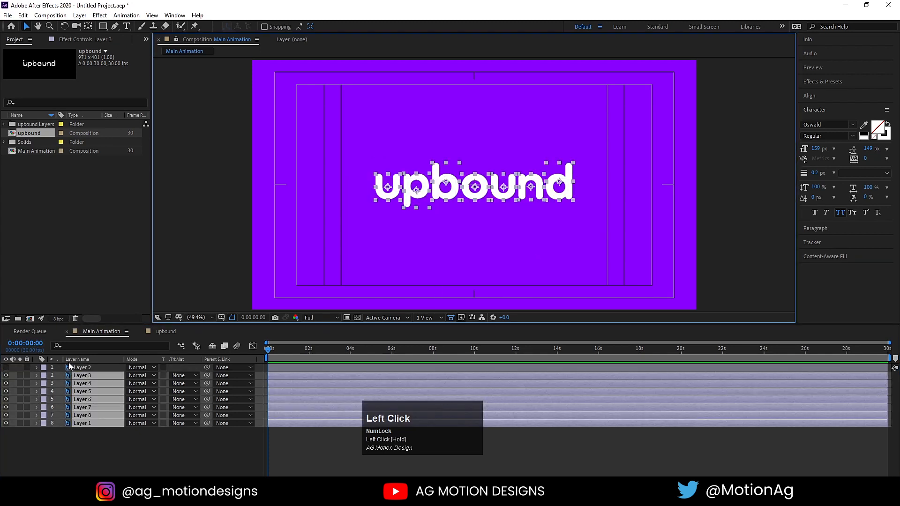
key(p)
click(167, 387)
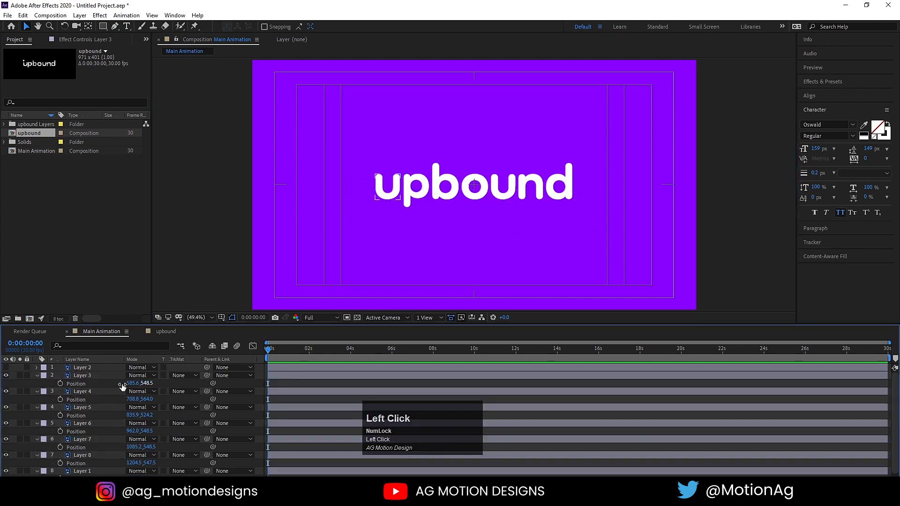
Step: Separate the Position dimensions of Layer 3, Layer 4 and Layer 5 into X and Y
click(89, 386)
right_click(90, 388)
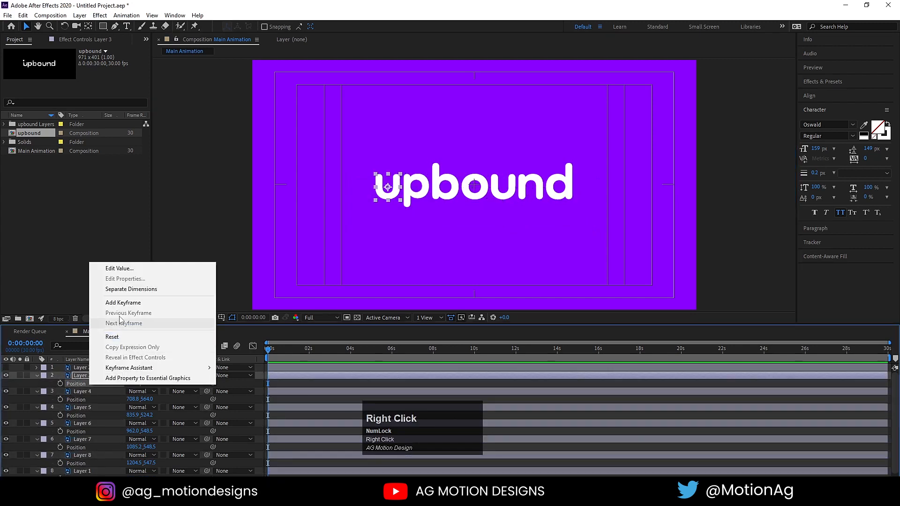
click(100, 289)
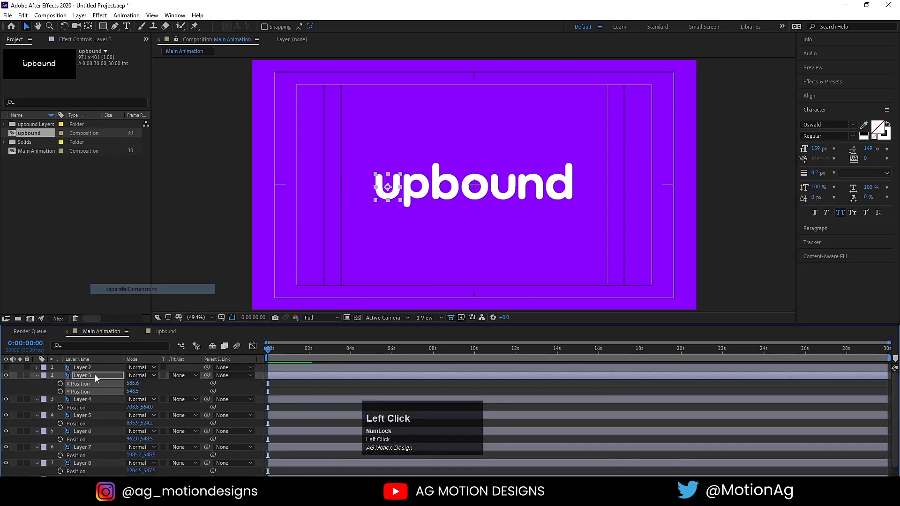
right_click(89, 408)
click(117, 312)
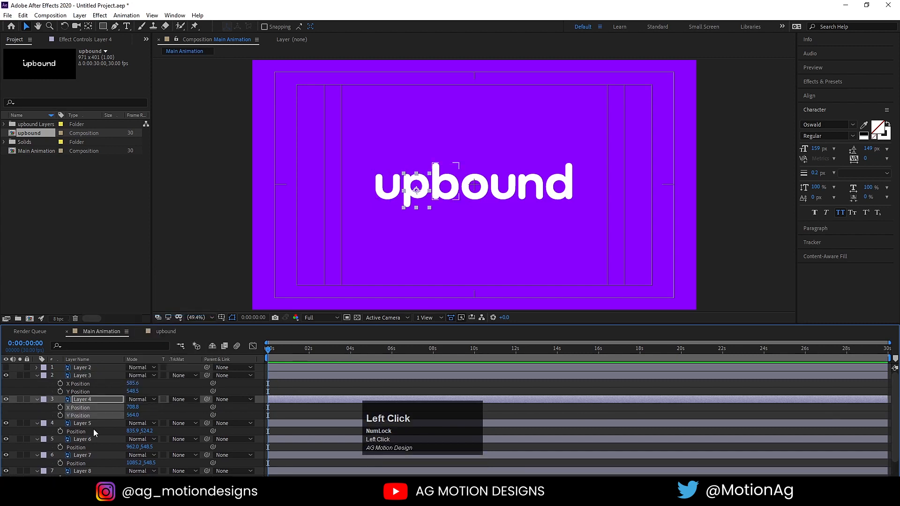
right_click(94, 432)
click(107, 335)
scroll(99, 398, down, 2)
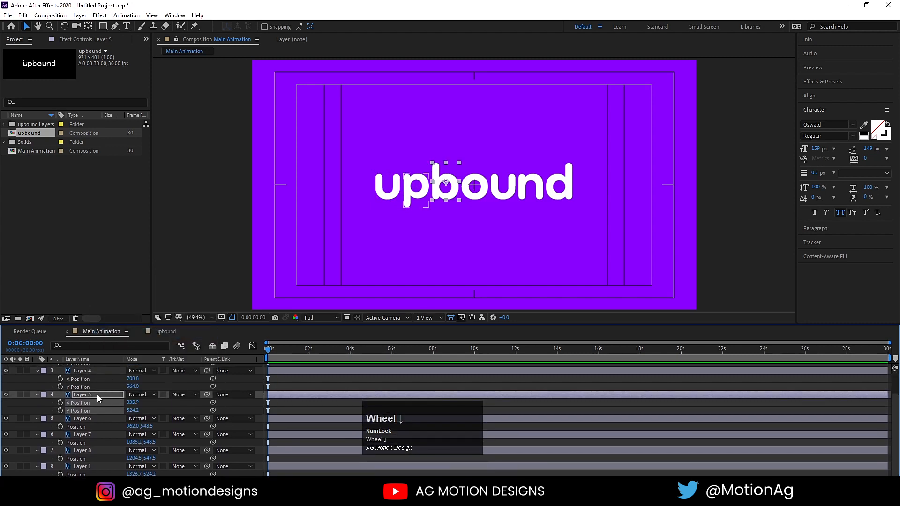
Step: Separate the Position dimensions of Layer 6 and Layer 7 into X and Y
click(85, 426)
right_click(86, 427)
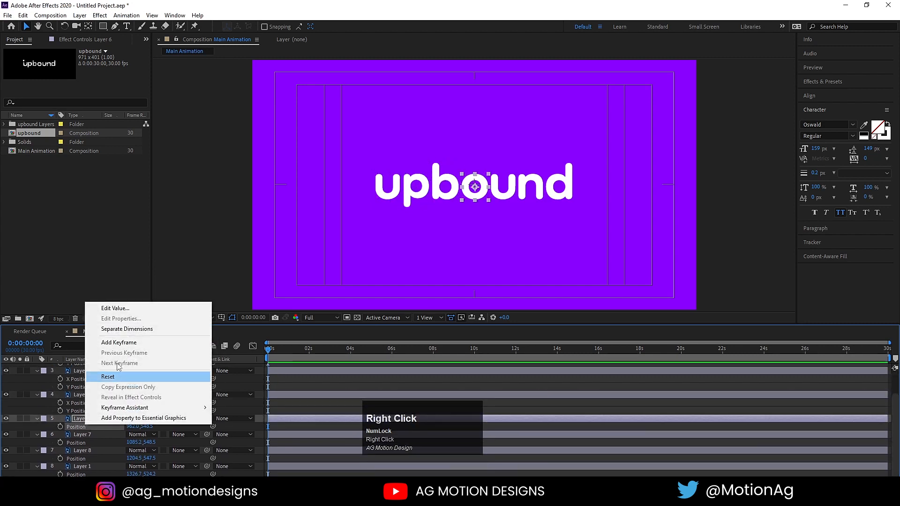
click(117, 329)
click(77, 451)
right_click(77, 450)
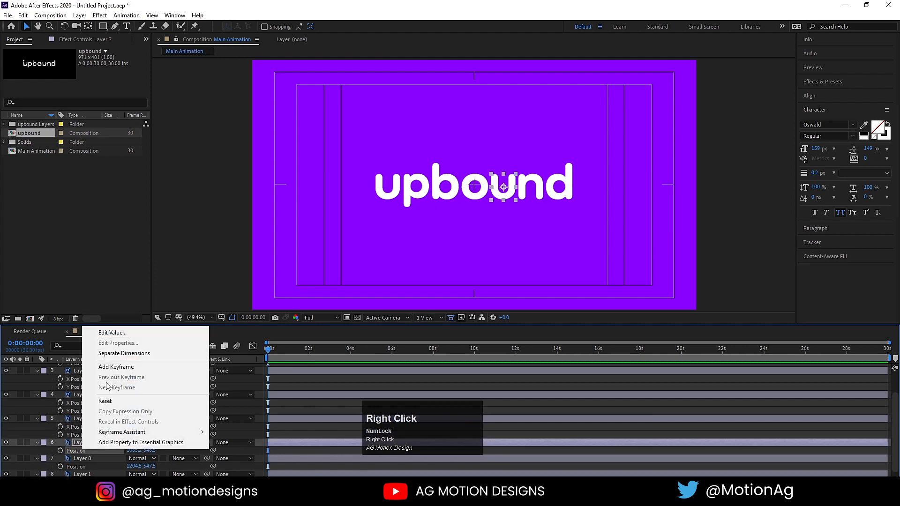
click(110, 352)
Step: Separate the Position dimensions of Layer 8 and Layer 1 into X and Y
scroll(103, 414, down, 1)
click(87, 459)
right_click(87, 458)
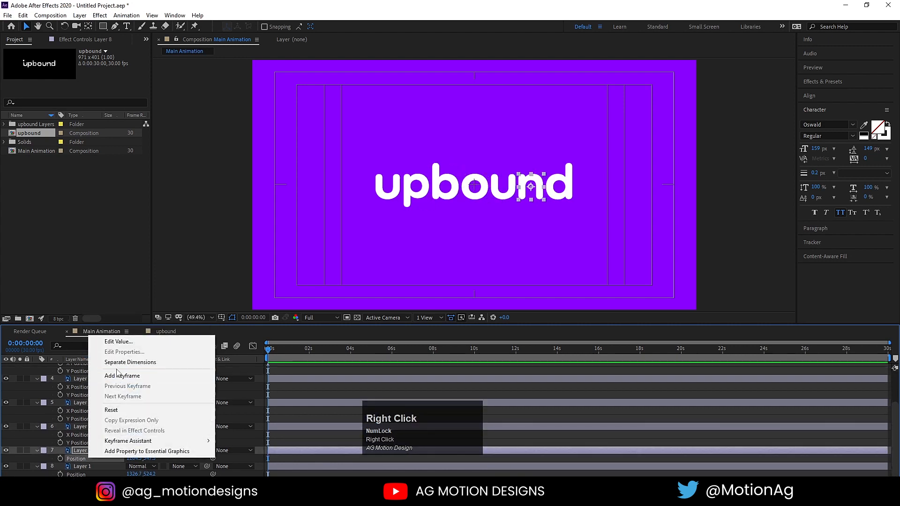
click(118, 364)
scroll(117, 388, down, 1)
click(96, 474)
right_click(96, 474)
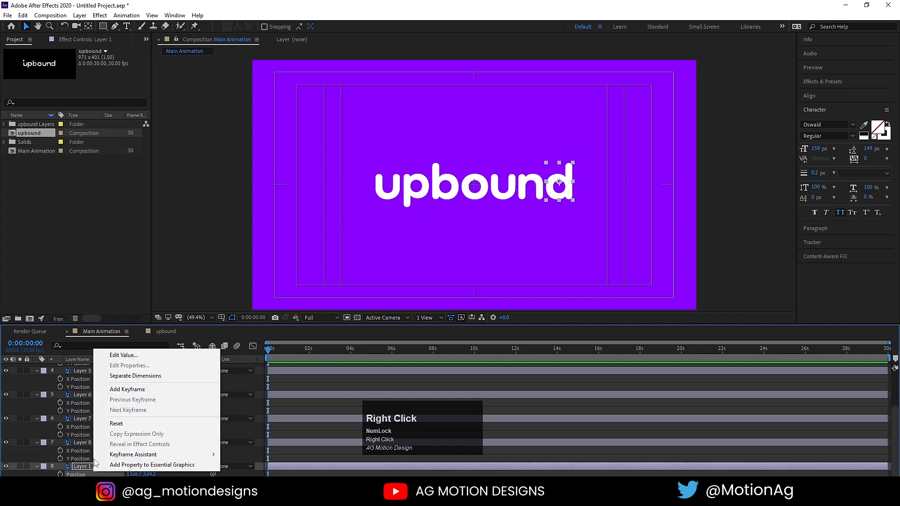
click(135, 376)
Step: Select all the visible letter layers and set Y Position keyframes for them at 0:00:00:00
scroll(94, 458, down, 1)
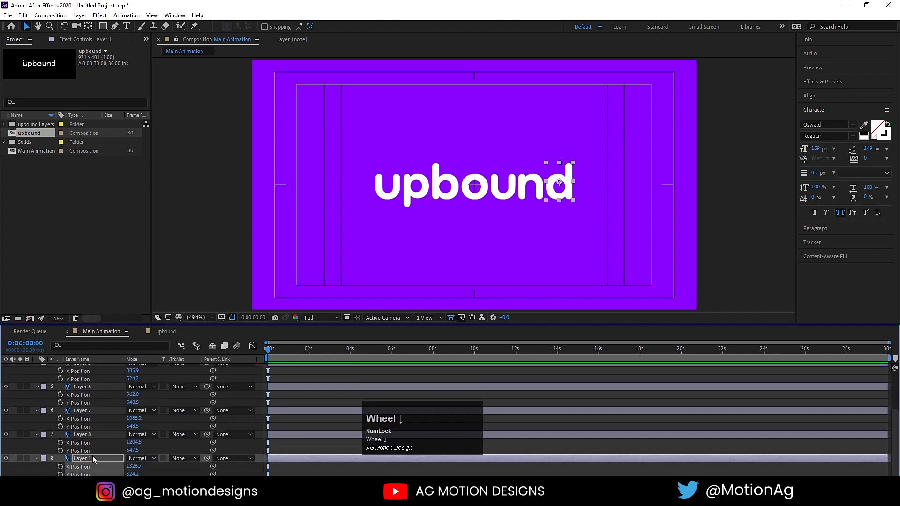
click(86, 460)
scroll(86, 459, up, 5)
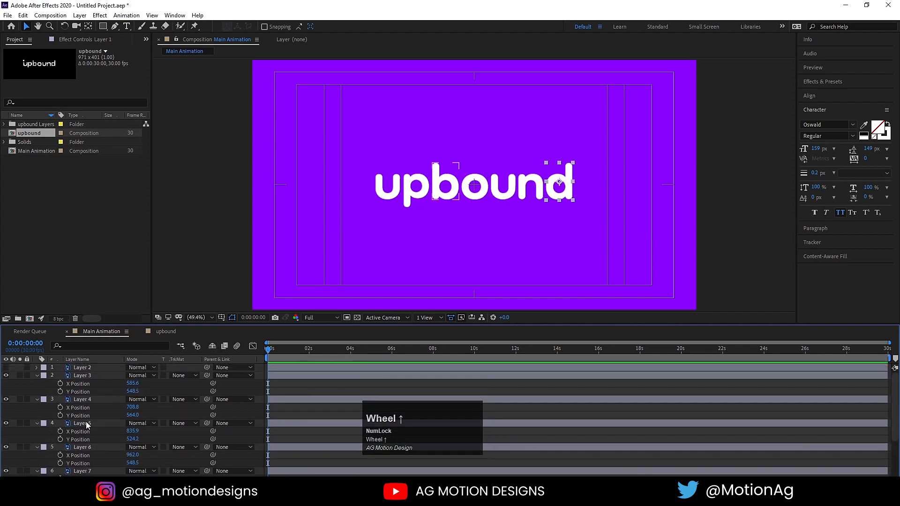
shift+click(81, 379)
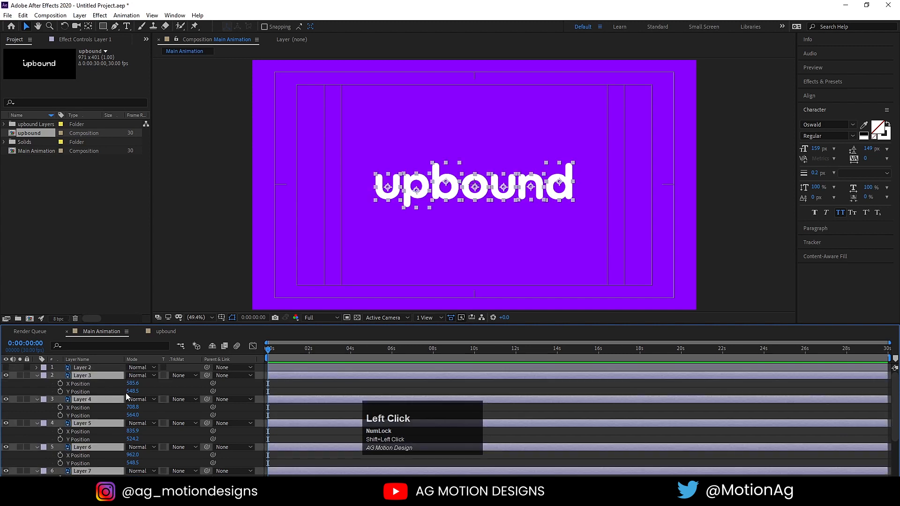
click(60, 391)
Step: Keyframe the letters' unchanged Y Position at 0:00:00:29, and raise them together at 0:00:00:14, with Layer 3's Y Position at 413.5
key(equal)
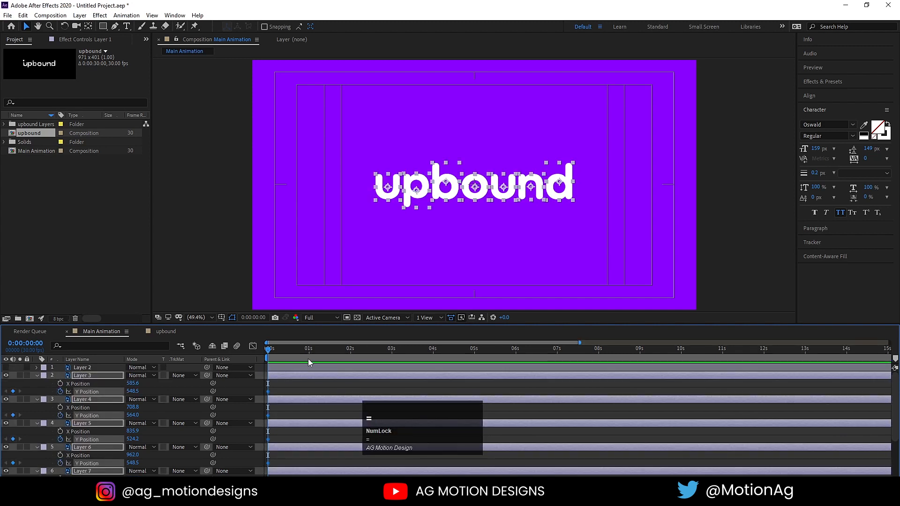
click(308, 350)
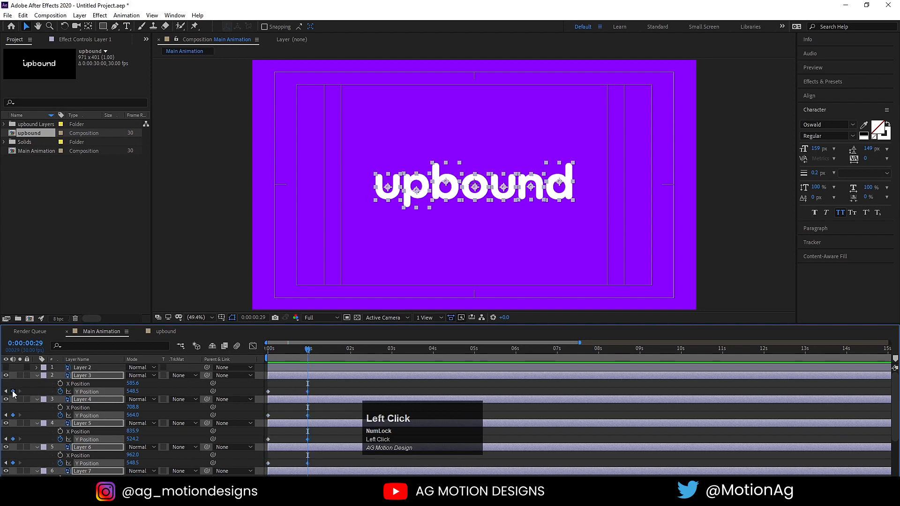
click(287, 354)
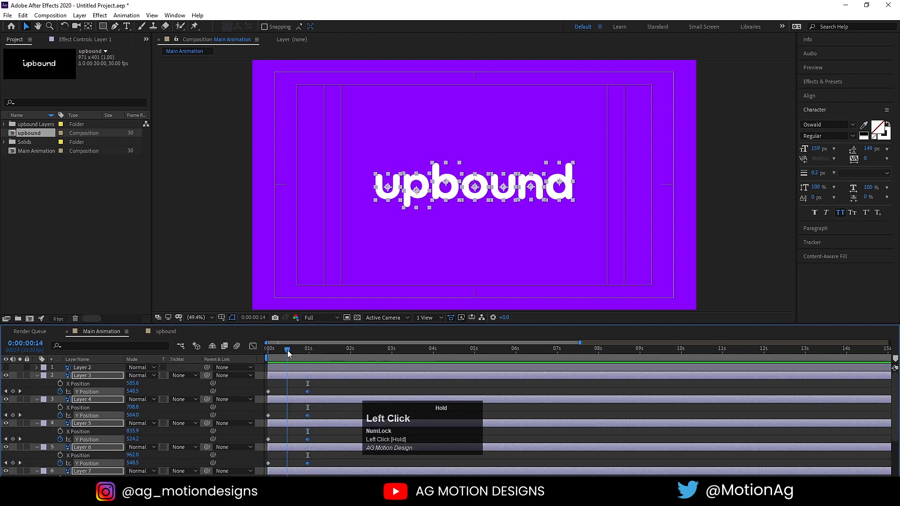
drag(133, 391, 61, 367)
drag(132, 392, 111, 391)
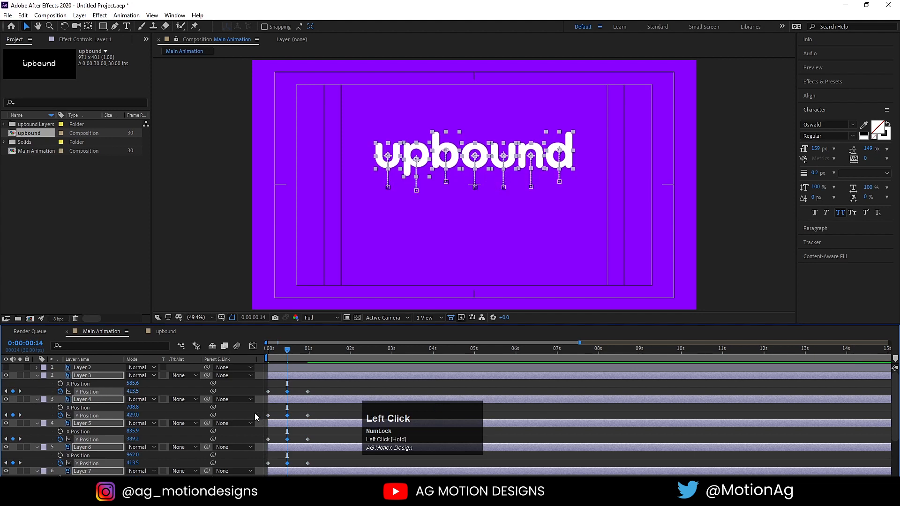
Step: At 0:00:00:00, lower all the visible letter layers together, bringing Layer 3's Y Position to 738.5
drag(275, 354, 200, 380)
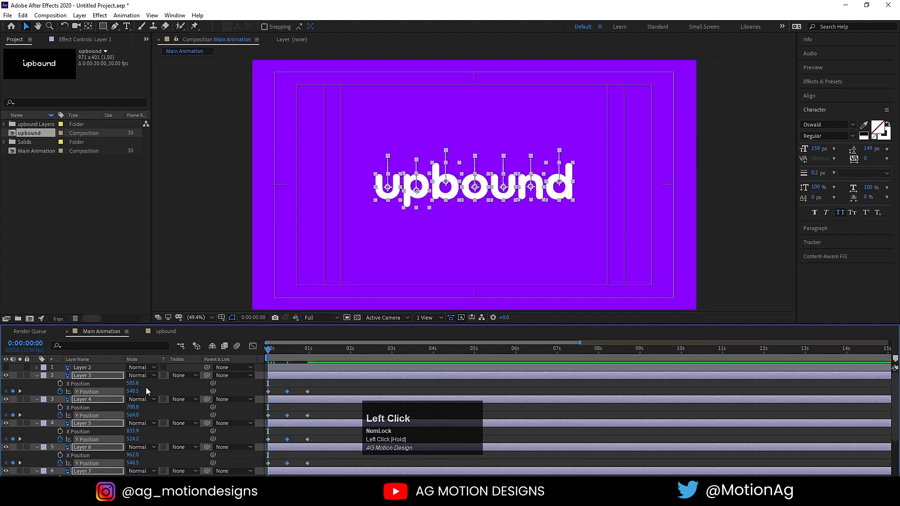
click(123, 389)
click(98, 375)
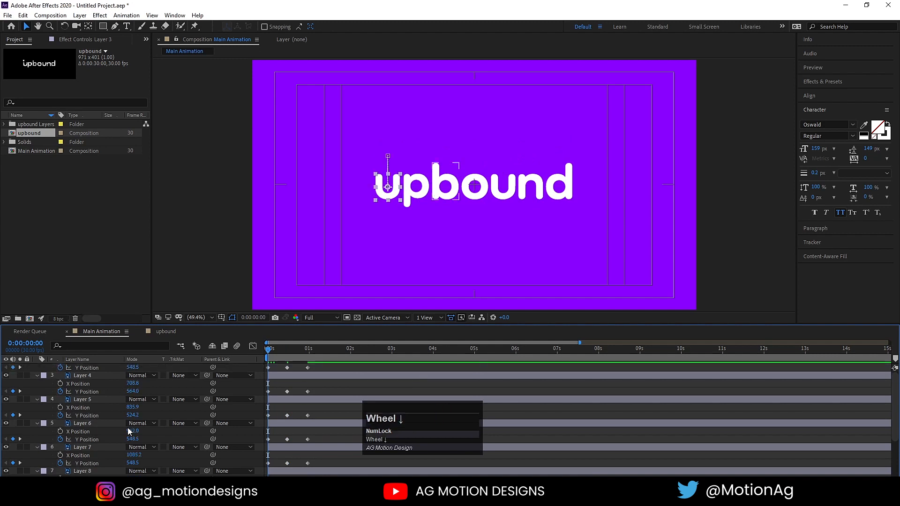
scroll(117, 436, down, 3)
shift+click(96, 457)
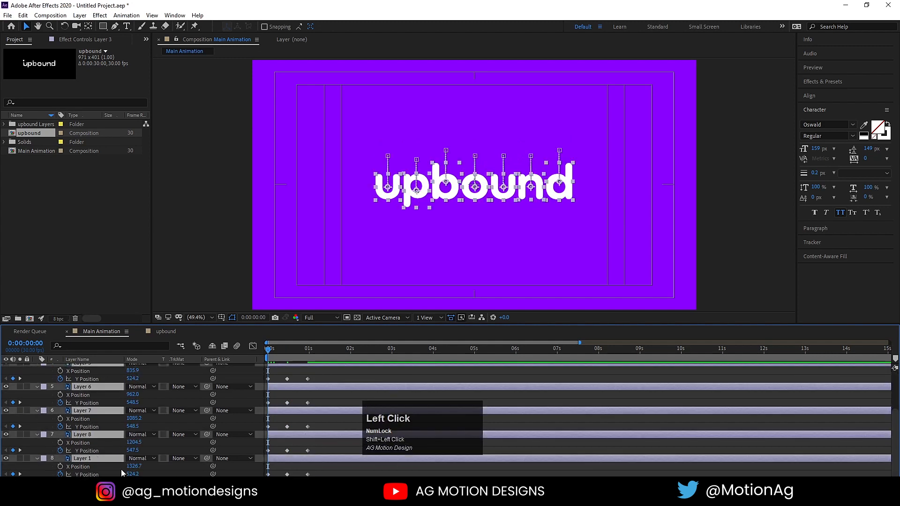
drag(136, 474, 185, 473)
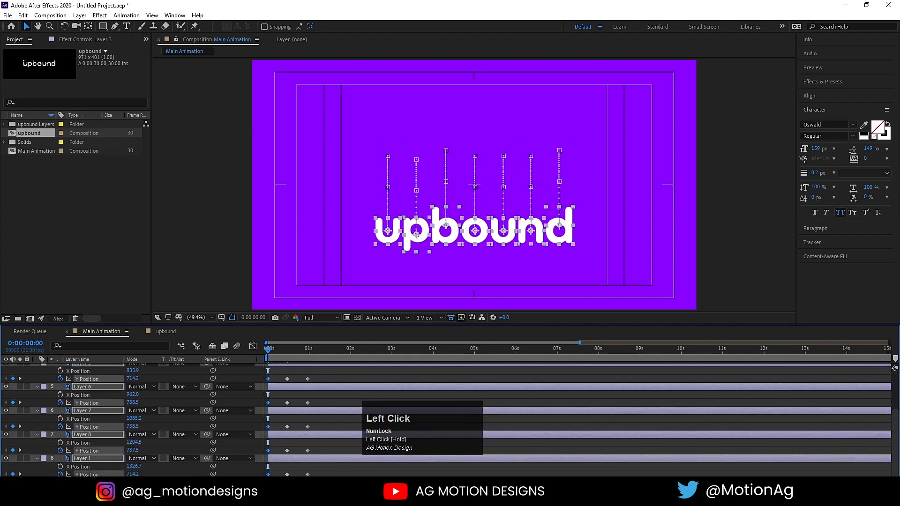
Step: Set Rotation keyframes for all the selected letter layers at 0:00:00:00 and reveal all their keyframed properties
key(r)
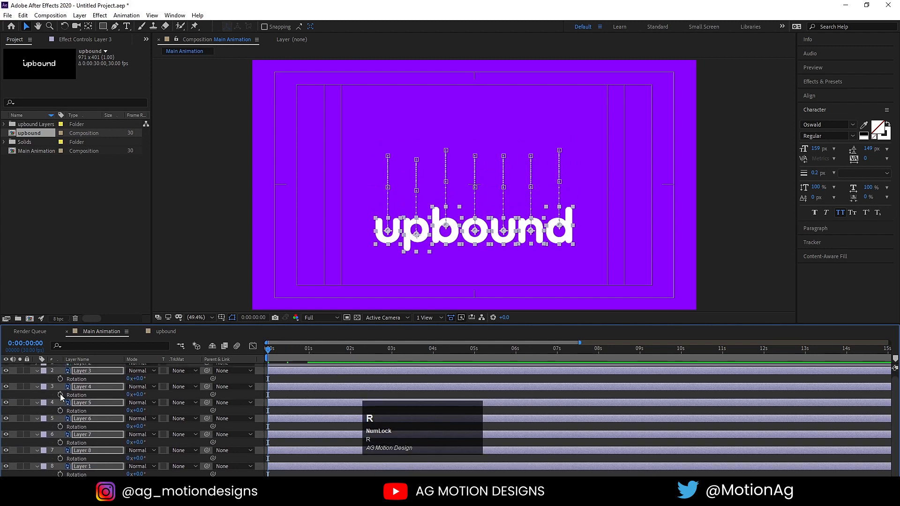
click(62, 397)
scroll(247, 433, down, 1)
key(u)
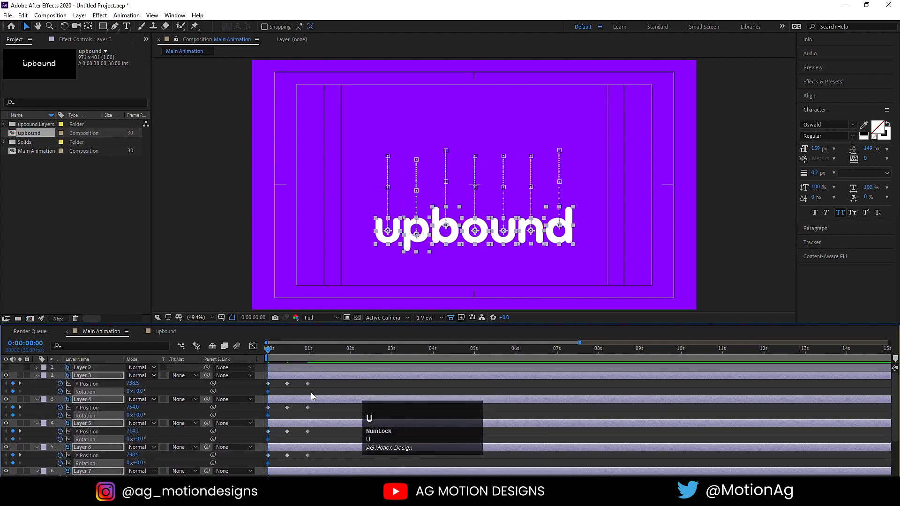
Step: At 0:00:00:29, set Rotation to 1 full revolution for all the selected letter layers
key(k)
key(k)
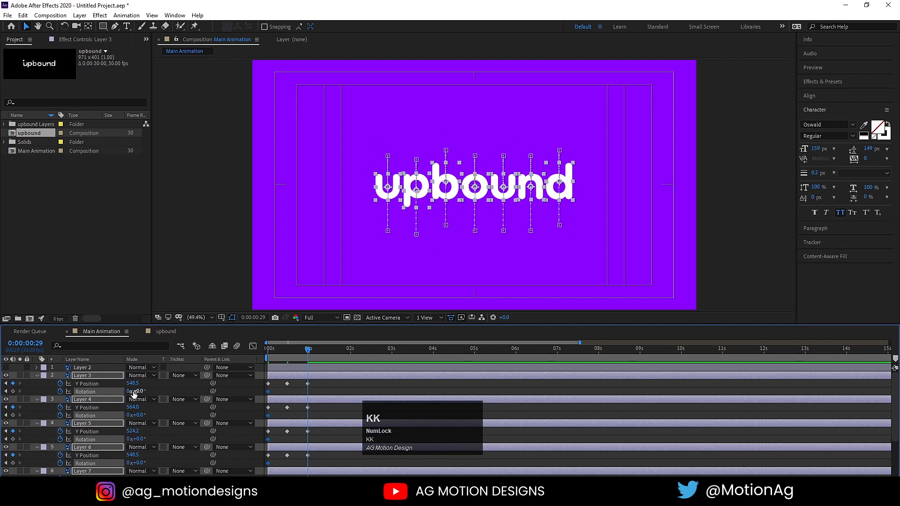
click(128, 392)
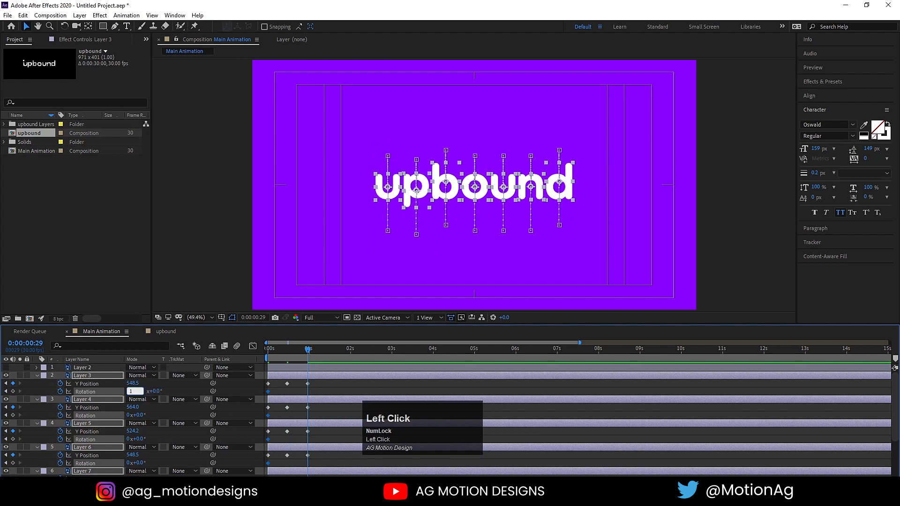
key(Return)
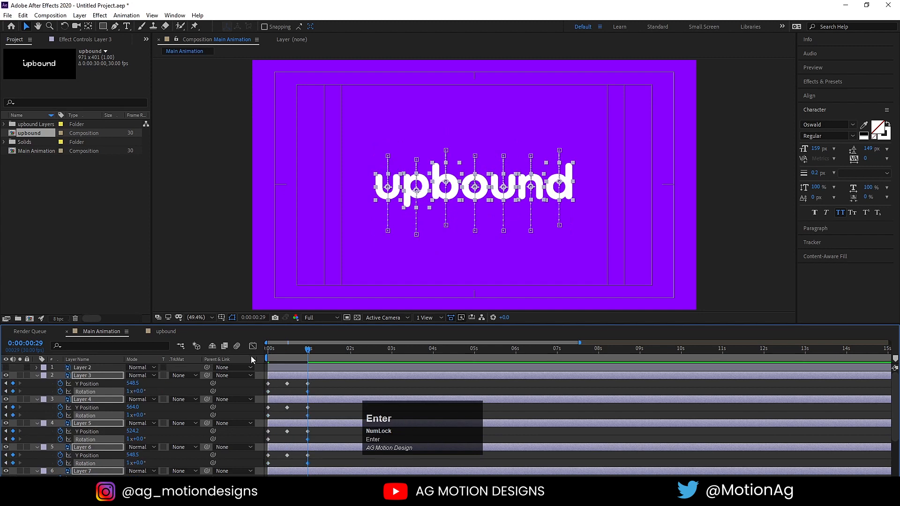
Step: Keyframe the selected letters' Scale at 0:00:00:00 with 0% and at 0:00:00:14 with their unchanged size, and preview the animation
click(270, 355)
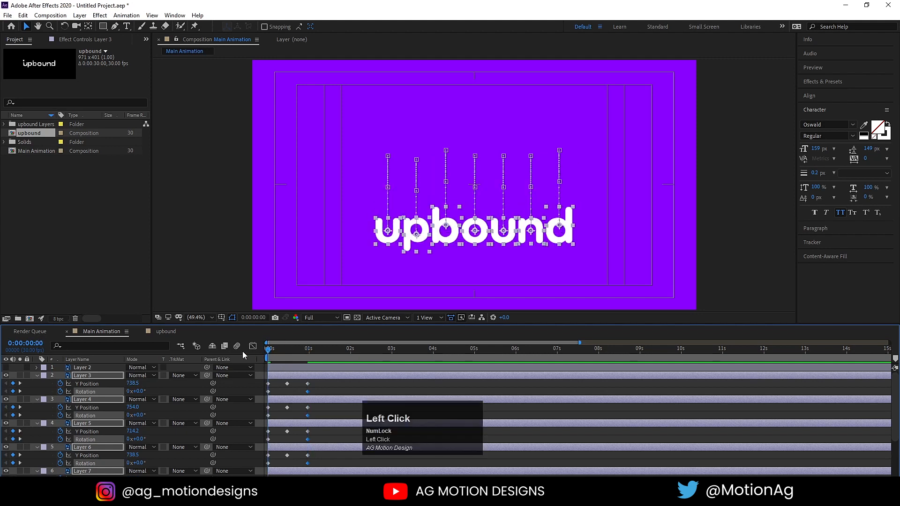
key(s)
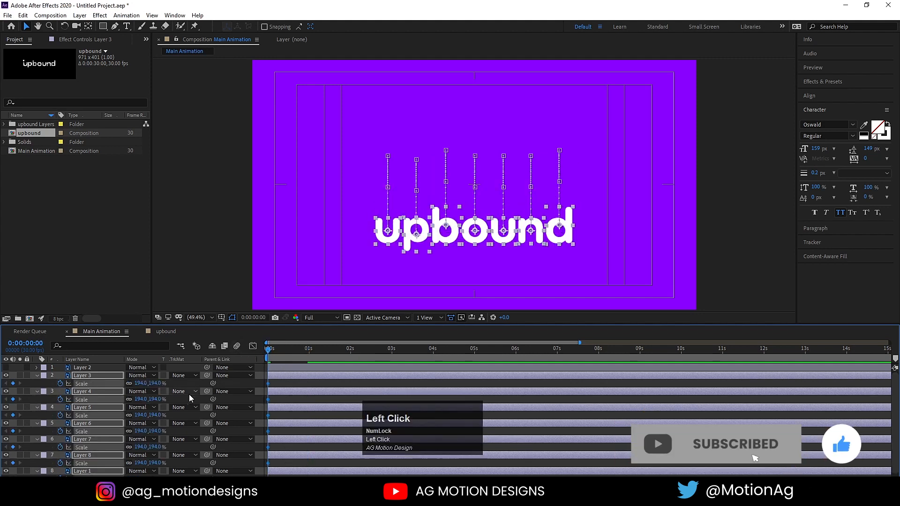
key(space)
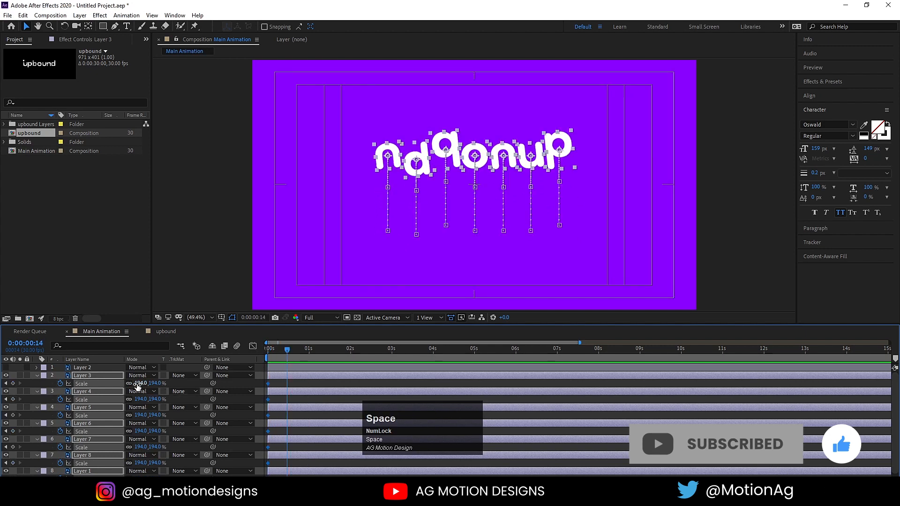
click(12, 383)
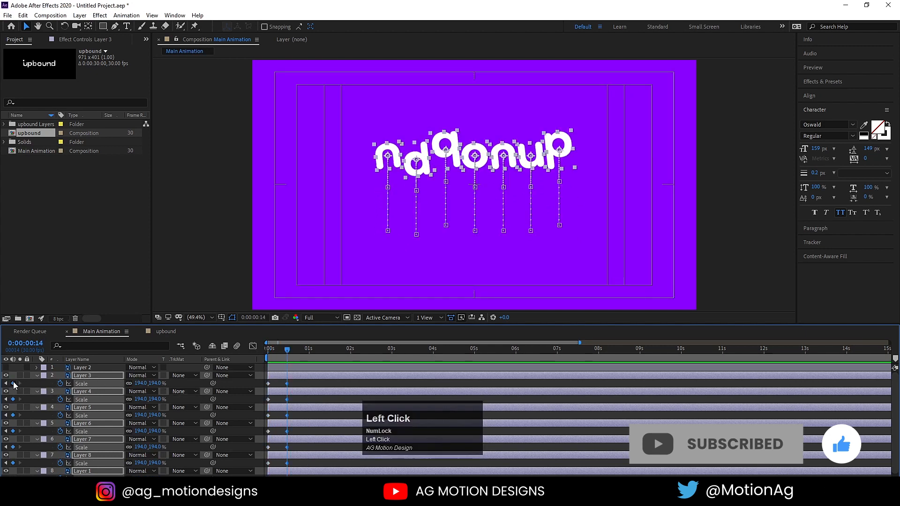
key(j)
click(142, 383)
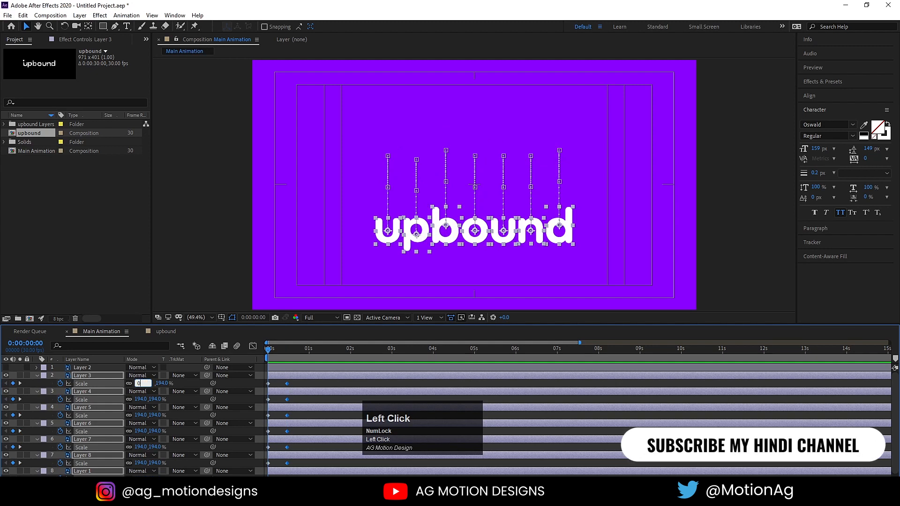
text(0)
key(Return)
key(space)
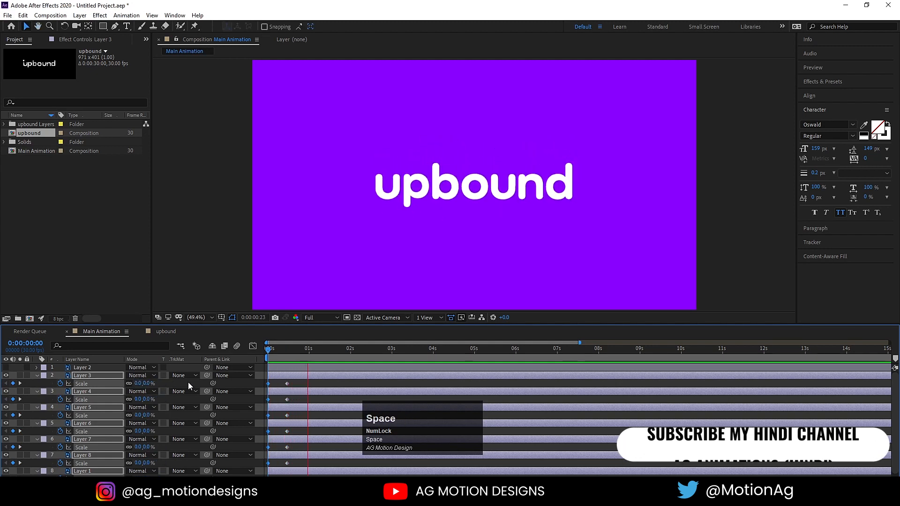
key(space)
Step: Shift all the letters' second Scale keyframes earlier to about 0:00:00:11 and reveal every keyframed property
drag(282, 391, 282, 459)
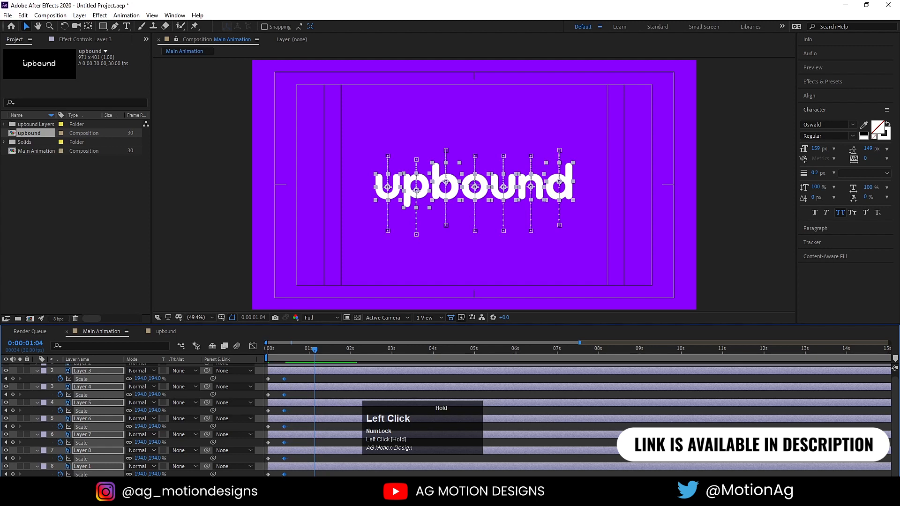
click(302, 474)
key(u)
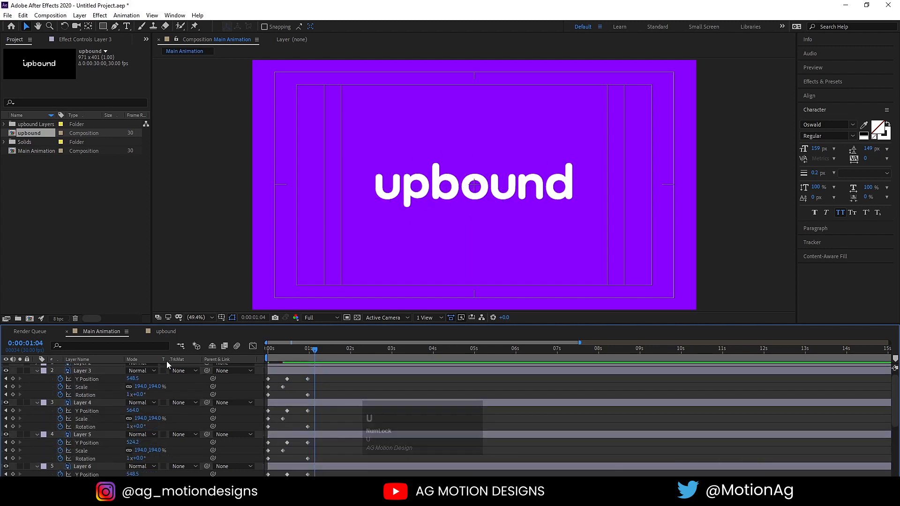
scroll(111, 393, up, 1)
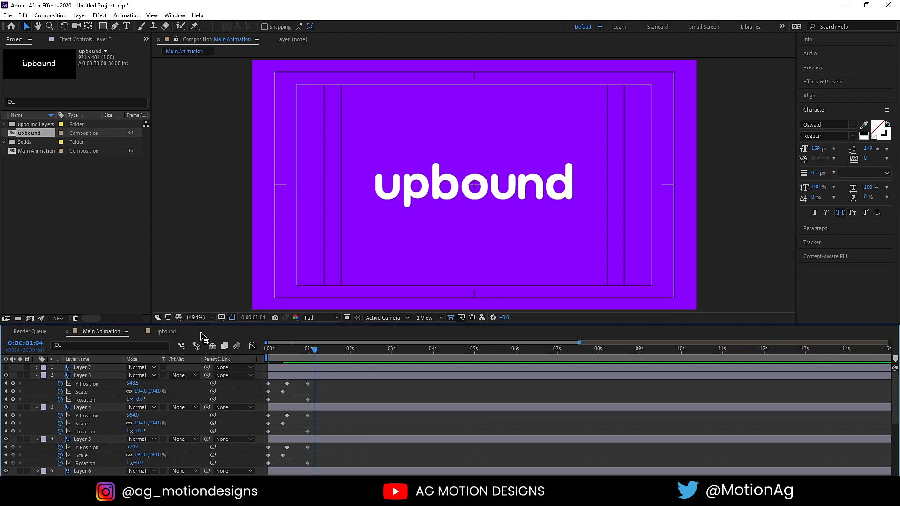
Step: Apply Easy Ease to all the letters' Y Position keyframes and show their graph fitted to the first few seconds
key(p)
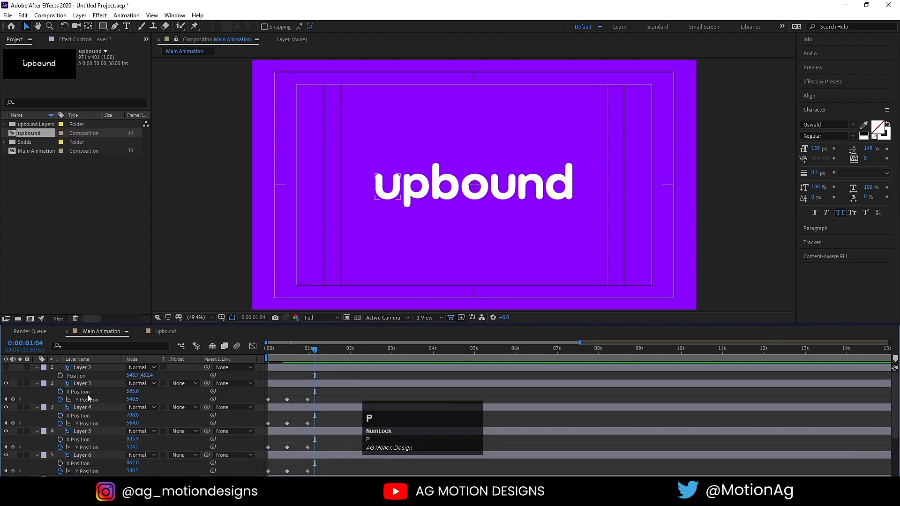
scroll(45, 398, down, 3)
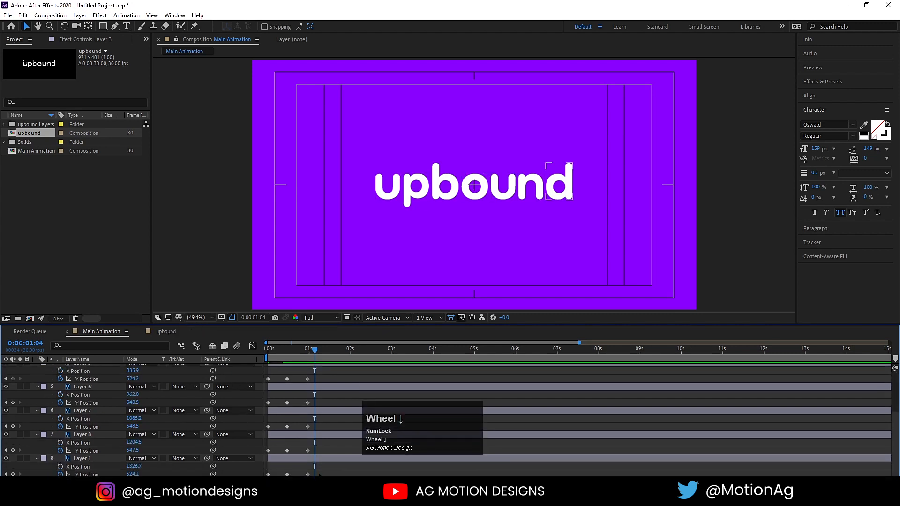
drag(319, 475, 215, 346)
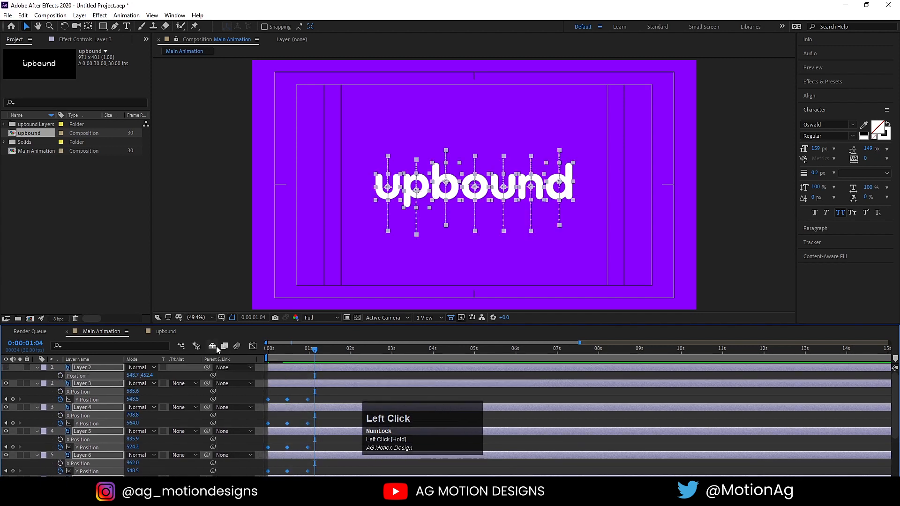
key(F9)
click(252, 347)
key(=)
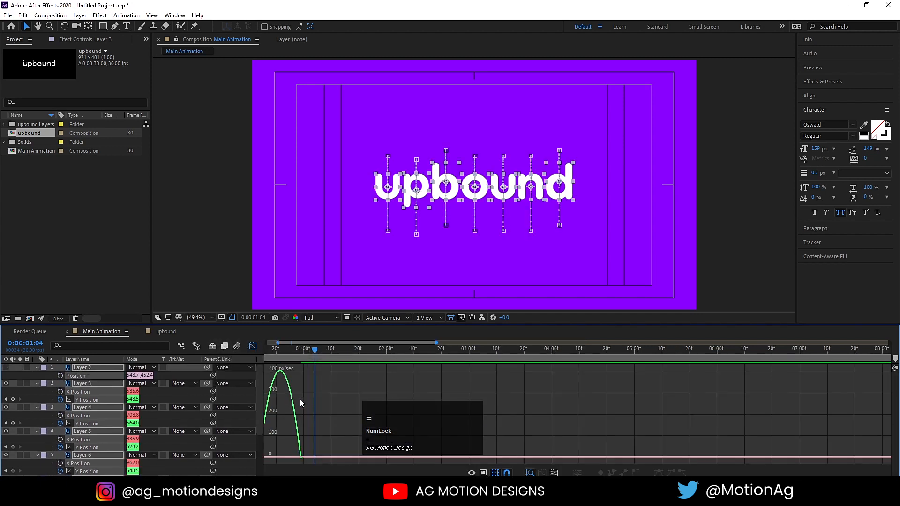
key(=)
drag(324, 343, 307, 343)
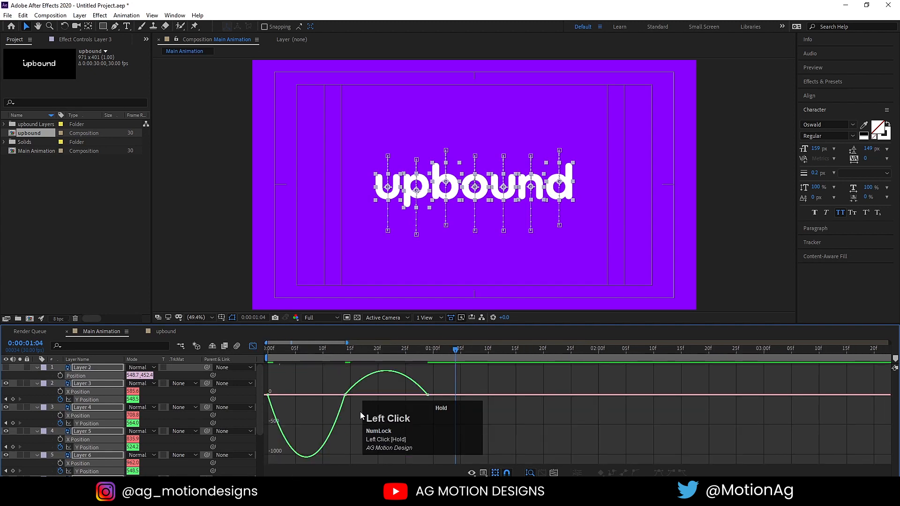
scroll(330, 403, up, 1)
Step: Reshape the Y Position speed graph to peak sharply just after the first keyframe and just before the last one, and preview the motion
right_click(322, 384)
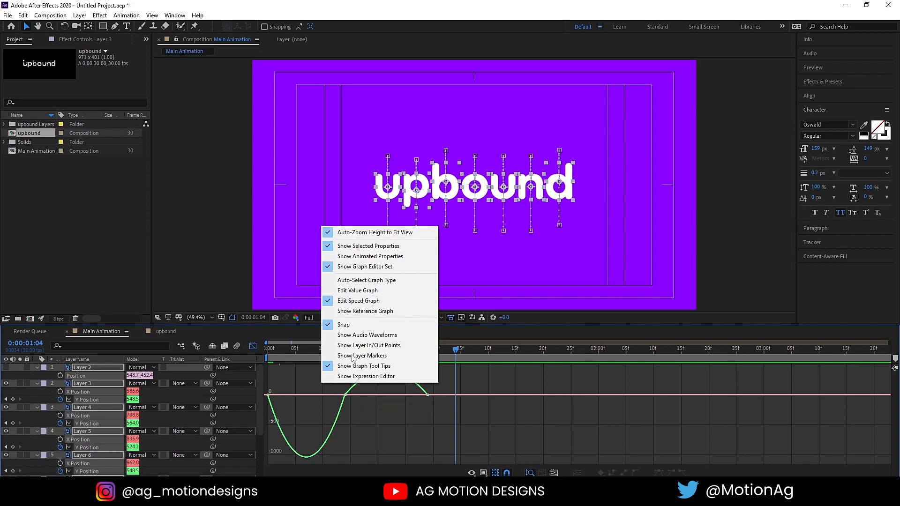
drag(293, 373, 358, 409)
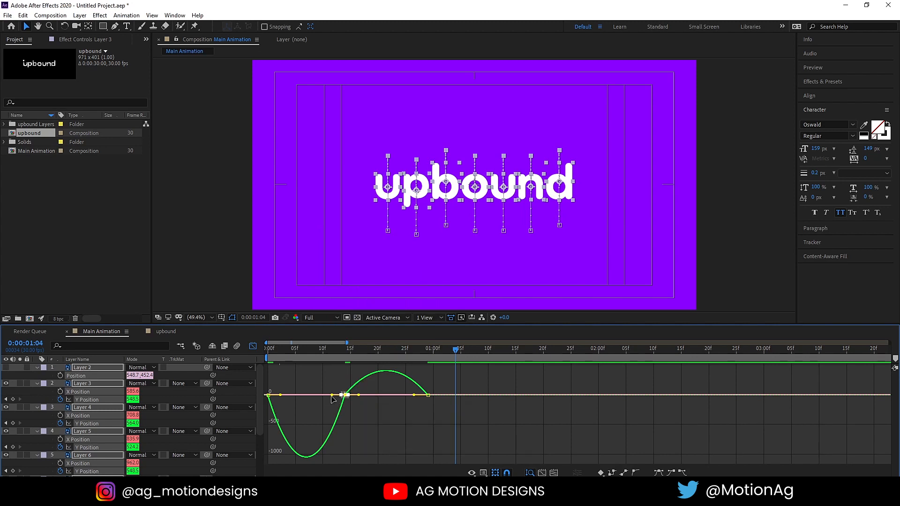
drag(332, 396, 274, 382)
click(268, 381)
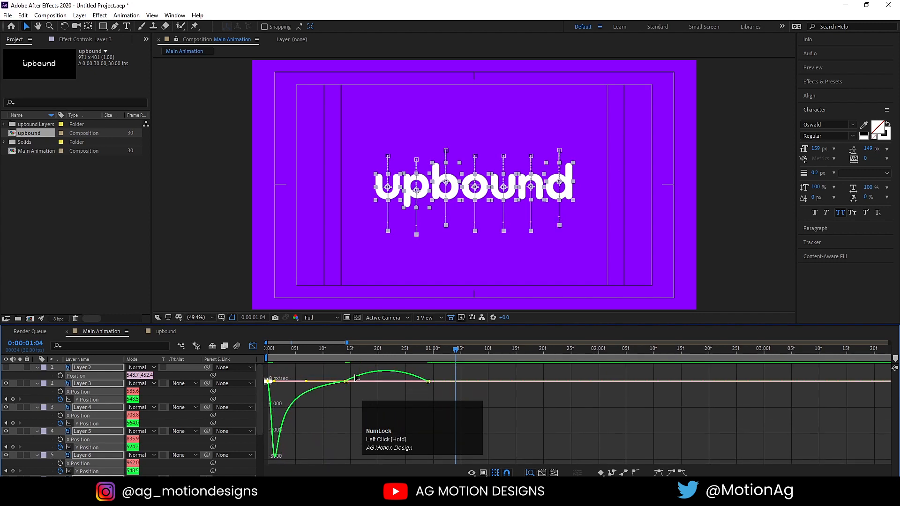
click(342, 376)
drag(362, 391, 419, 393)
click(274, 351)
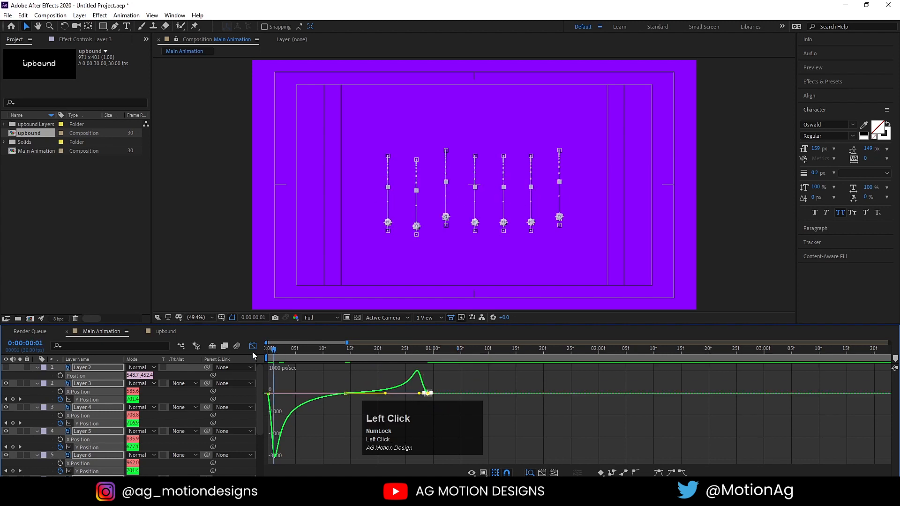
click(253, 347)
key(space)
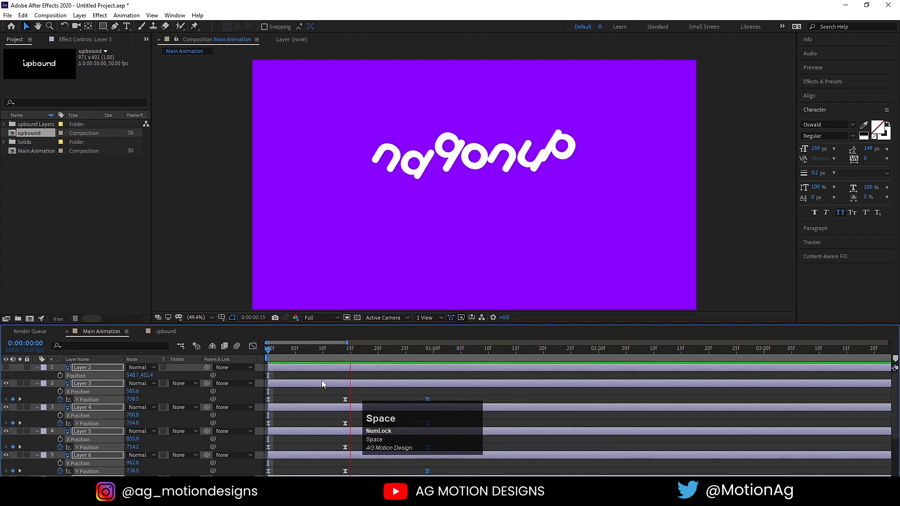
click(305, 350)
key(space)
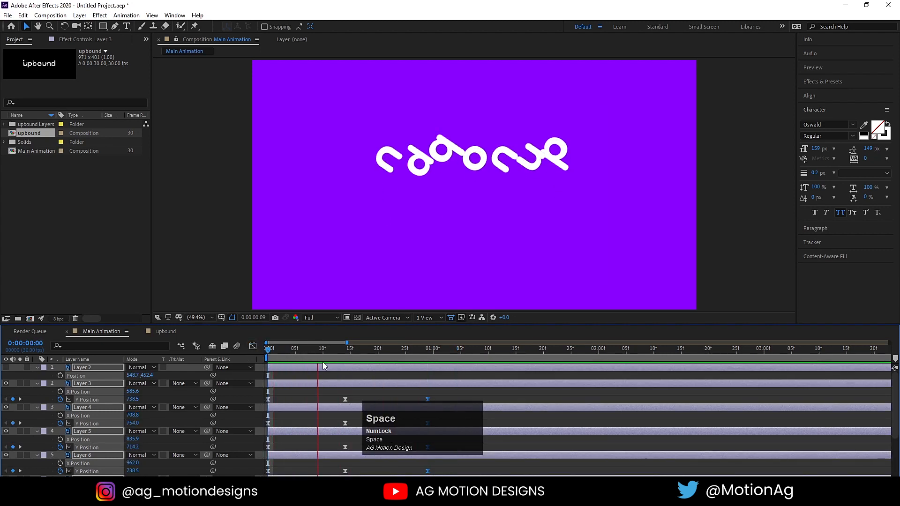
key(space)
Step: Apply Easy Ease to all the letters' Rotation keyframes and show their graph
click(268, 349)
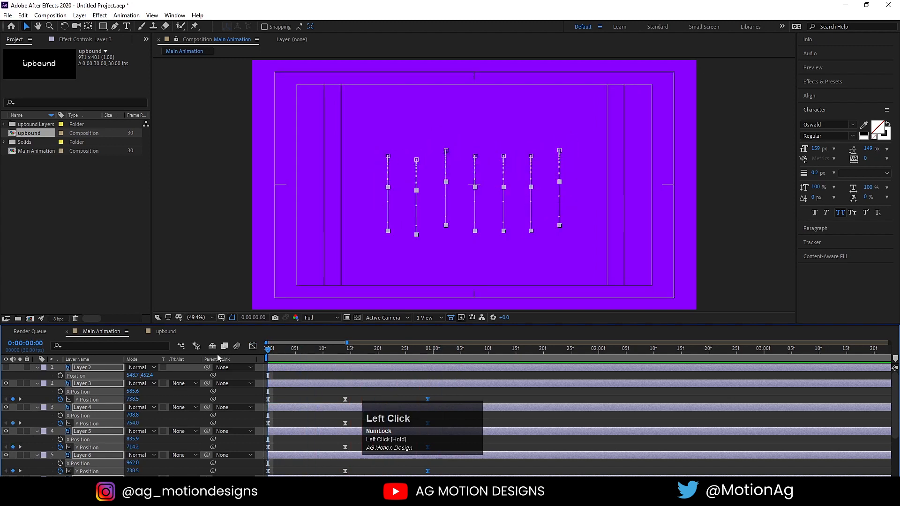
key(r)
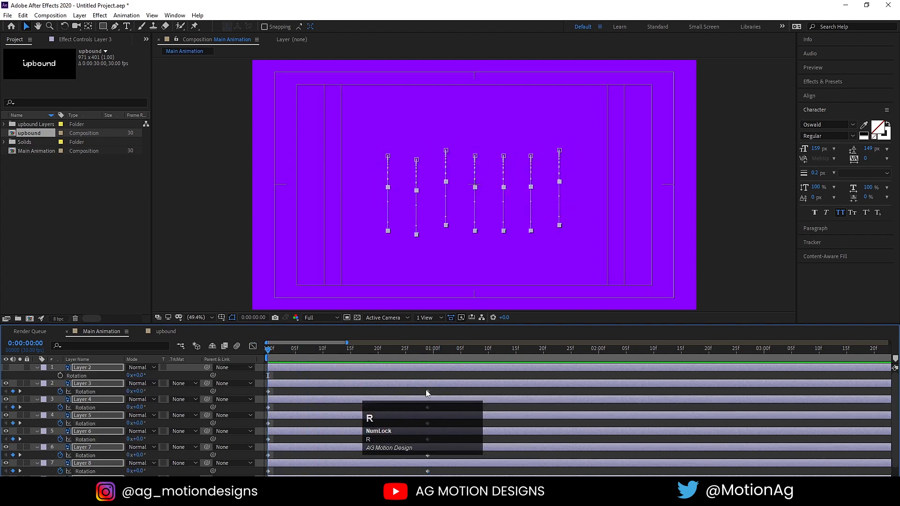
drag(439, 391, 230, 476)
key(F9)
click(252, 346)
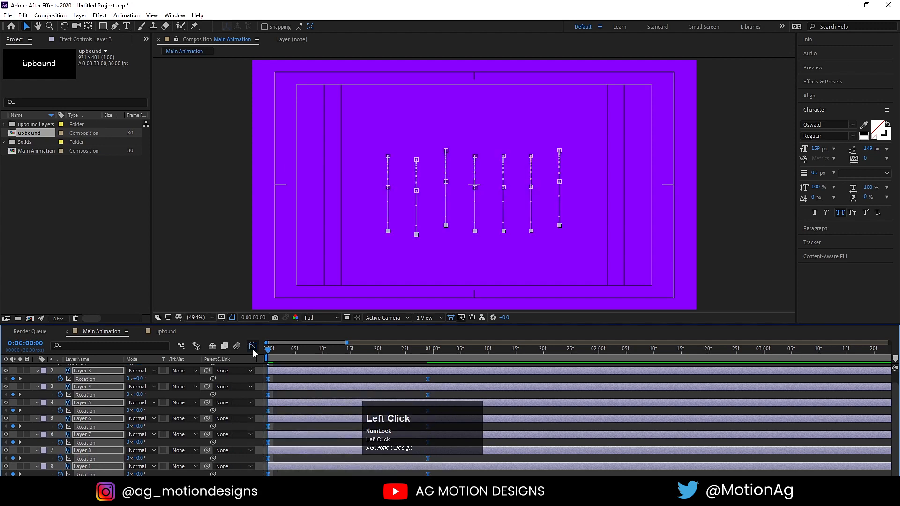
Step: Reshape the Rotation speed graph into a narrow peak around 0:00:00:14, with slow starts and ends, and preview the spin
drag(406, 448, 552, 432)
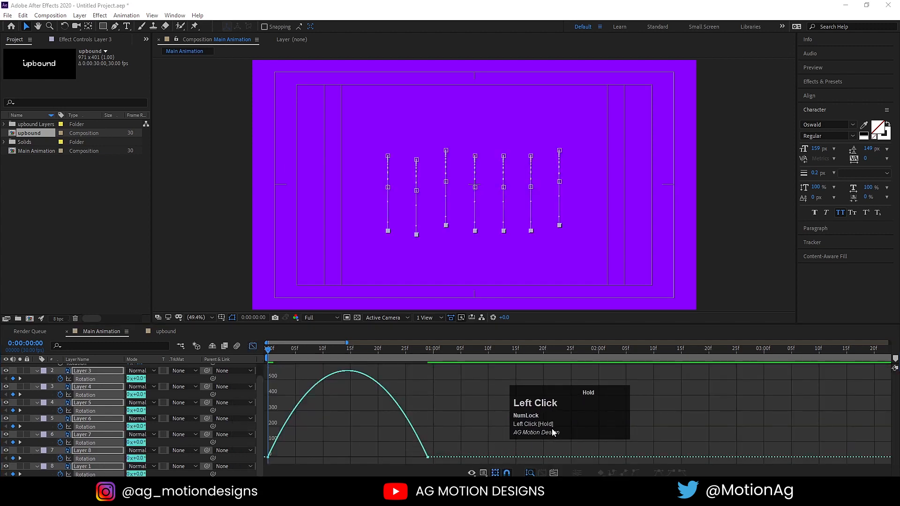
right_click(430, 407)
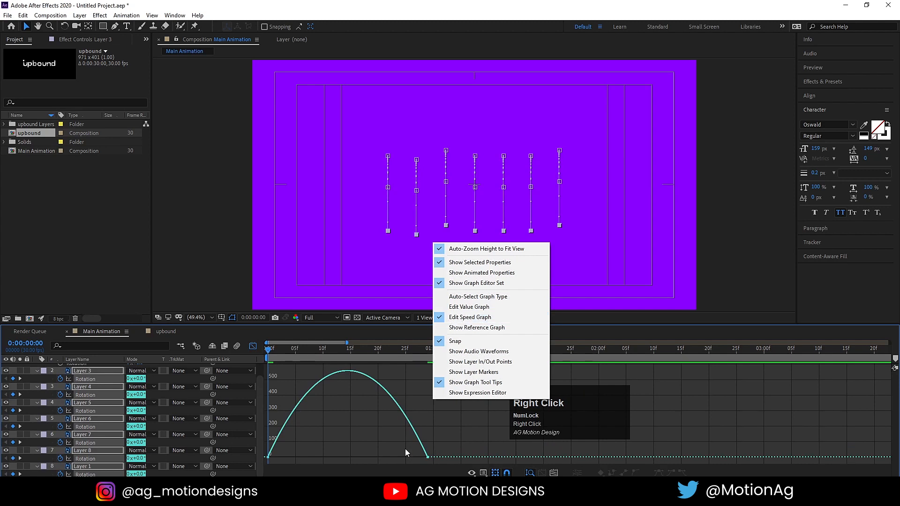
click(459, 318)
drag(458, 437, 328, 455)
drag(404, 459, 366, 455)
key(space)
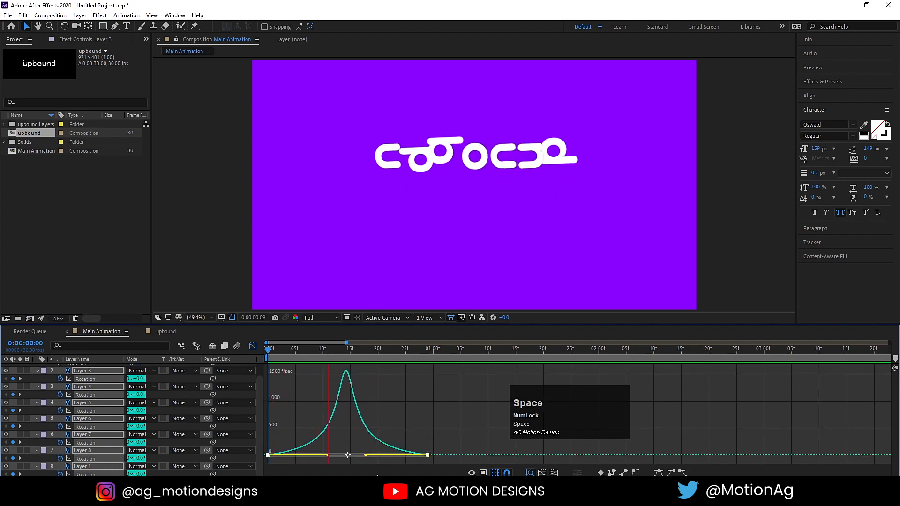
key(space)
click(252, 346)
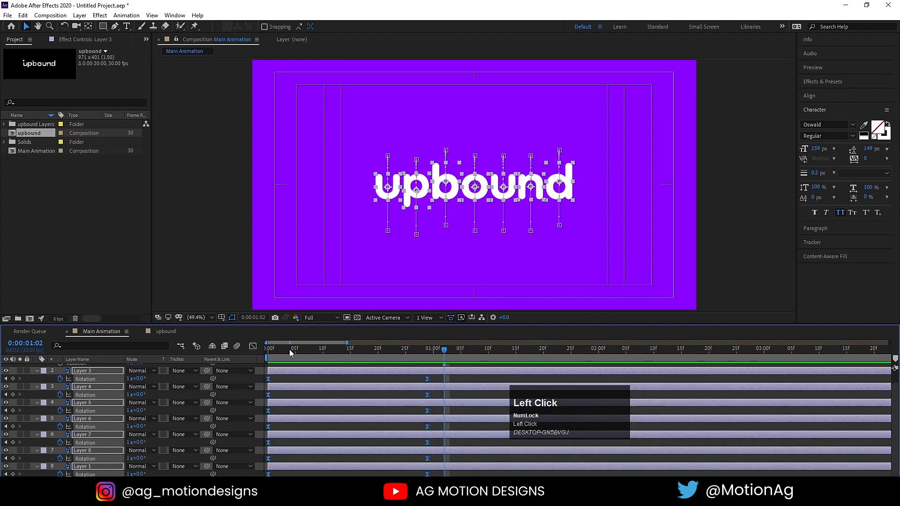
Step: Return to 0:00:00:00 and apply Easy Ease to all the letters' Scale keyframes
drag(288, 349, 258, 361)
key(s)
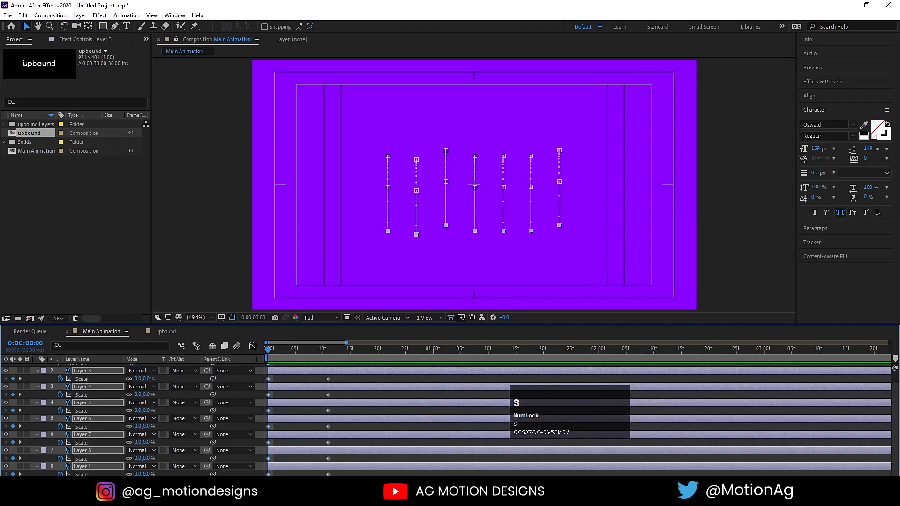
drag(350, 475, 226, 305)
key(F9)
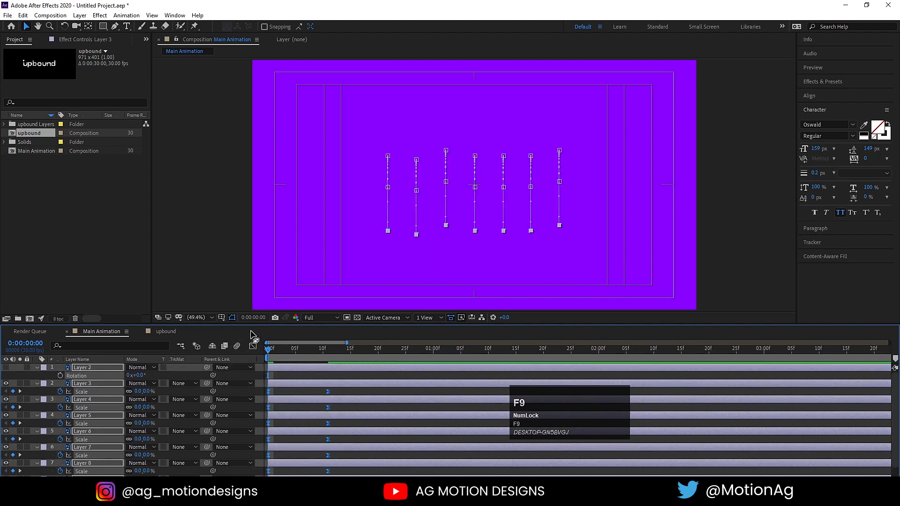
Step: Extend the easing of the last Scale keyframes back toward the first ones in the speed graph, and preview the animation from the start
click(252, 347)
drag(347, 432, 298, 456)
click(252, 347)
key(space)
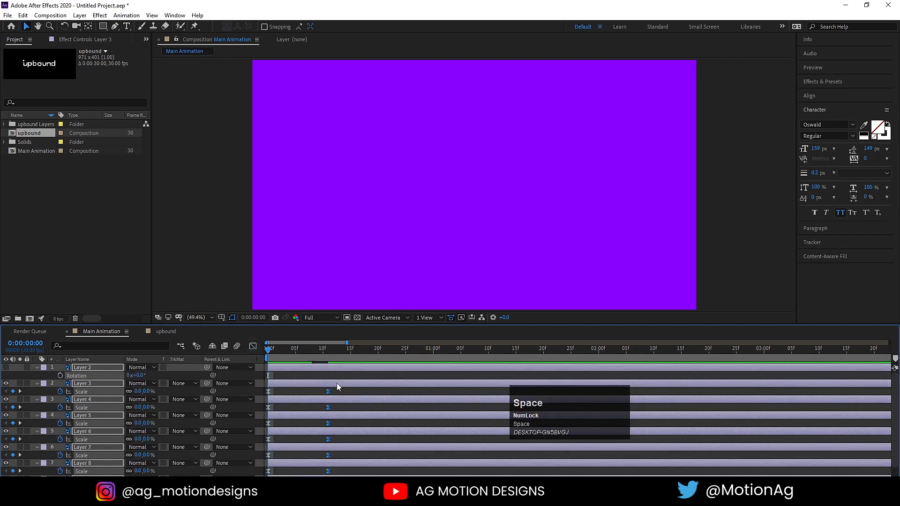
click(267, 358)
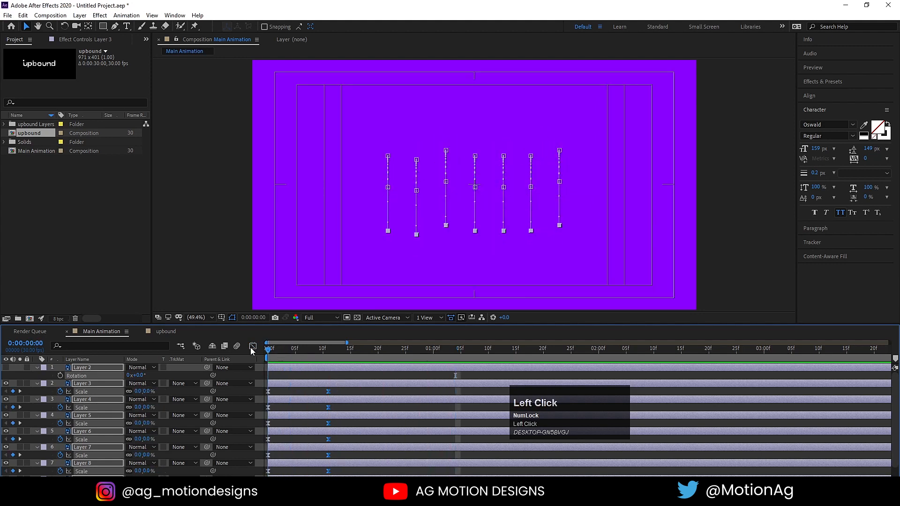
key(space)
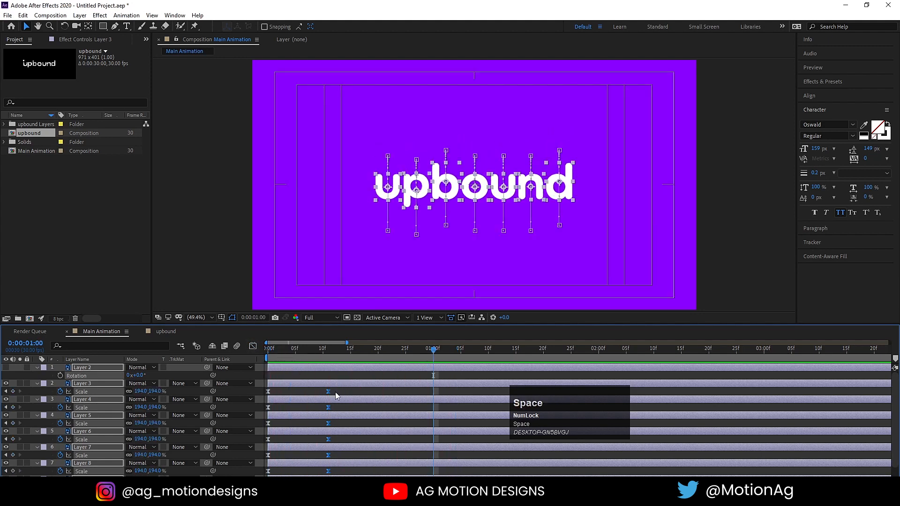
Step: Reveal the letters' Rotation keyframes, go to 0:00:00:29, and set the final d's Rotation to 1x+180°
click(335, 390)
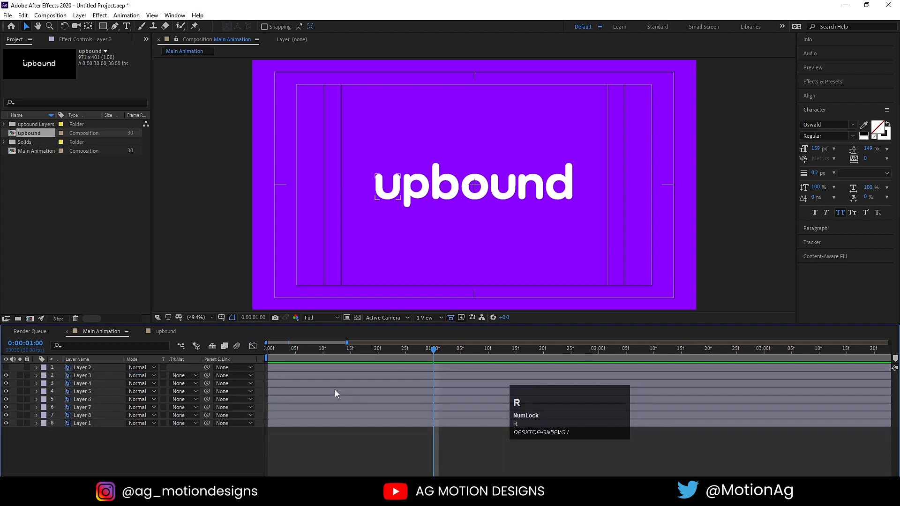
key(r)
scroll(345, 407, up, 1)
key(j)
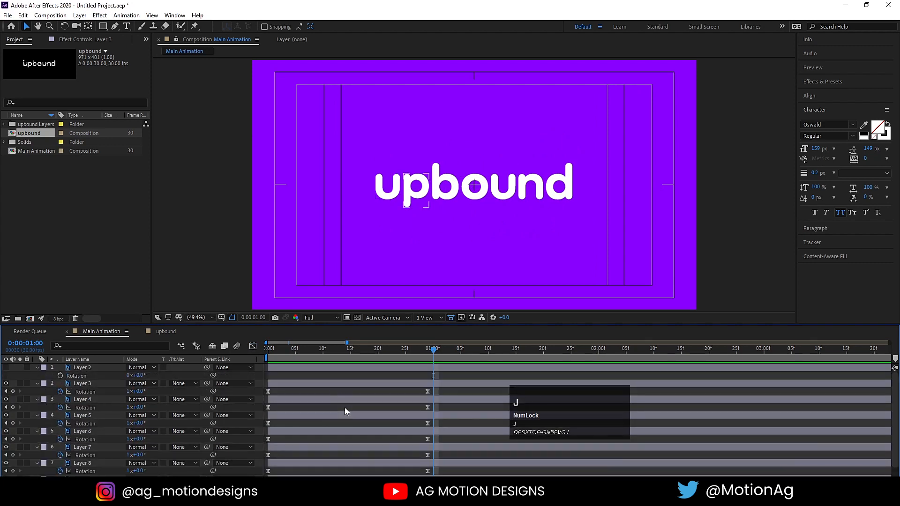
click(436, 265)
scroll(140, 441, down, 2)
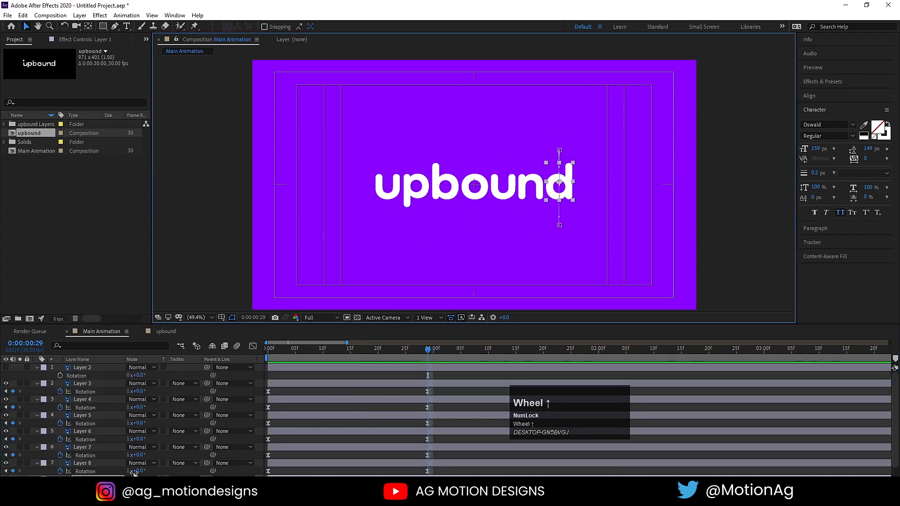
click(141, 474)
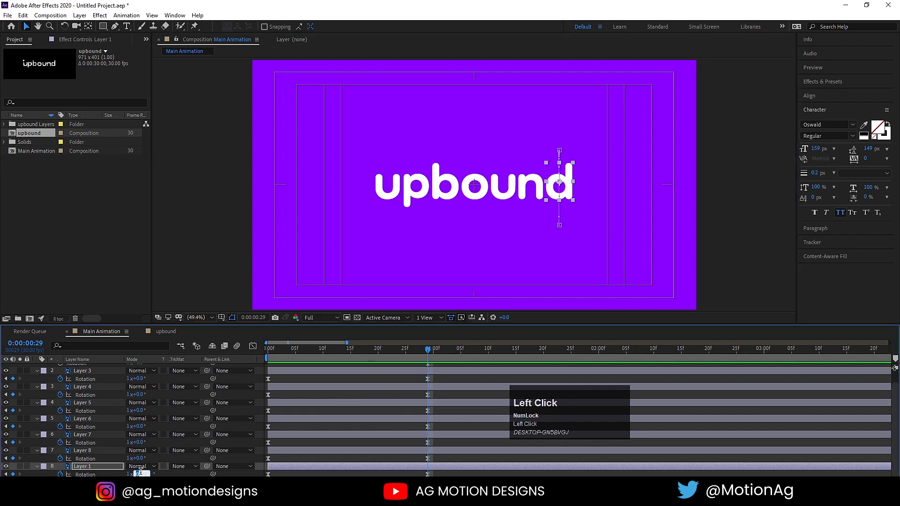
key(Return)
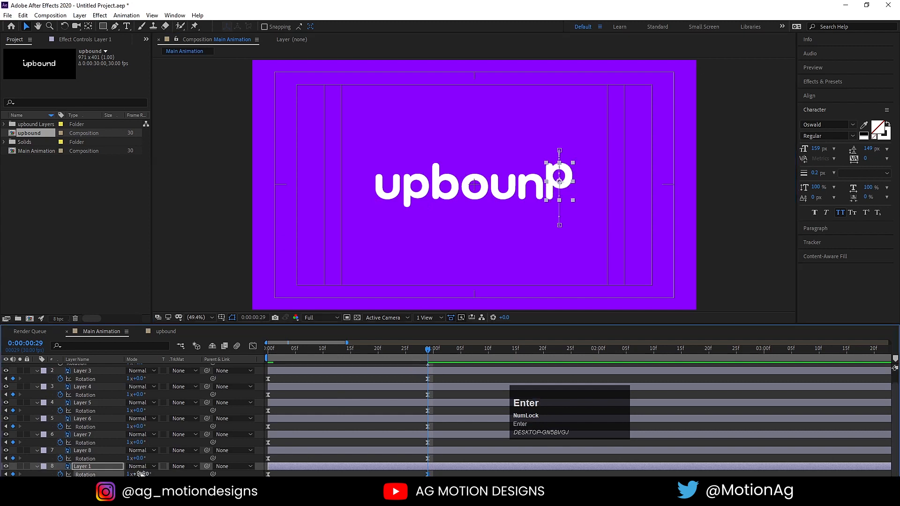
Step: Set the Rotation of Layer 7 (second u) and Layer 5 (b) to 1x+180° at 0:00:00:29
click(88, 435)
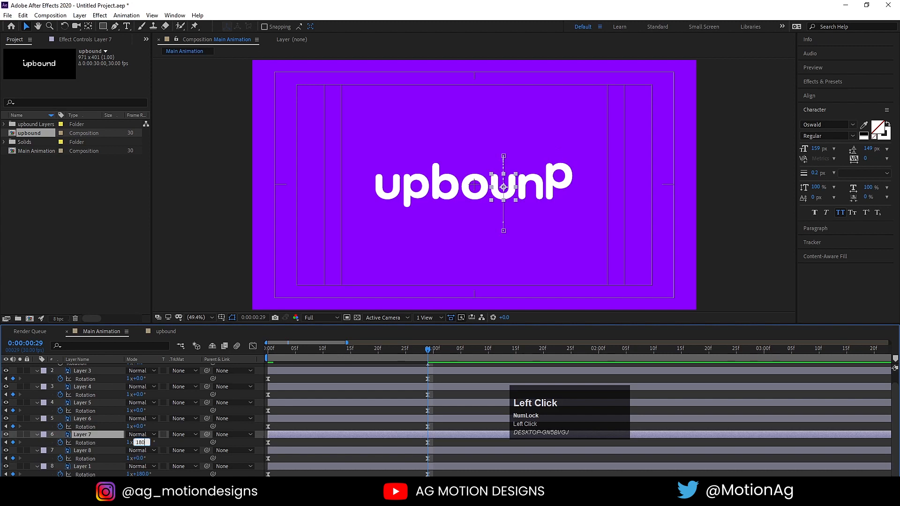
click(140, 442)
text(180)
key(Return)
click(89, 403)
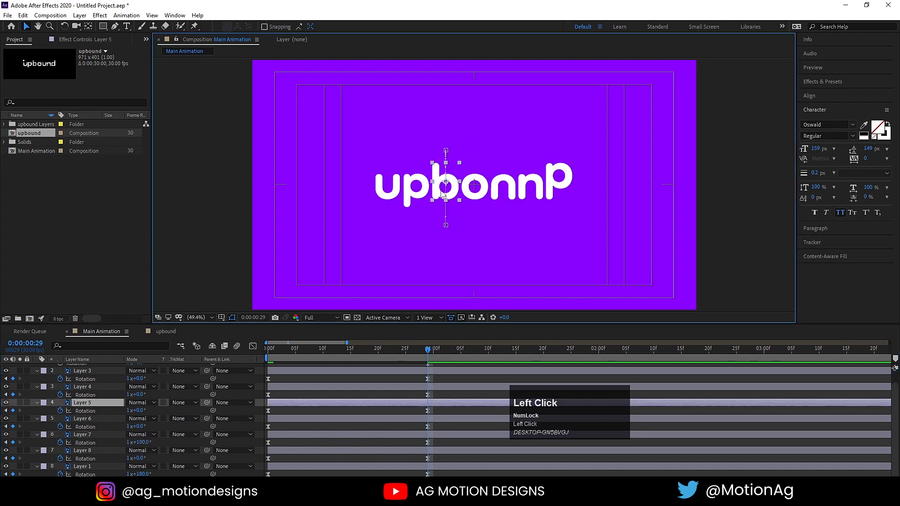
click(139, 410)
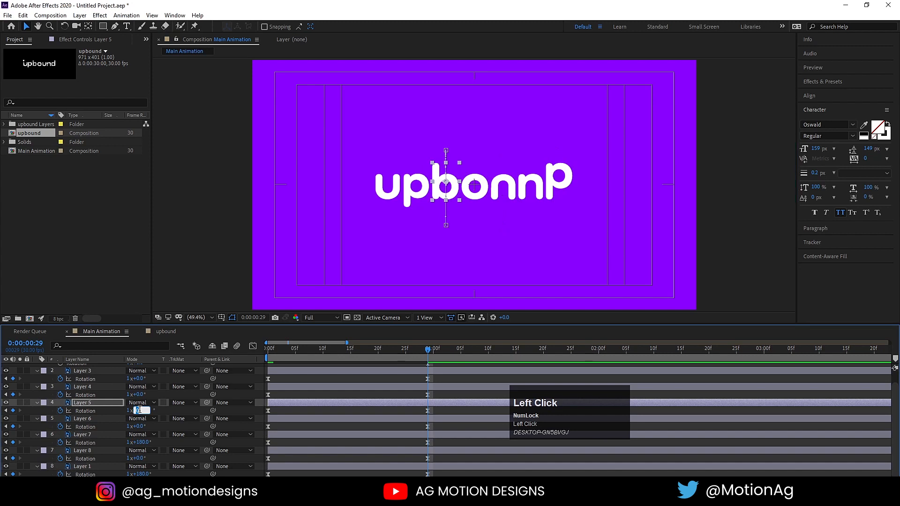
text(180)
click(149, 412)
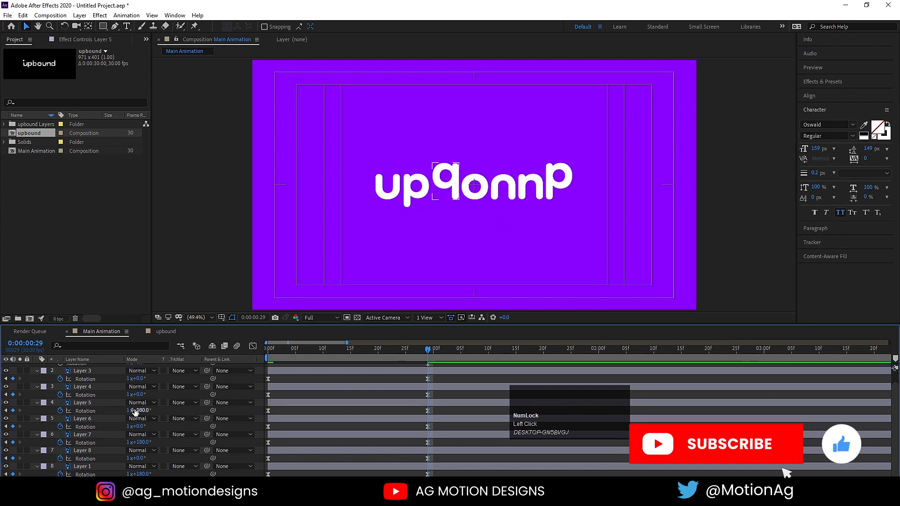
Step: Set Layer 3's (first u) Rotation to 1x+180° at 0:00:00:29 and preview the animation from the start
scroll(142, 410, up, 1)
click(141, 399)
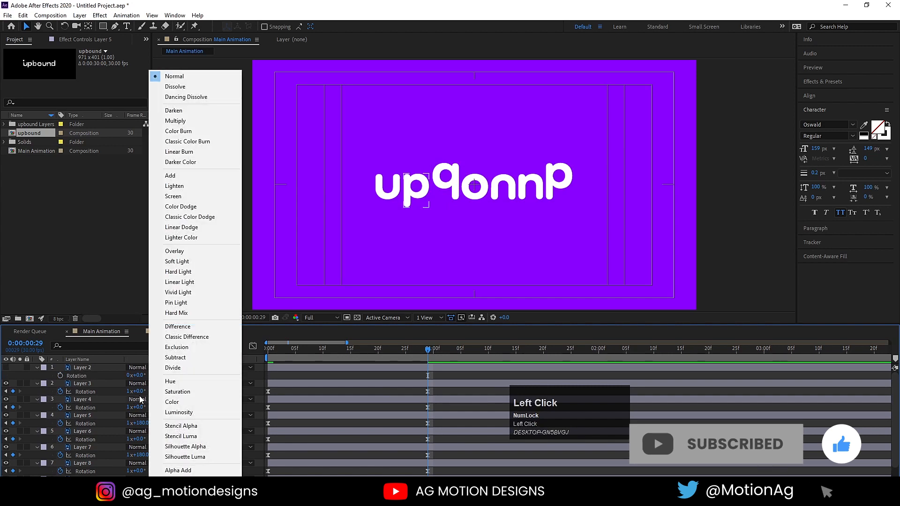
click(140, 397)
click(137, 391)
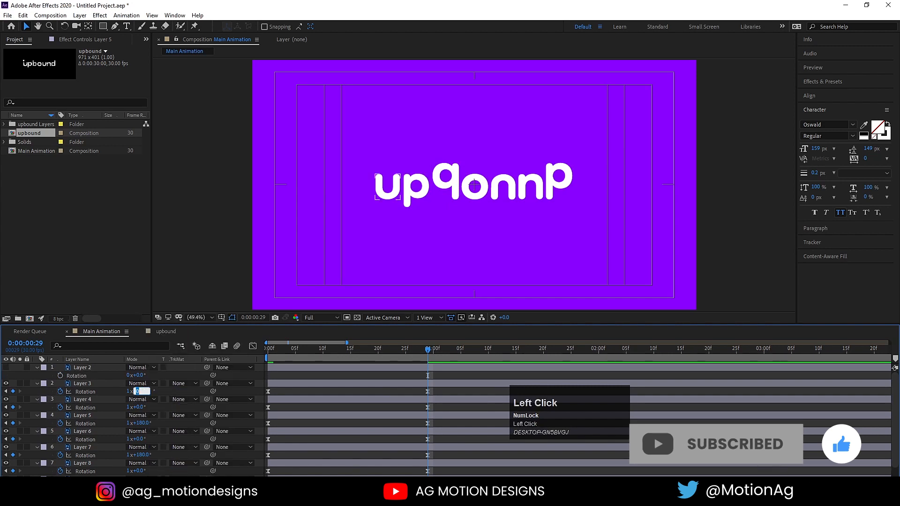
text(180)
key(Return)
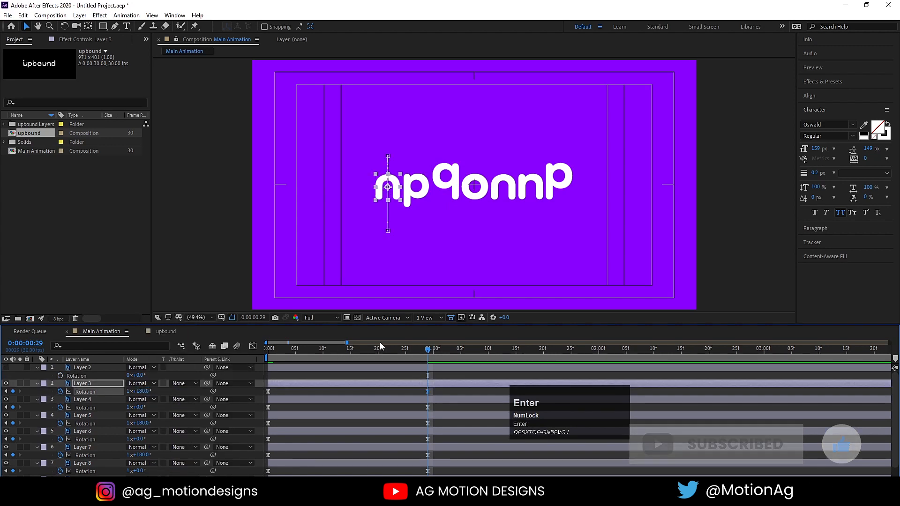
drag(328, 350, 270, 355)
key(space)
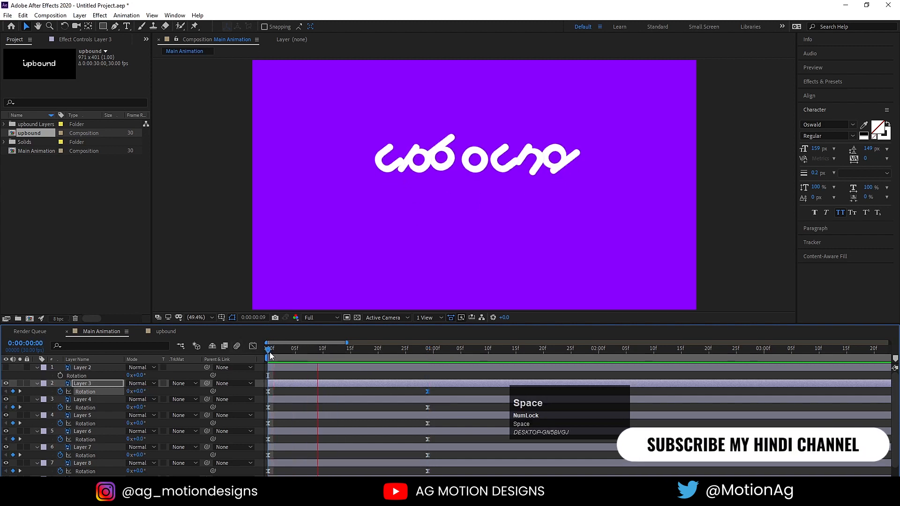
key(space)
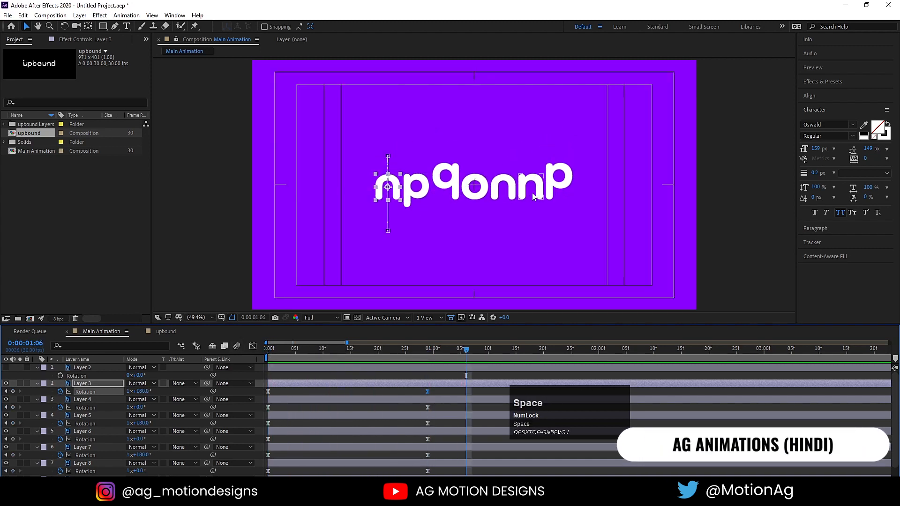
Step: Show the rulers, place a horizontal guide along the letters' baseline, and return to 0:00:00:29
key(ctrl+r)
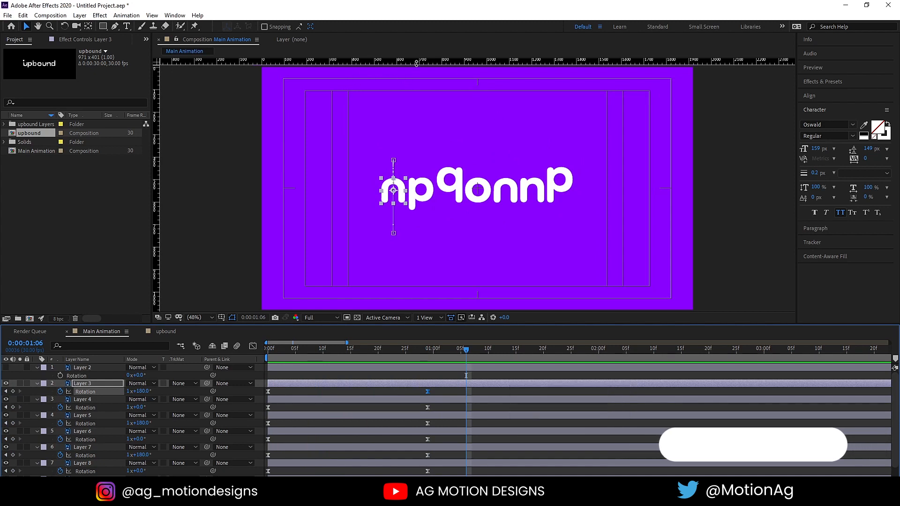
drag(416, 64, 432, 202)
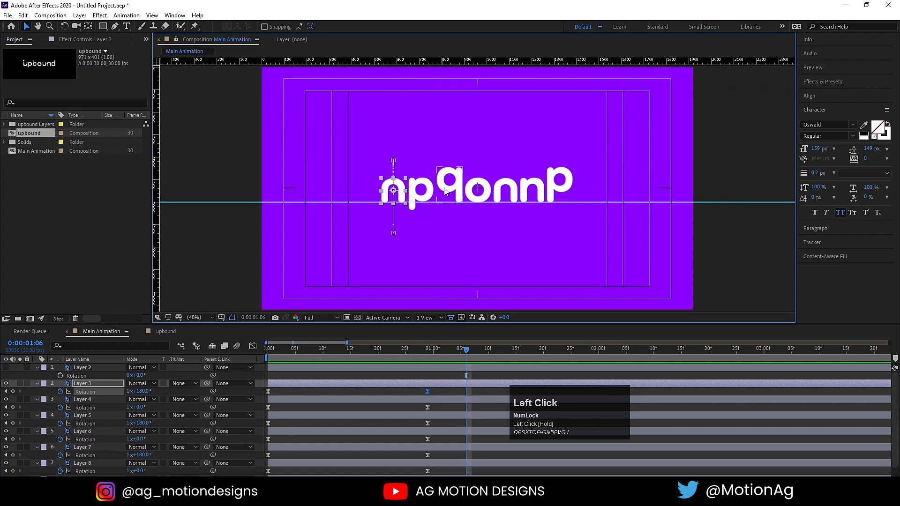
click(449, 186)
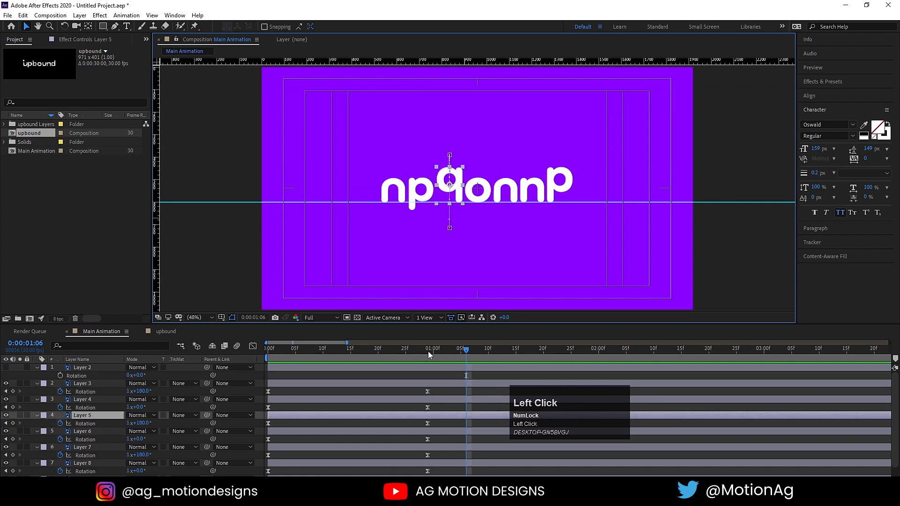
drag(428, 351, 428, 352)
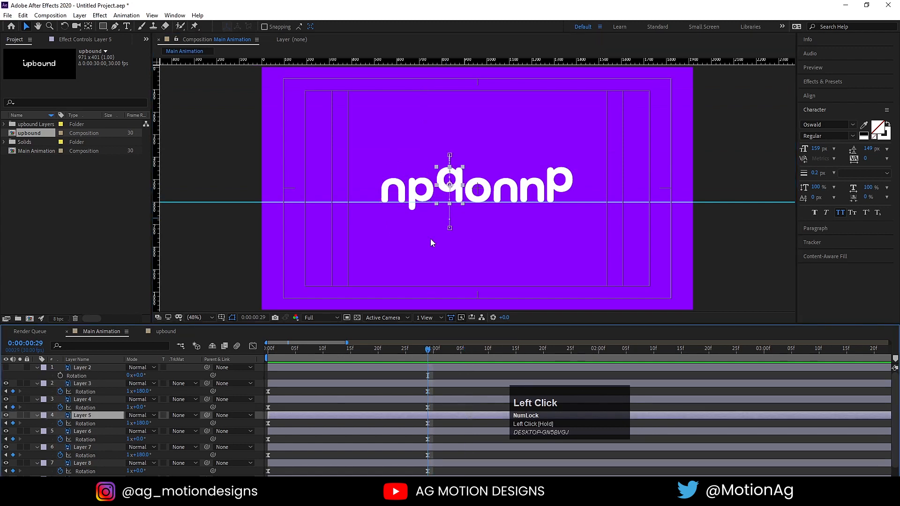
Step: Reveal the layers' keyframed properties and lower the flipped b to Y Position 570.2, lining its bowl up with the guide
key(p)
key(p)
click(383, 374)
key(u)
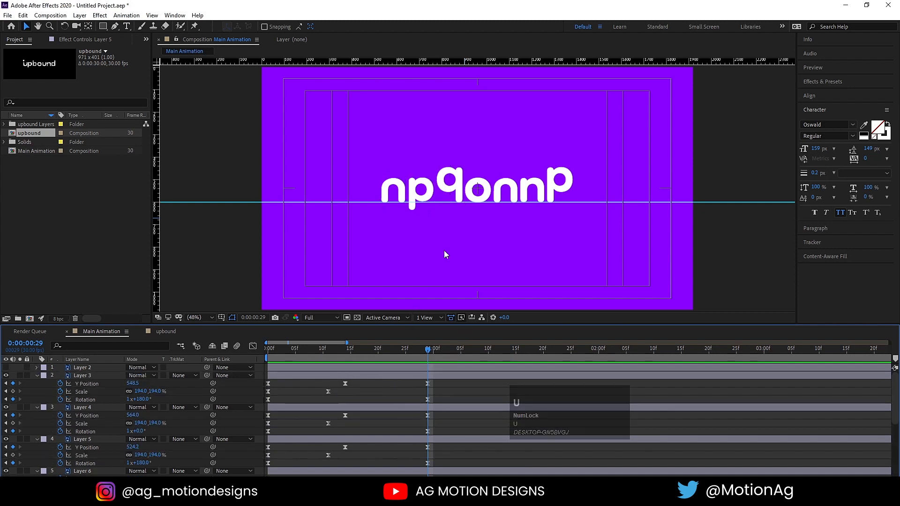
click(419, 190)
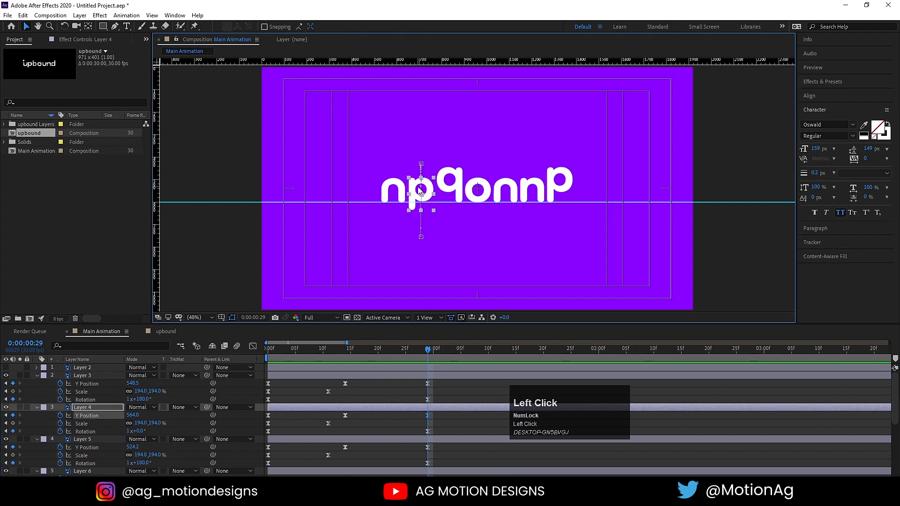
click(455, 178)
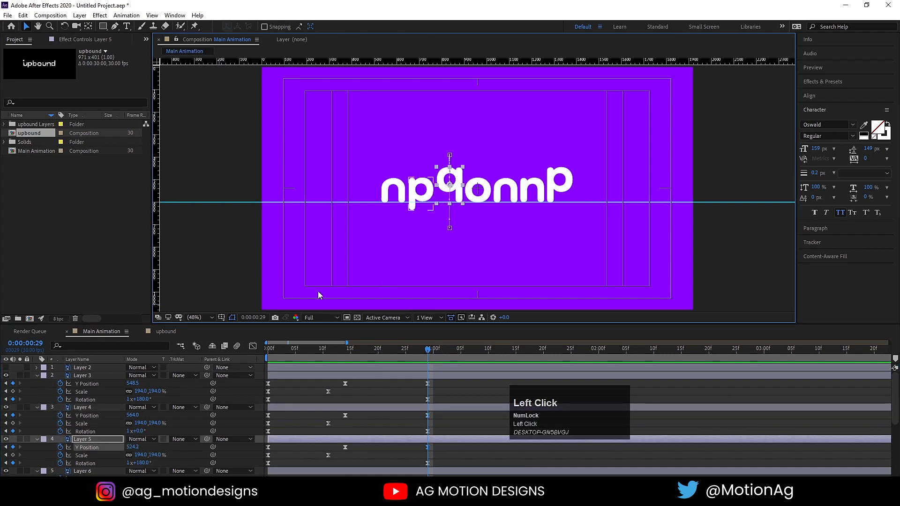
alt+scroll(456, 192, up, 3)
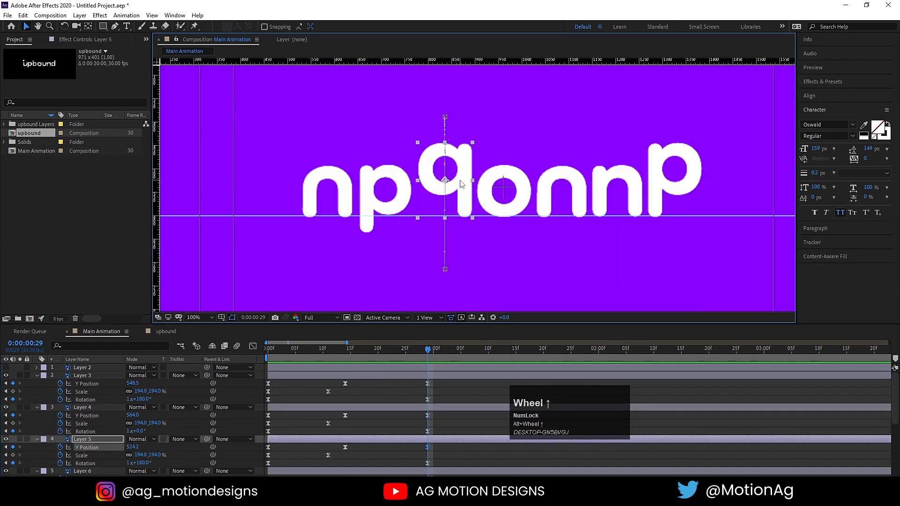
drag(461, 184, 454, 208)
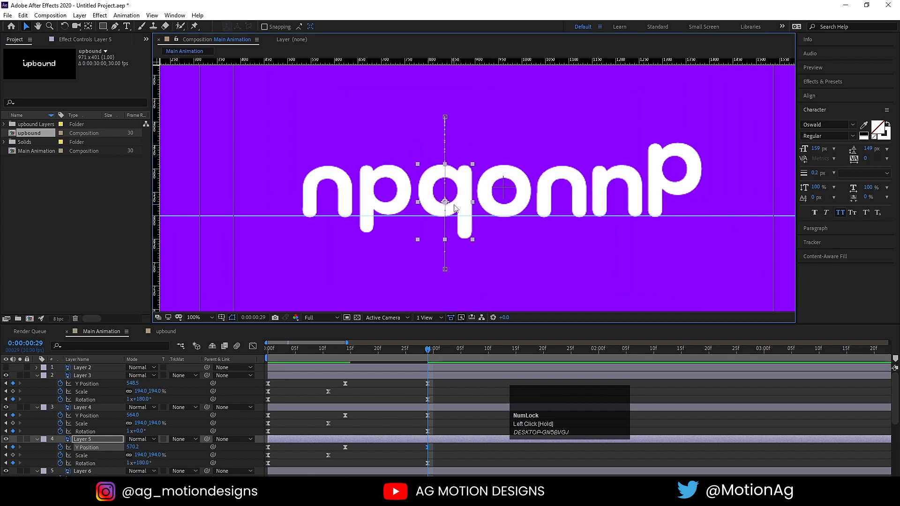
Step: Lower the flipped d so its bowl sits on the guide, then preview the whole composition from 0:00:00:00
click(668, 191)
drag(661, 202, 659, 219)
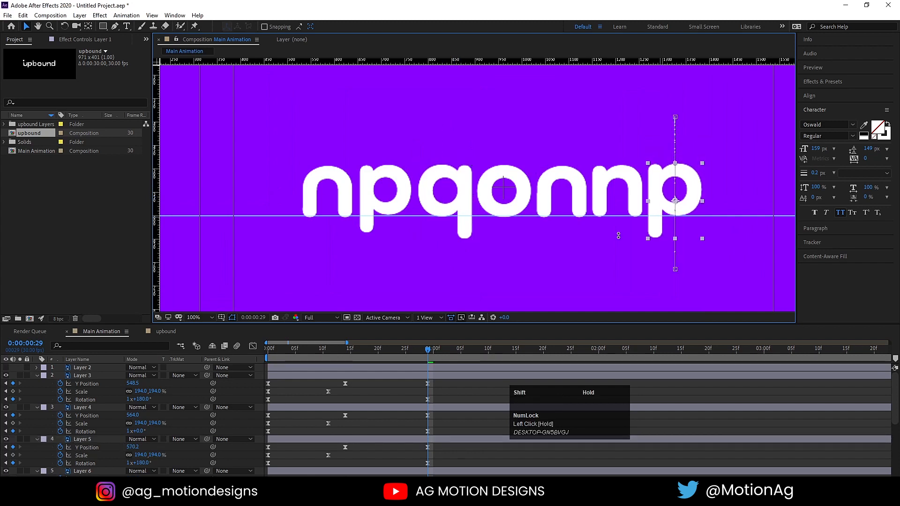
click(270, 349)
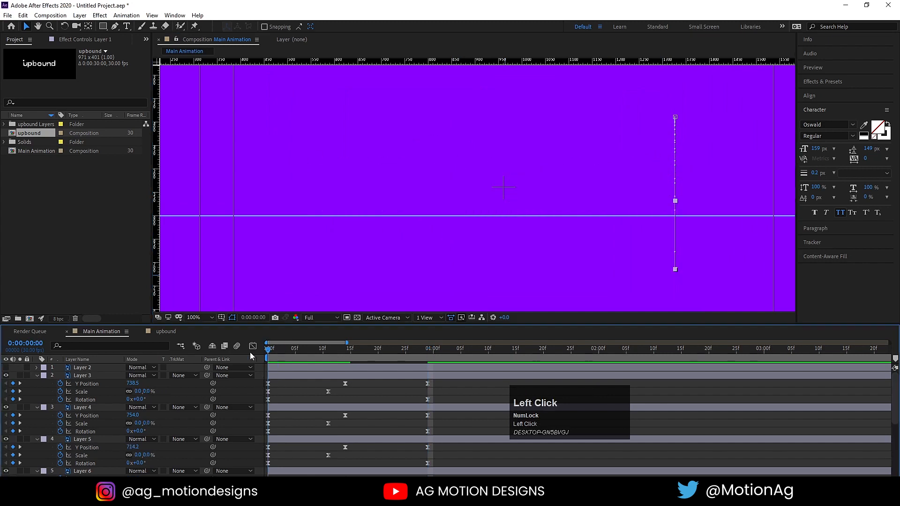
click(206, 319)
click(203, 151)
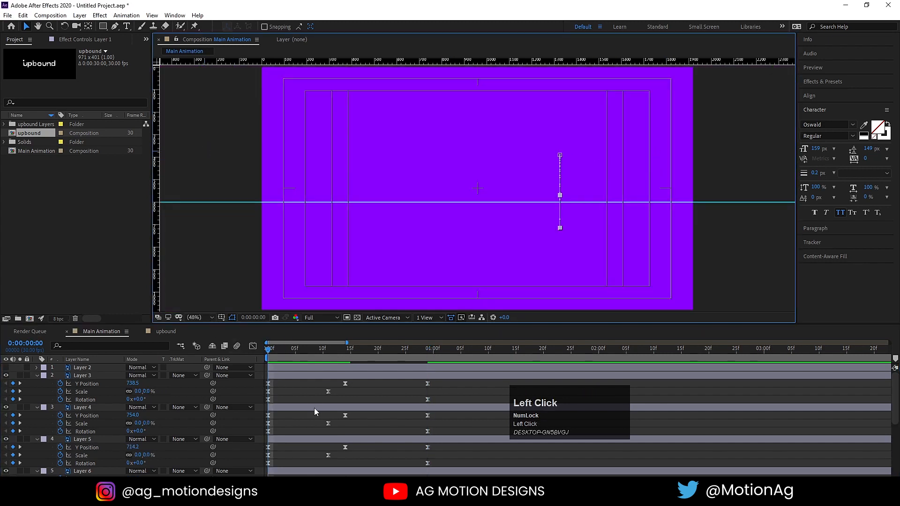
key(space)
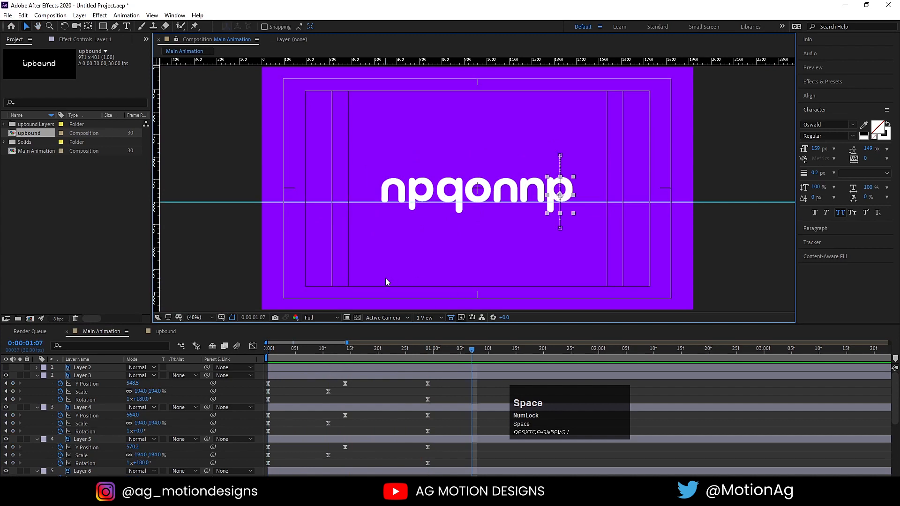
Step: Return to the start, collapse the layers' keyframed properties, and hide all the letter layers
click(308, 367)
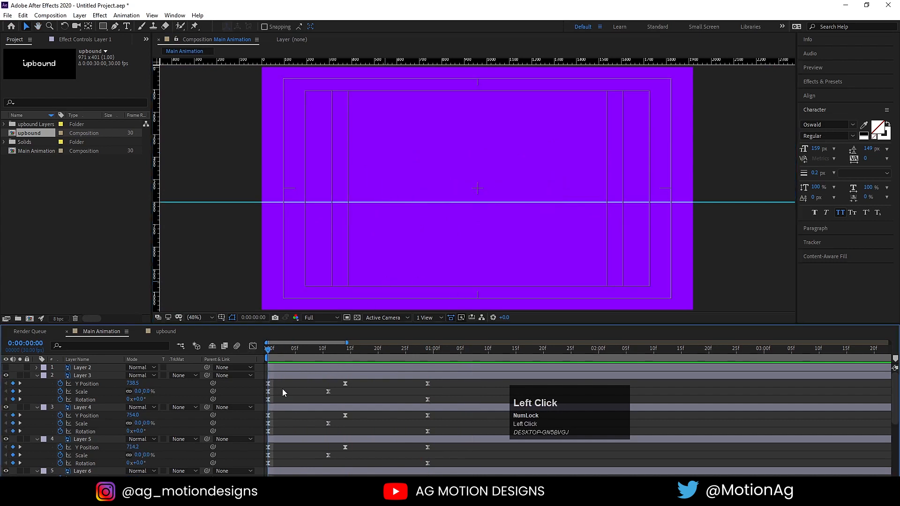
key(u)
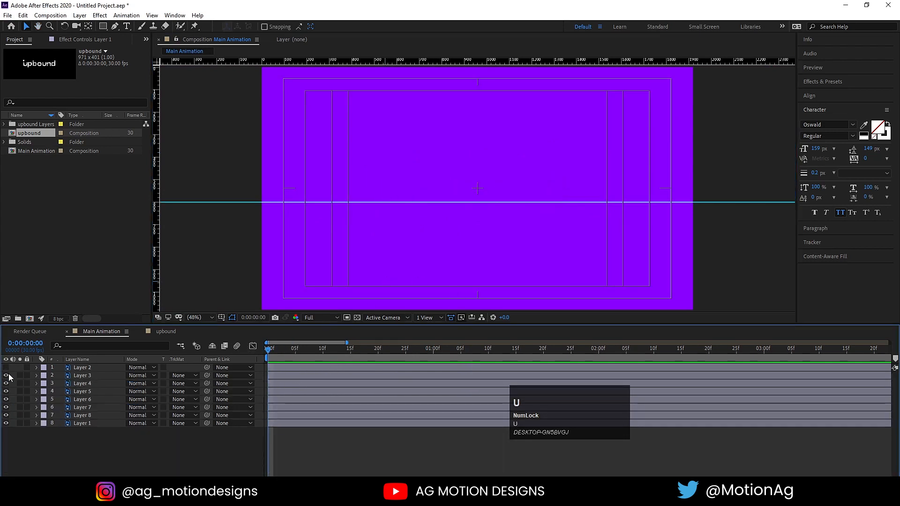
drag(6, 376, 32, 420)
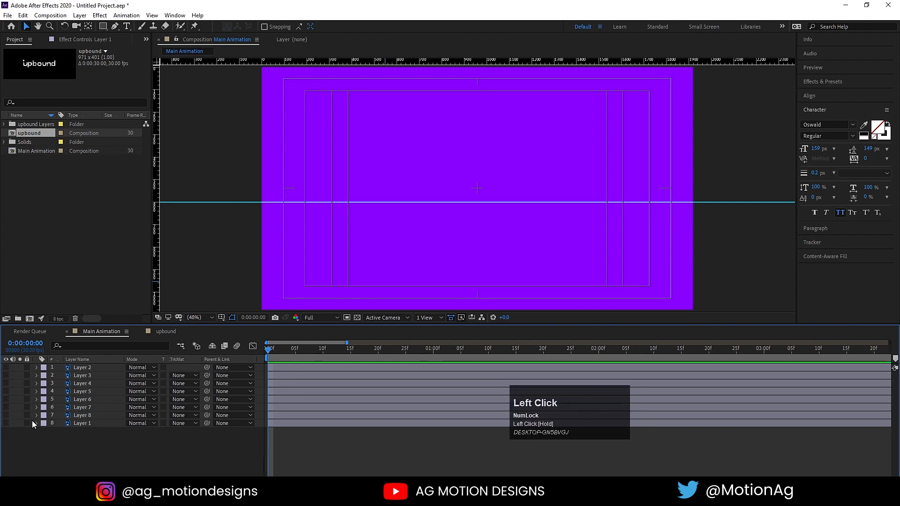
Step: Make Layer 2, the small dot, visible and rename it circle
click(55, 367)
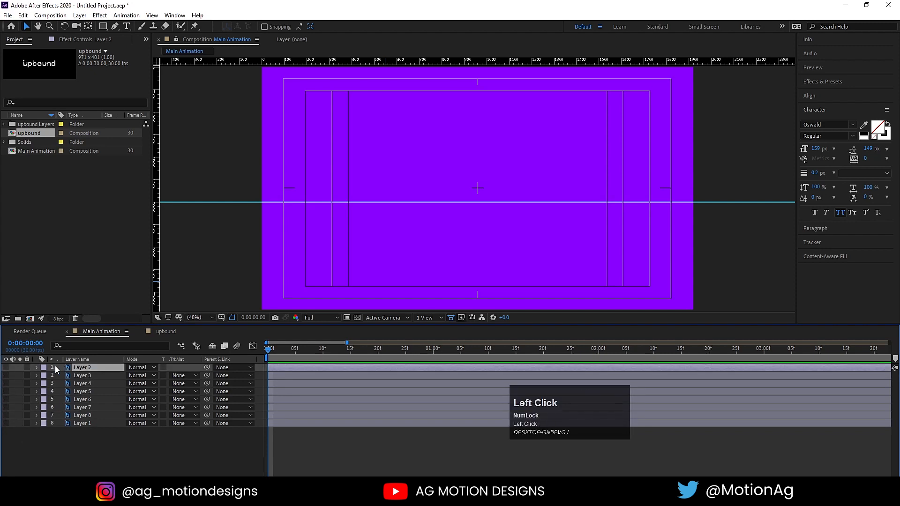
click(6, 367)
key(Return)
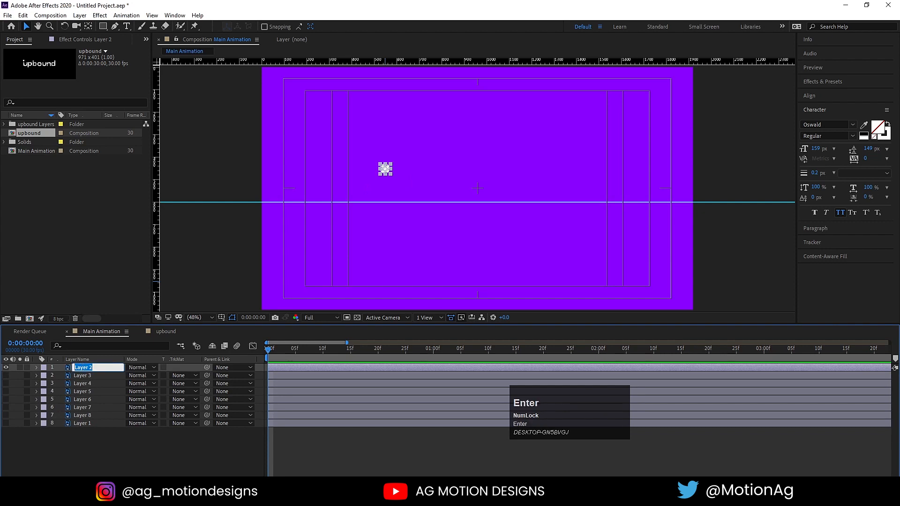
text(circle)
key(Return)
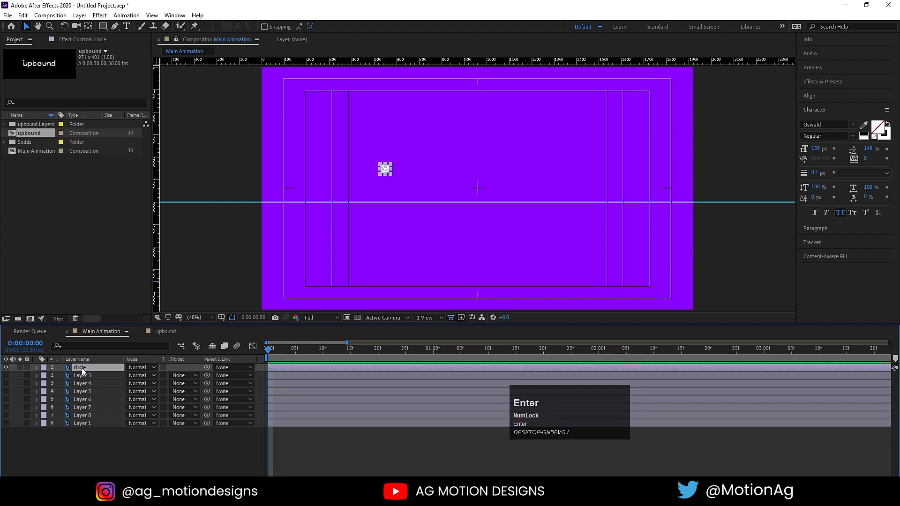
Step: Hide the circle layer, show all the letter layers again, and preview the animation, selecting the first letter
click(6, 367)
drag(6, 375, 13, 447)
key(space)
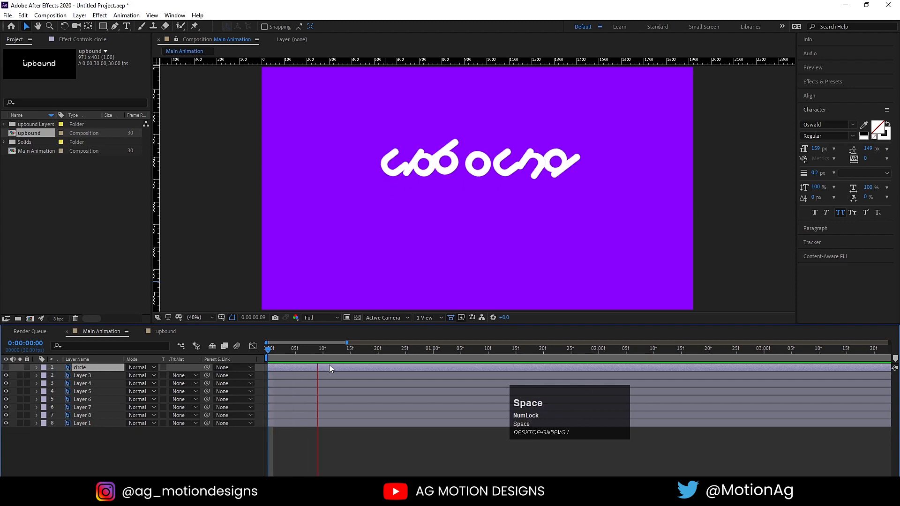
click(394, 192)
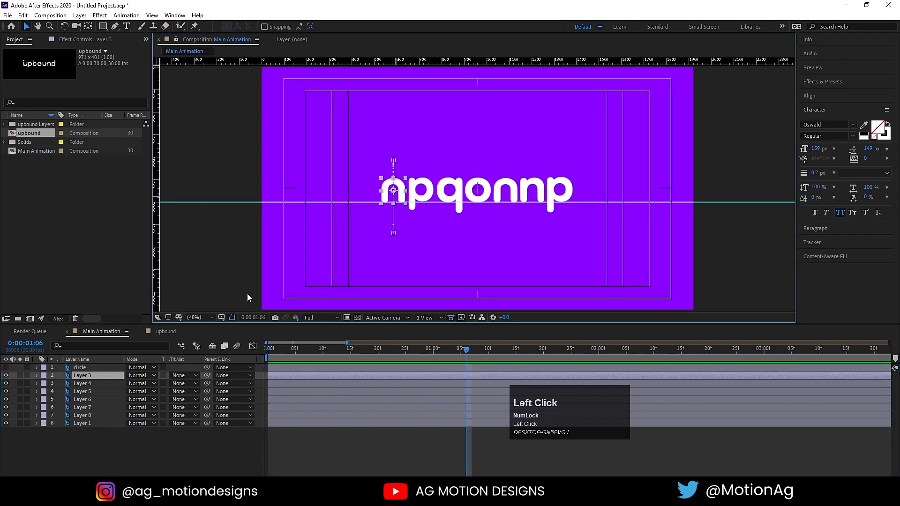
Step: Rename Layer 3 as U and Layer 4 as P
click(75, 378)
key(Return)
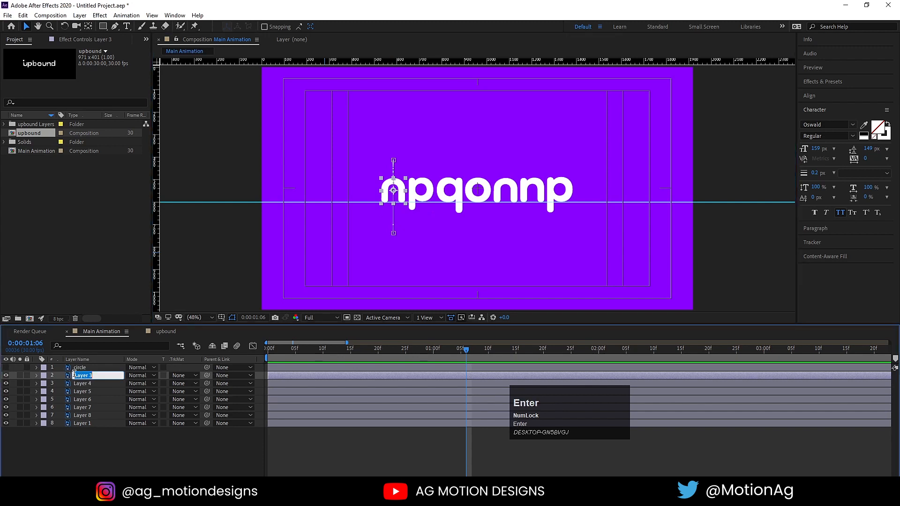
text(U)
click(499, 123)
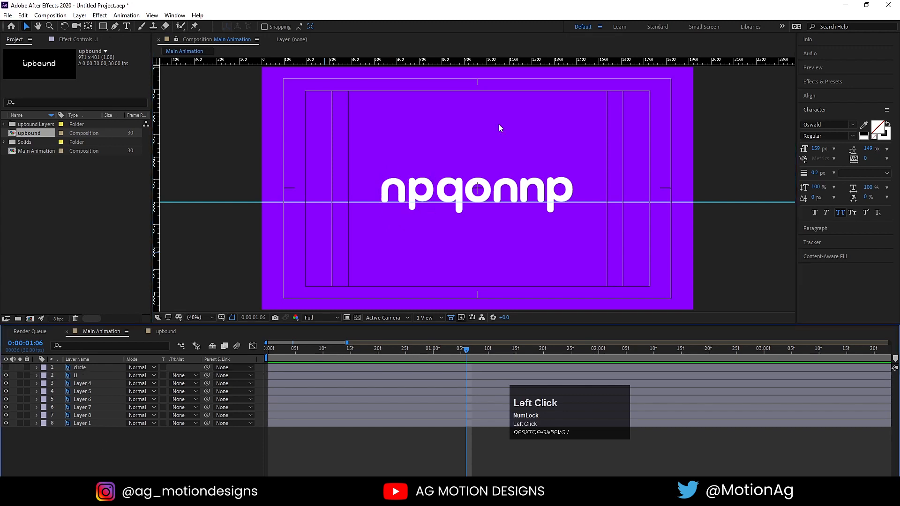
click(419, 188)
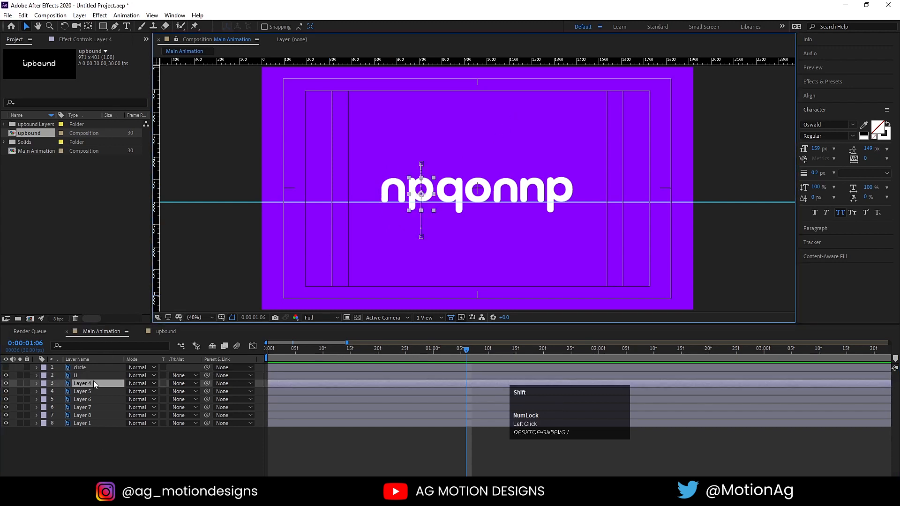
key(u)
key(Return)
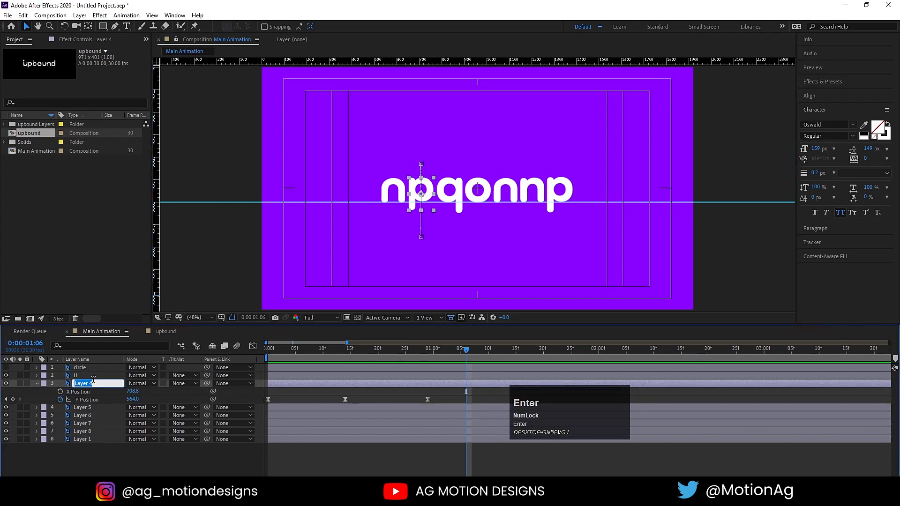
text(P)
click(100, 454)
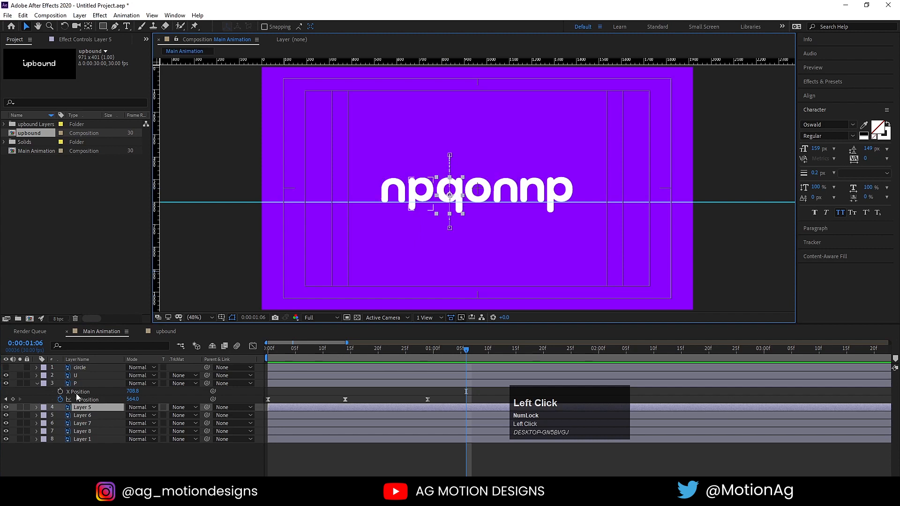
Step: Rename Layer 5 as B and Layer 6 as O
key(Return)
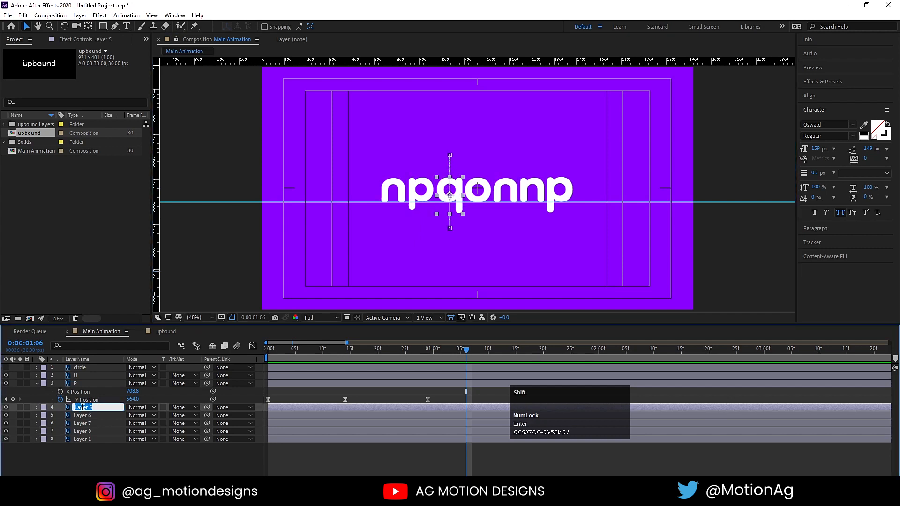
text(B-)
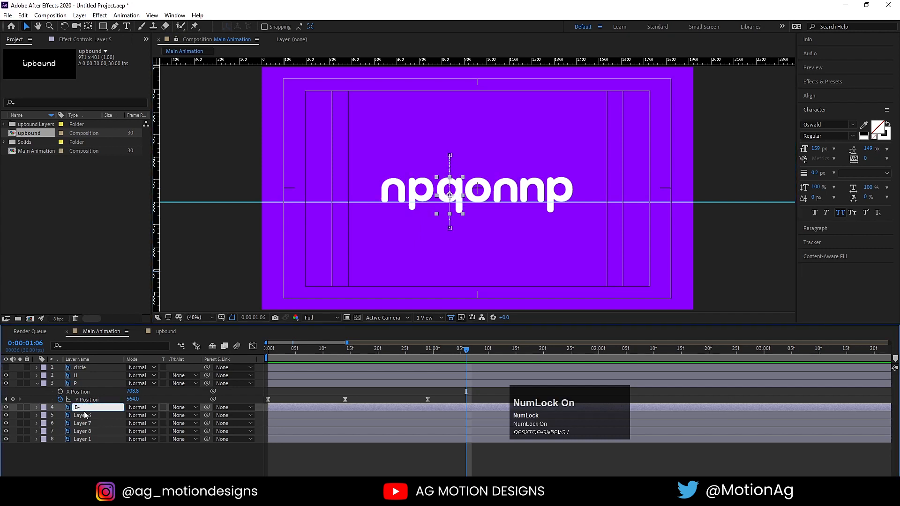
click(85, 415)
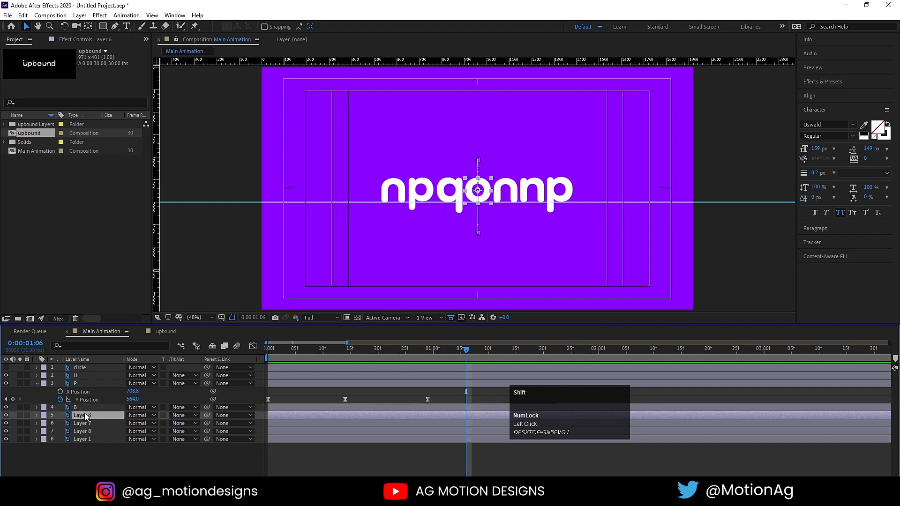
key(Return)
text(O)
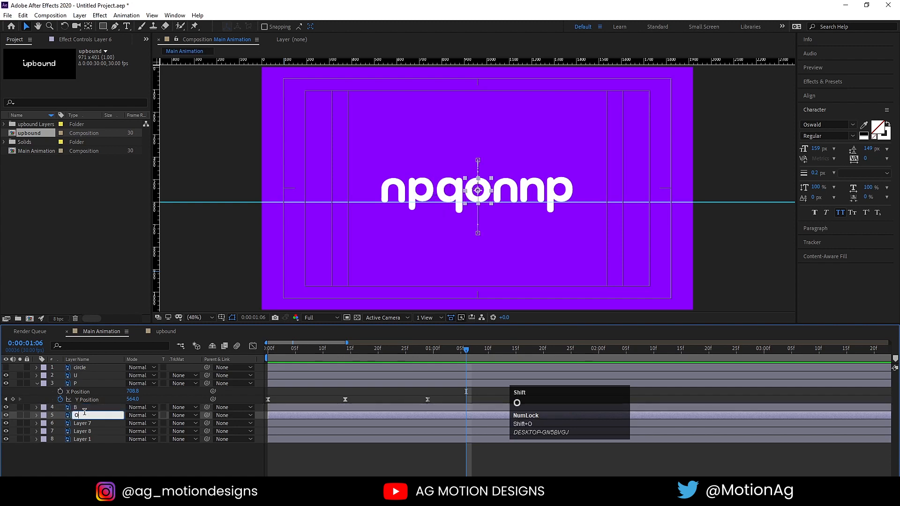
Step: Rename Layer 7 as U and Layer 8 as N
click(83, 425)
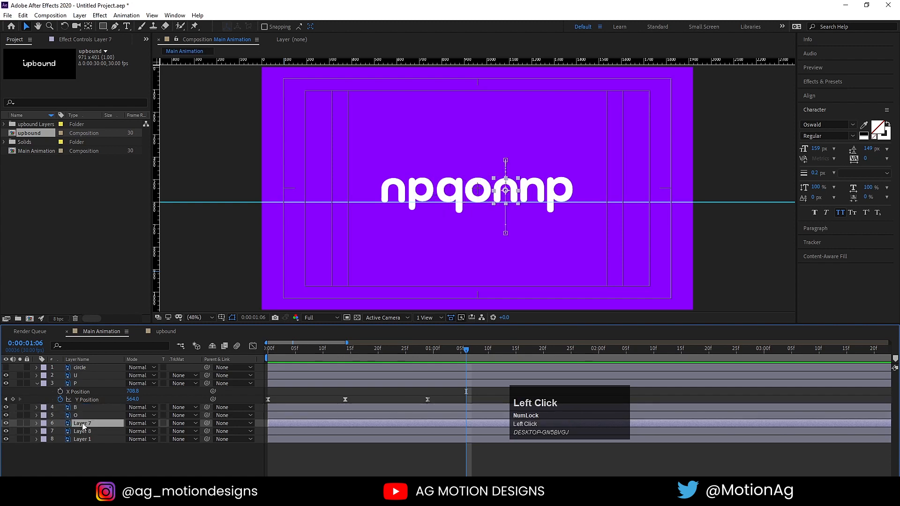
key(Return)
text(U)
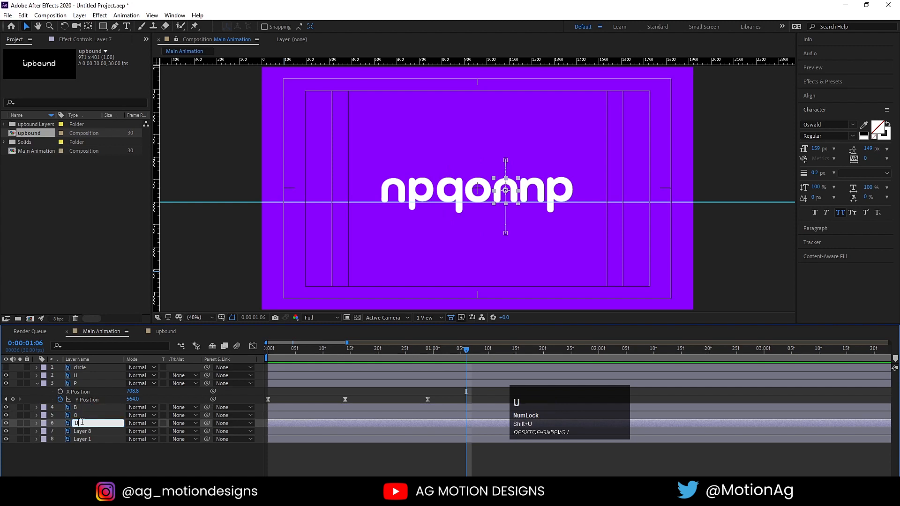
click(81, 432)
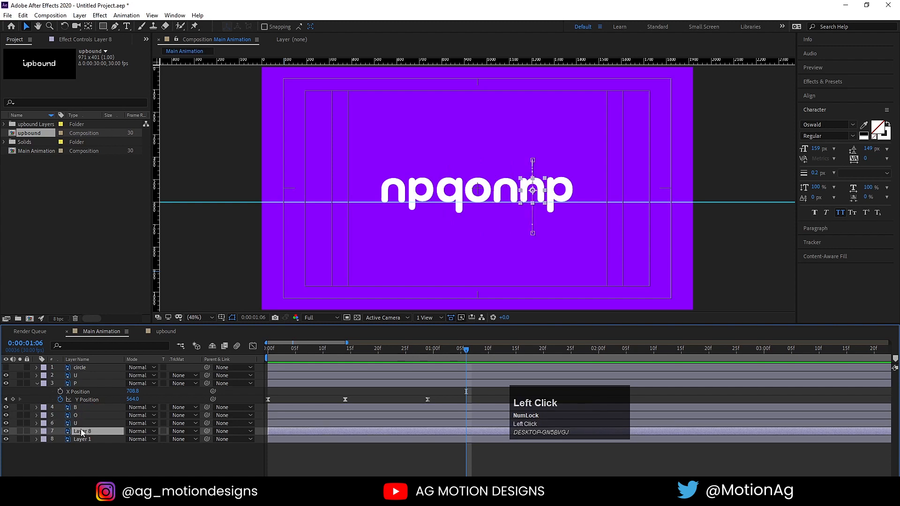
key(Return)
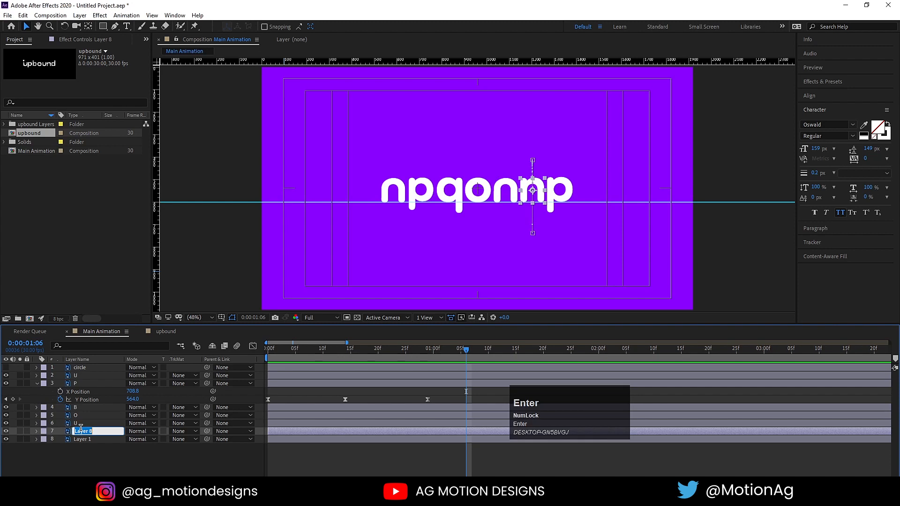
text(N)
Step: Rename Layer 1 as D and collapse the expanded layer properties
click(81, 440)
key(Return)
text(D)
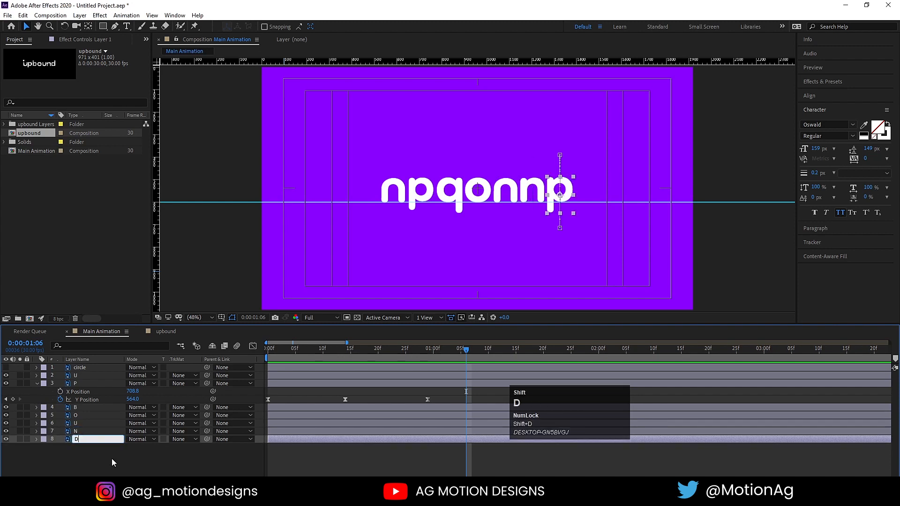
click(111, 458)
key(u)
key(u)
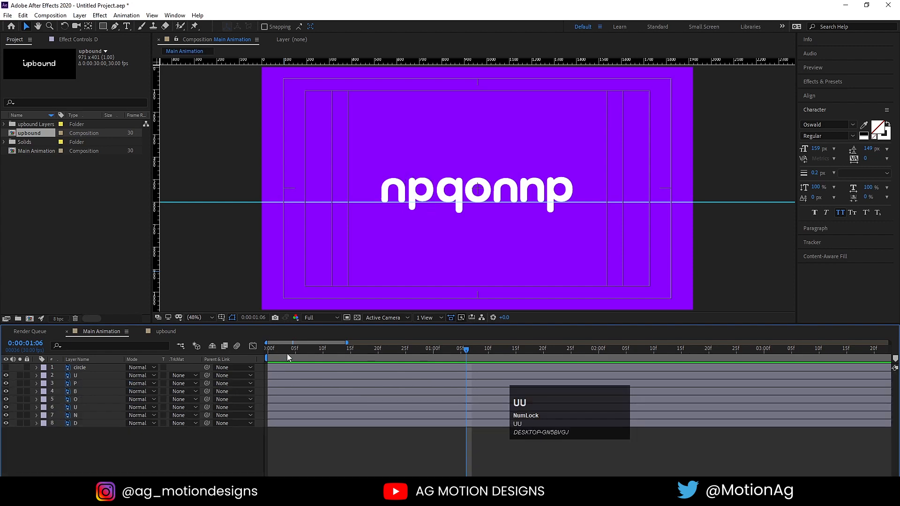
Step: Return to 0:00:00:00, hide all the letter layers, and make only the circle layer visible
drag(287, 353, 255, 353)
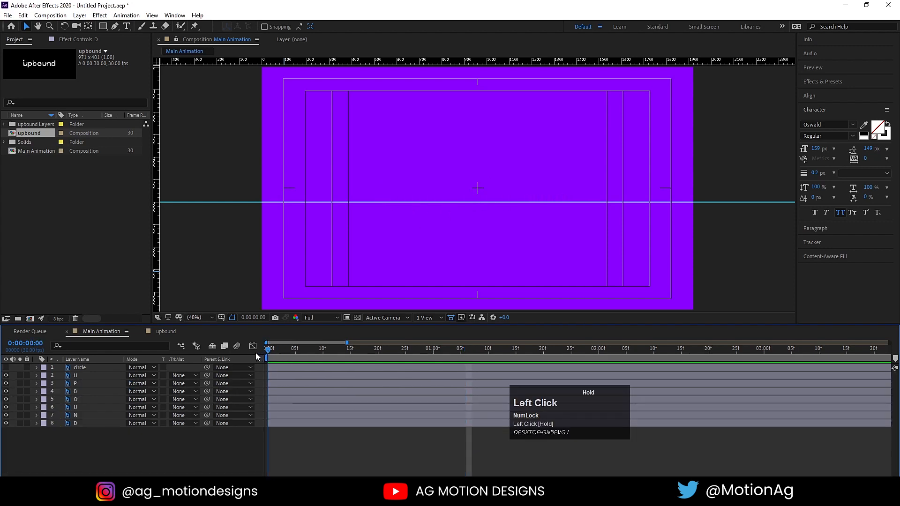
click(80, 369)
mouse_move(6, 377)
mouse_down()
mouse_move(6, 440)
mouse_move(5, 383)
mouse_up()
click(6, 368)
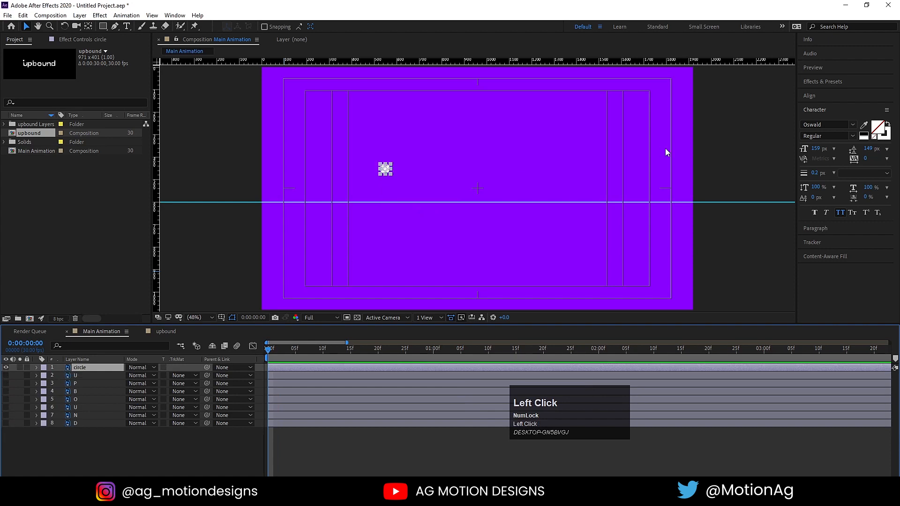
Step: Centre the circle layer horizontally and vertically in the composition
click(810, 94)
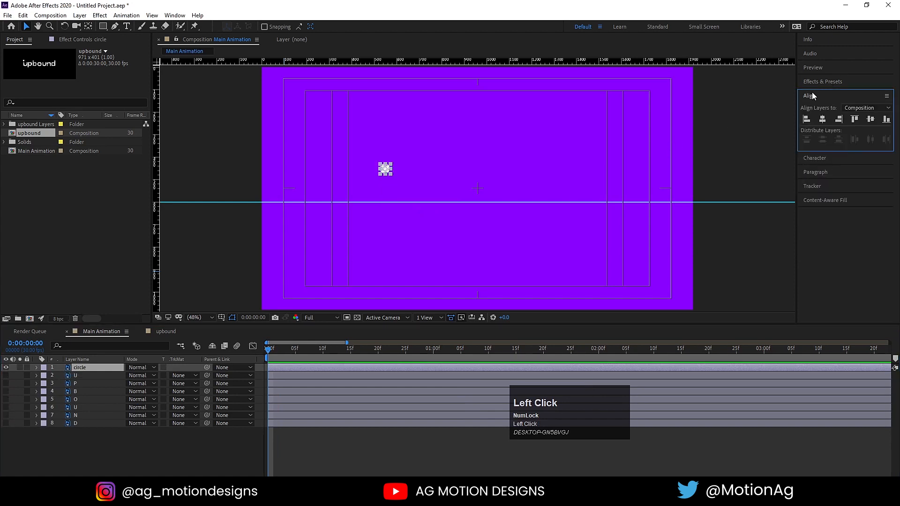
click(822, 119)
click(871, 119)
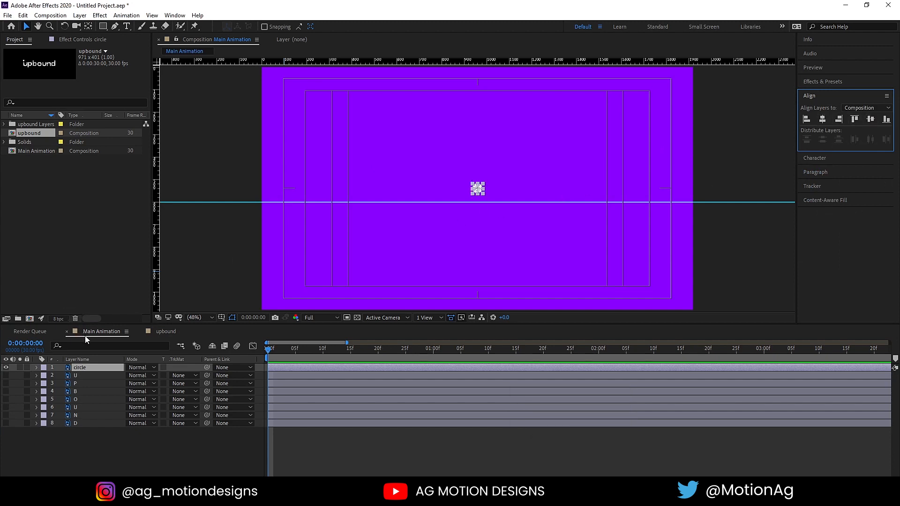
Step: Separate the circle's Position dimensions and start X and Y Position keyframes at 0:00:00:00
key(p)
click(84, 378)
right_click(84, 378)
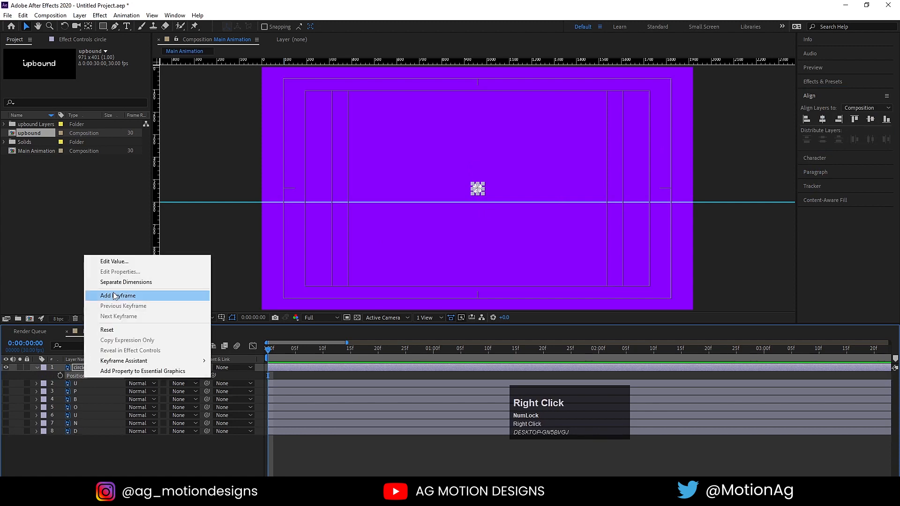
click(94, 283)
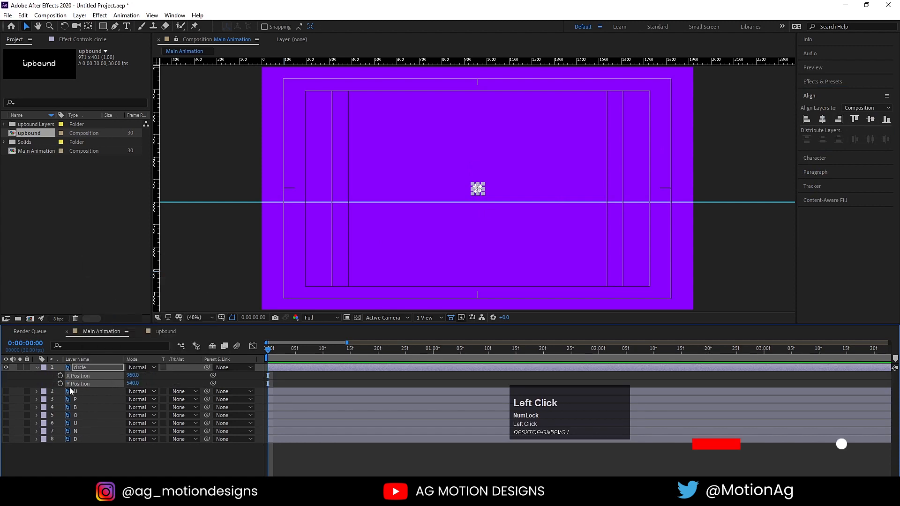
key(minus)
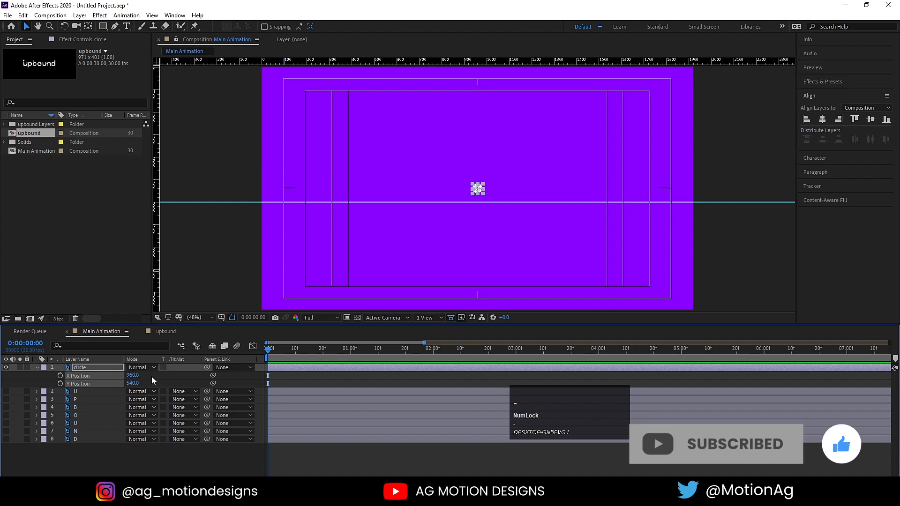
click(153, 375)
click(60, 376)
click(60, 384)
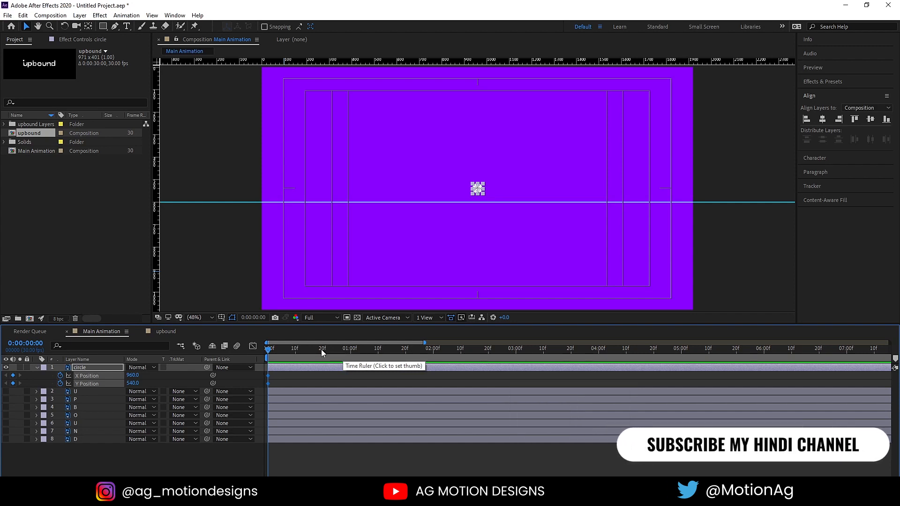
Step: Add X and Y Position keyframes for the centred circle at 0:00:00:19
click(321, 350)
click(13, 376)
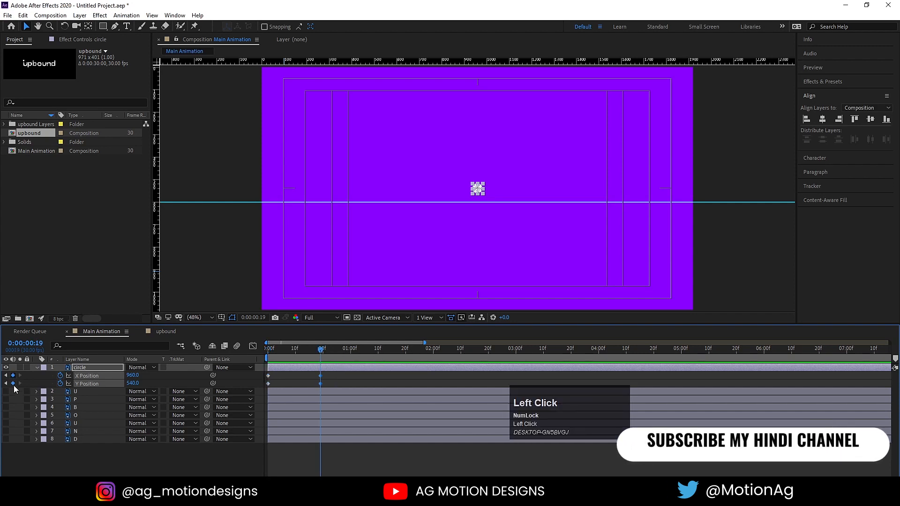
click(13, 383)
Step: At 0:00:00:00, move the circle straight up out of the frame to a Y Position of about -51.9, and preview the drop
drag(280, 352, 257, 358)
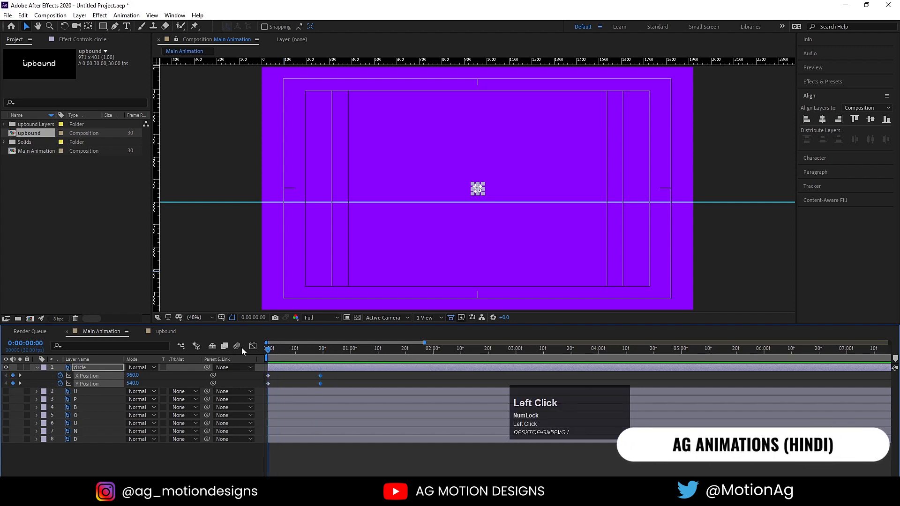
click(283, 384)
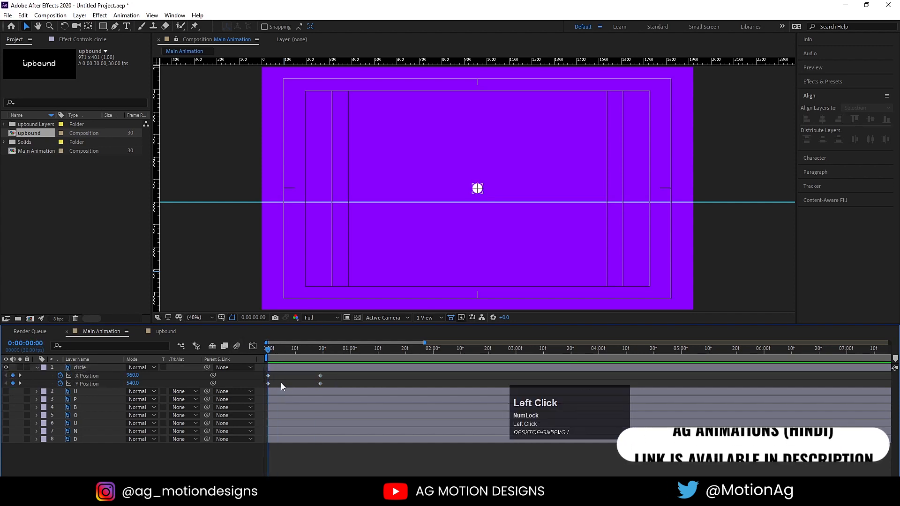
click(85, 369)
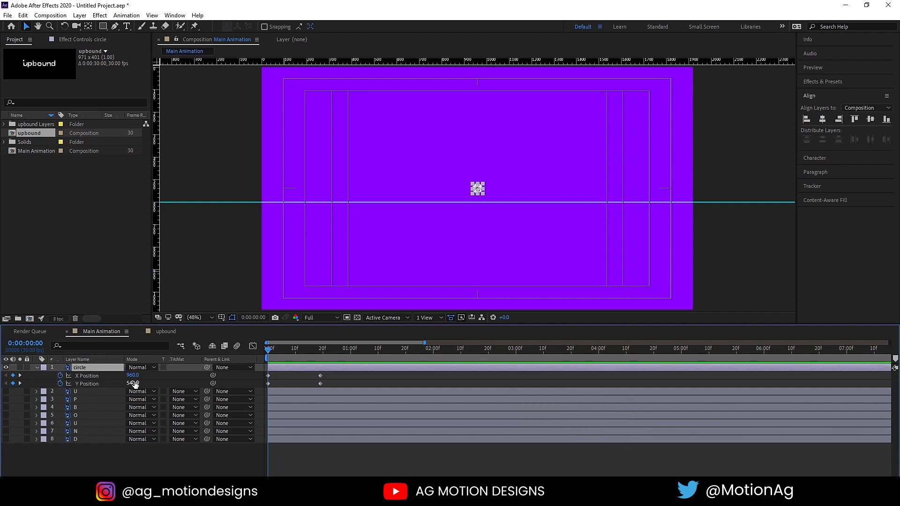
drag(128, 383, 130, 384)
drag(478, 117, 471, 59)
key(space)
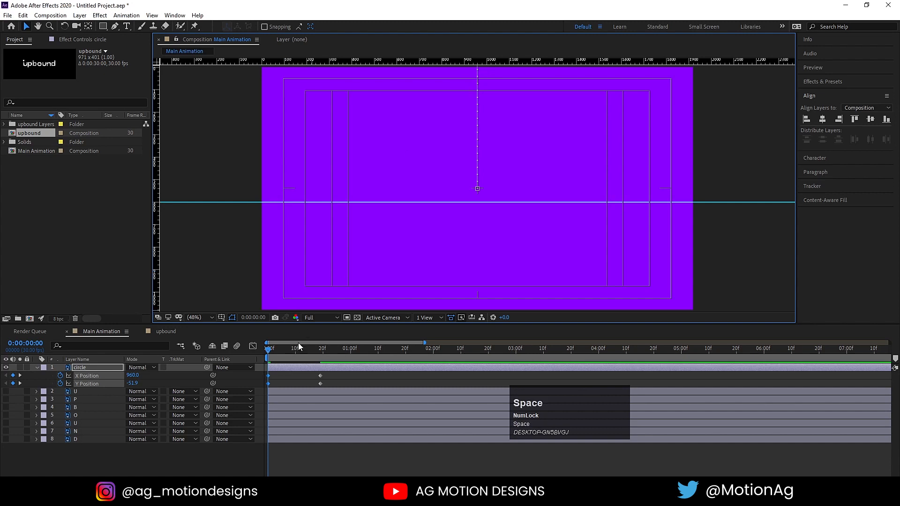
key(space)
Step: At 0:00:02:01, show all the letter layers and place the circle on the last letter at X 1329 and Y 473
drag(317, 353, 427, 387)
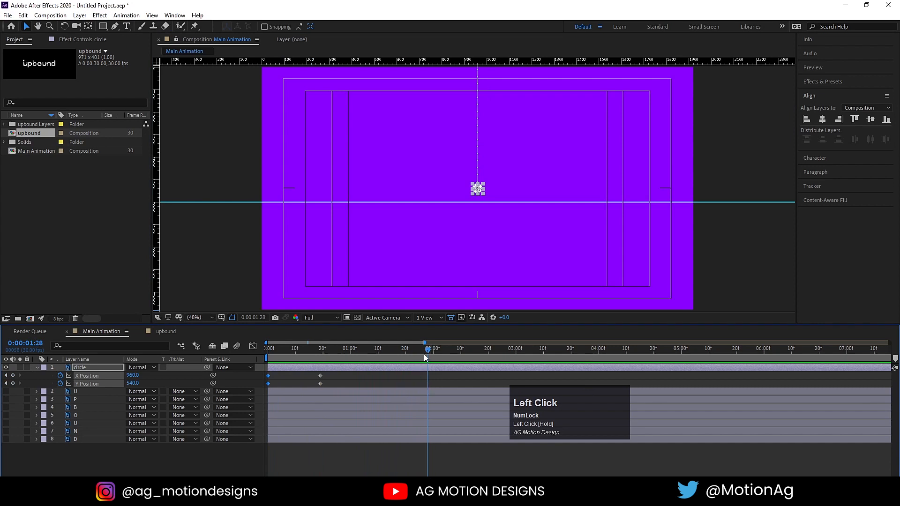
drag(430, 348, 437, 347)
click(339, 387)
click(80, 368)
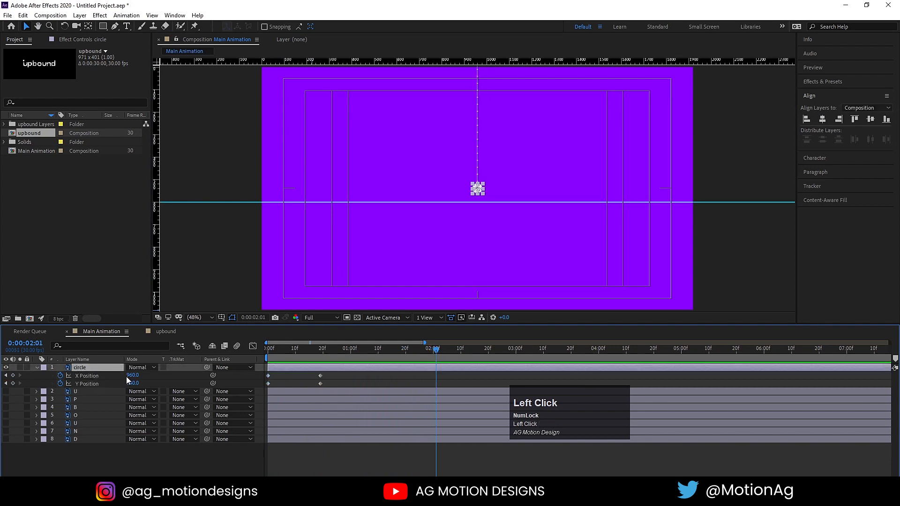
drag(126, 376, 5, 443)
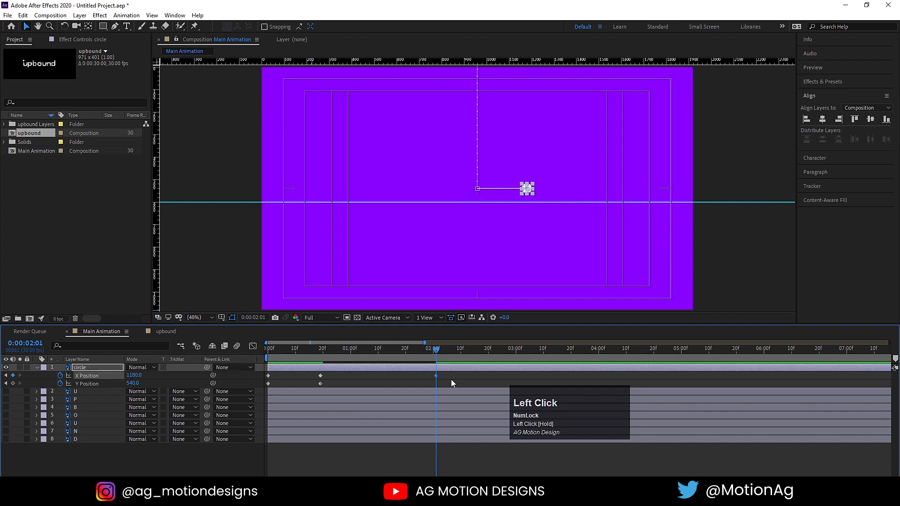
drag(5, 391, 6, 439)
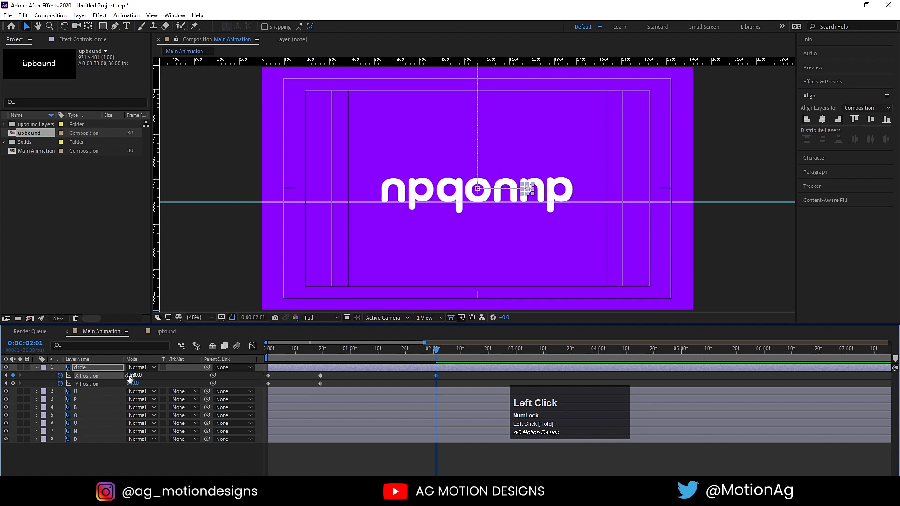
drag(130, 375, 196, 372)
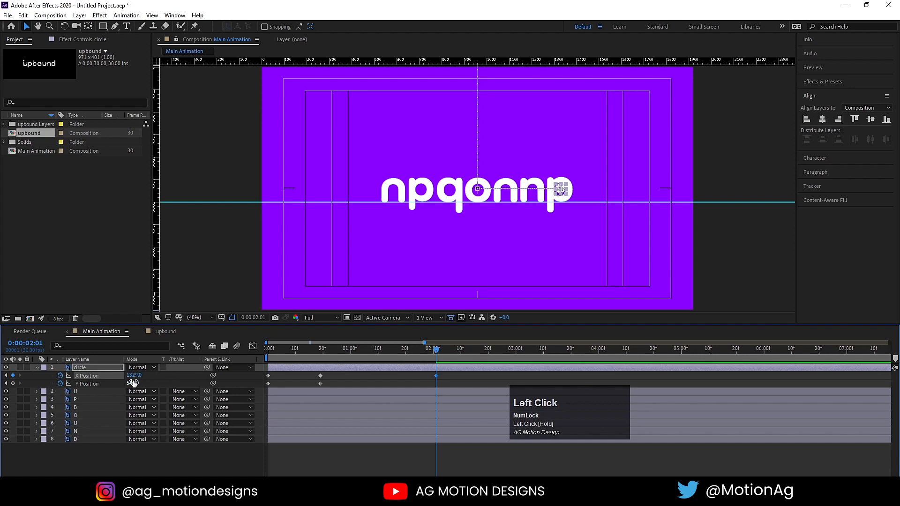
drag(132, 382, 93, 373)
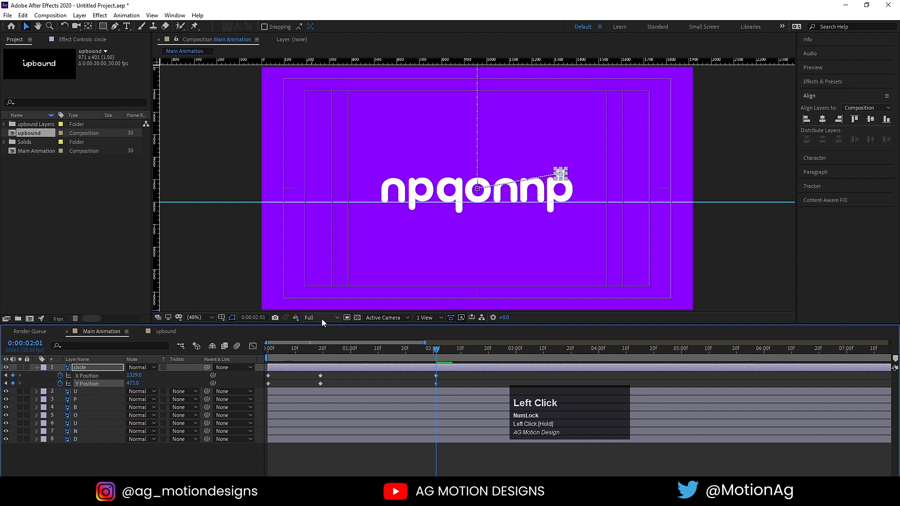
Step: At 0:00:01:09, raise the circle to a Y Position of about 291.1 and preview its travel from the start
click(375, 350)
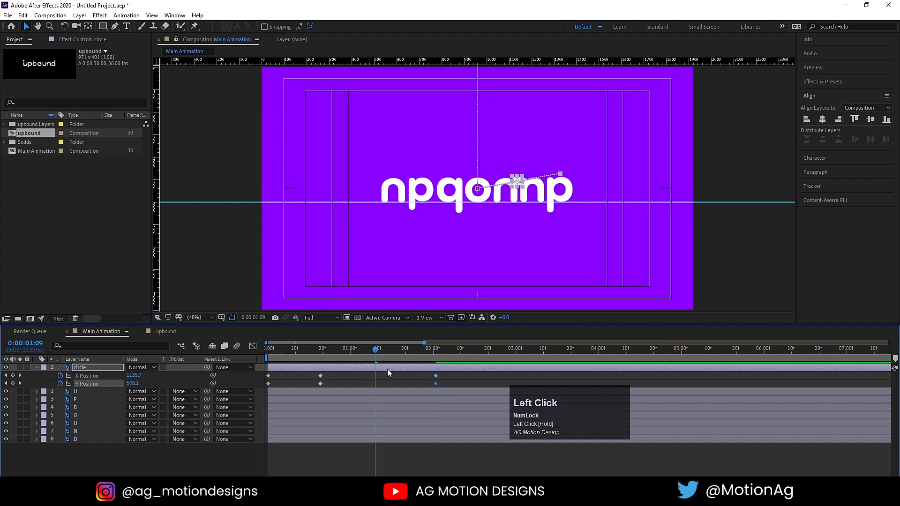
mouse_move(131, 384)
mouse_down()
mouse_move(122, 385)
mouse_move(148, 384)
mouse_move(141, 384)
mouse_up()
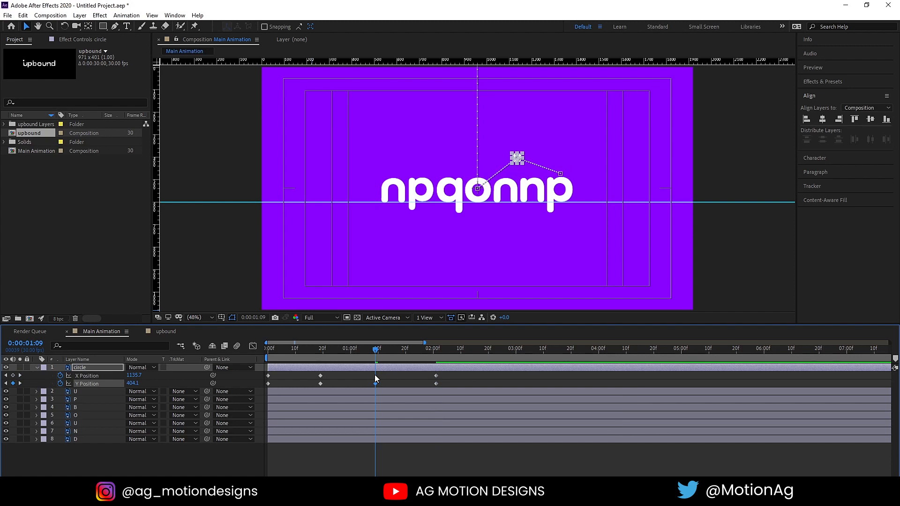
drag(135, 384, 89, 375)
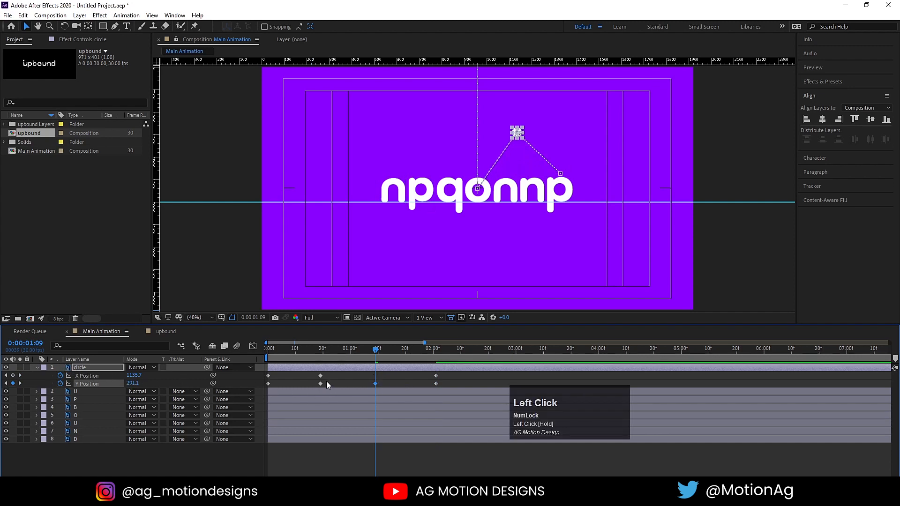
drag(319, 353, 232, 346)
key(space)
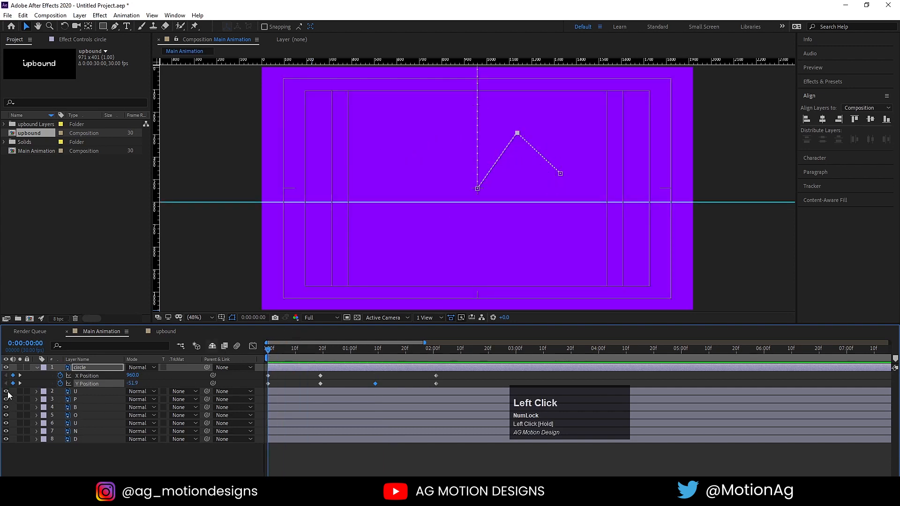
Step: Hide all the letter layers and preview the circle's motion on its own
drag(8, 395, 12, 462)
key(space)
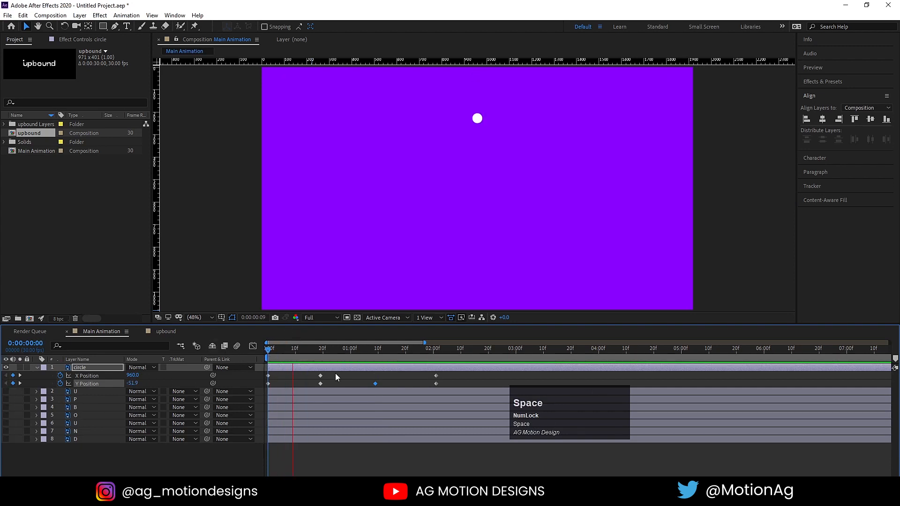
key(space)
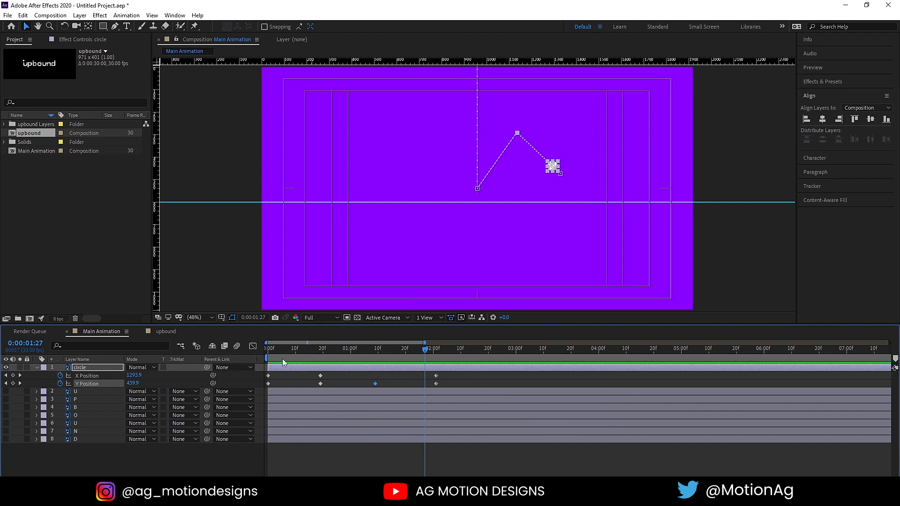
Step: Delete the circle's X Position keyframe at 0:00:00:00
drag(281, 353, 263, 357)
click(275, 378)
click(269, 376)
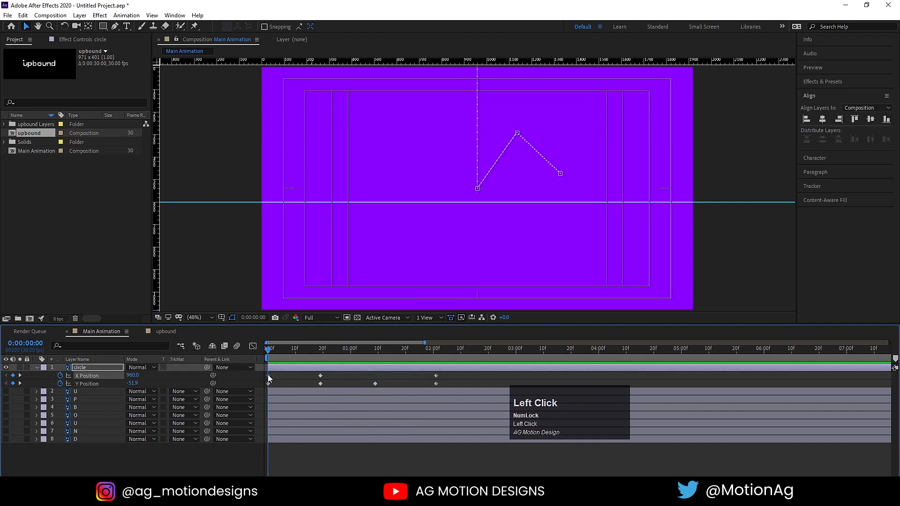
drag(268, 375, 274, 375)
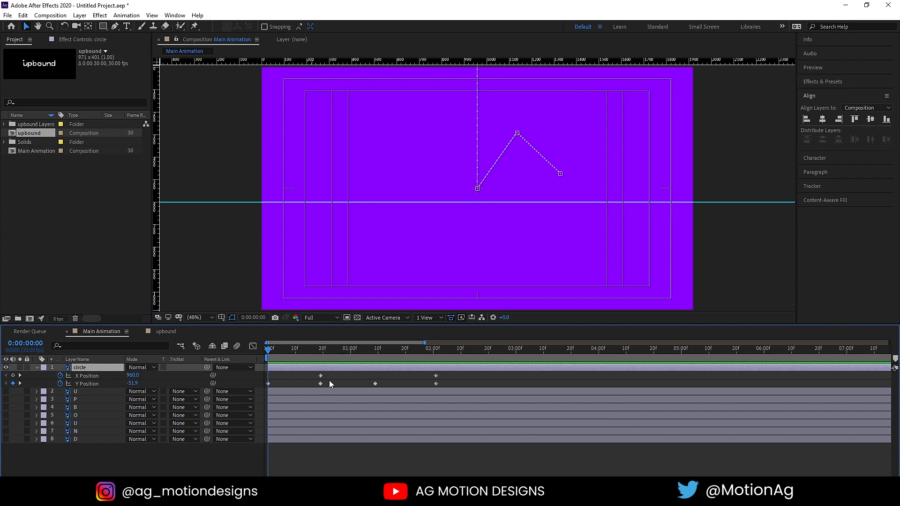
Step: Easy Ease the circle's Y Position keyframes and reshape their speed graph for fast landings, a fast bounce-off and a slow apex
click(91, 383)
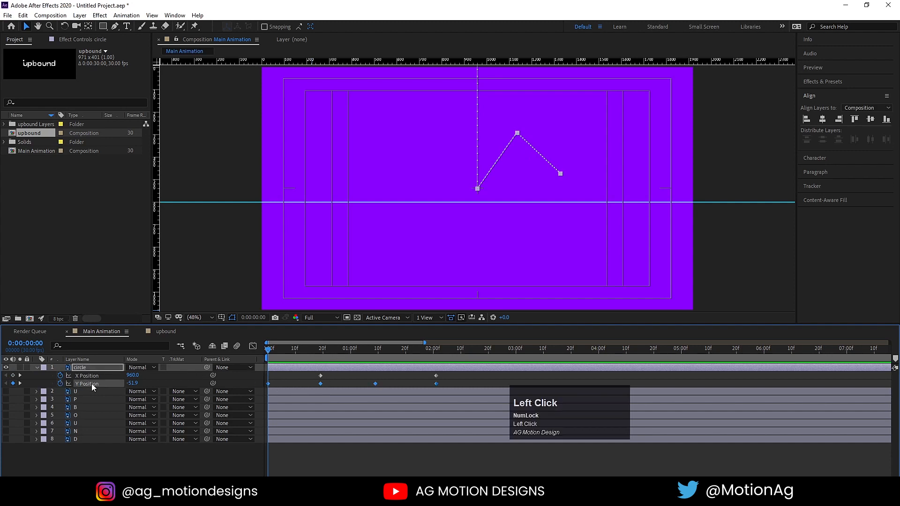
key(F9)
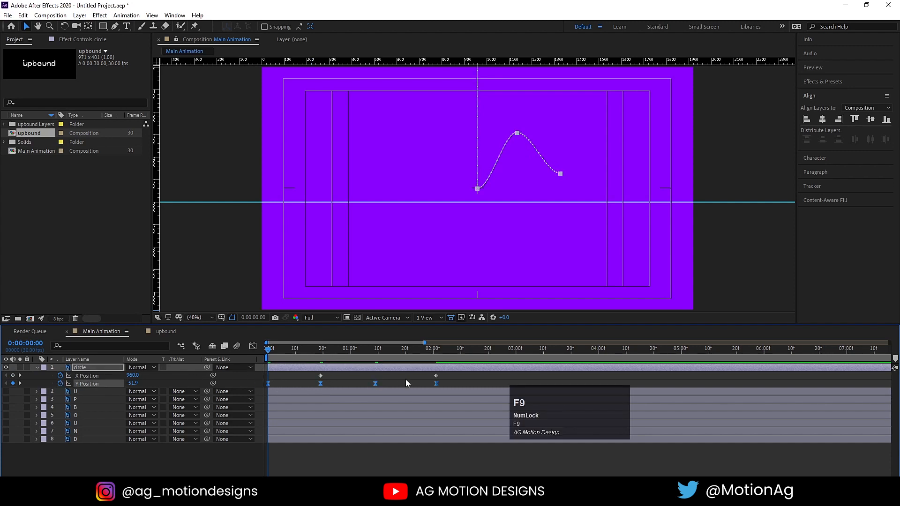
click(254, 346)
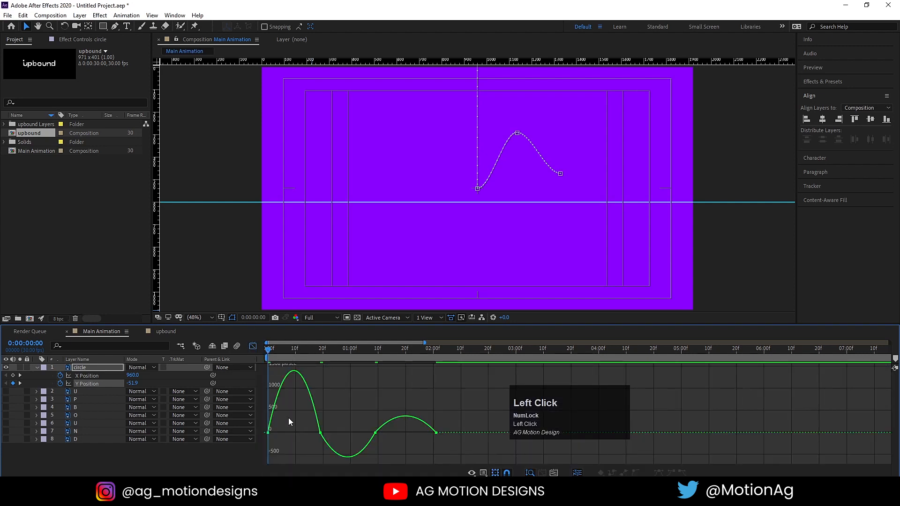
drag(289, 416, 431, 432)
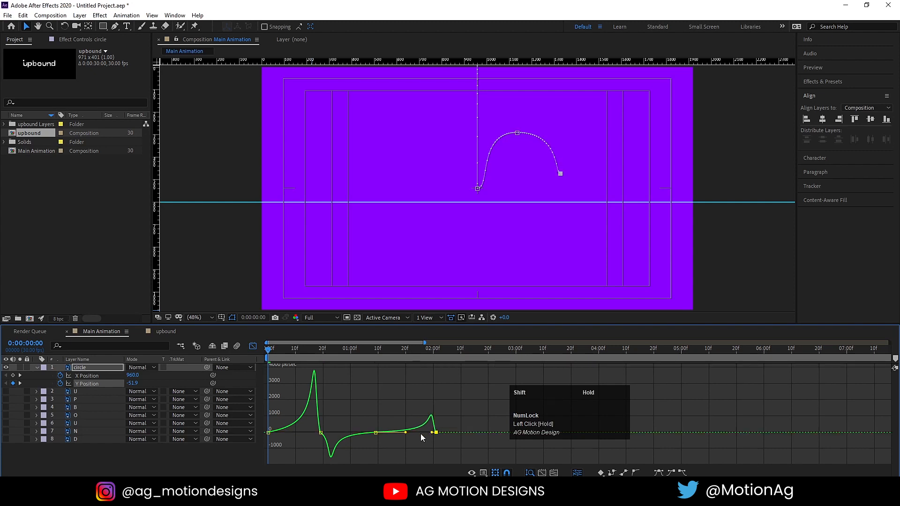
click(320, 432)
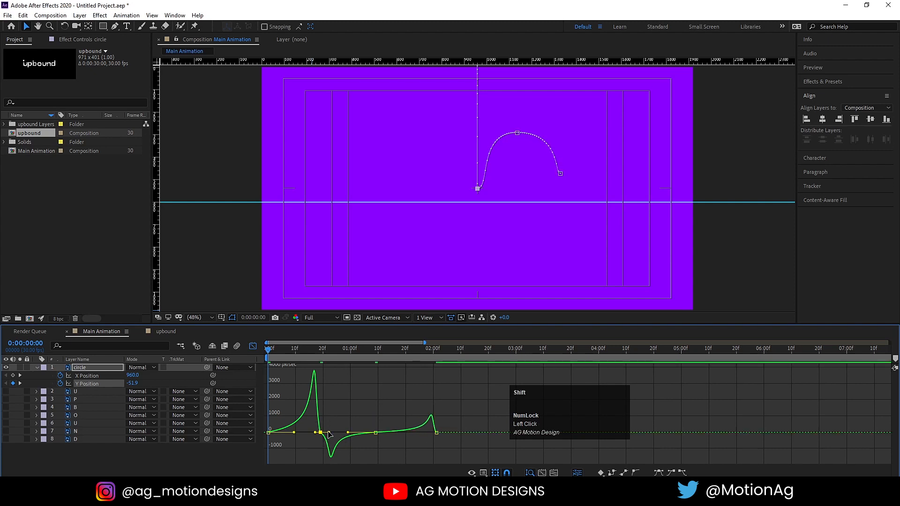
drag(329, 434, 301, 413)
click(254, 348)
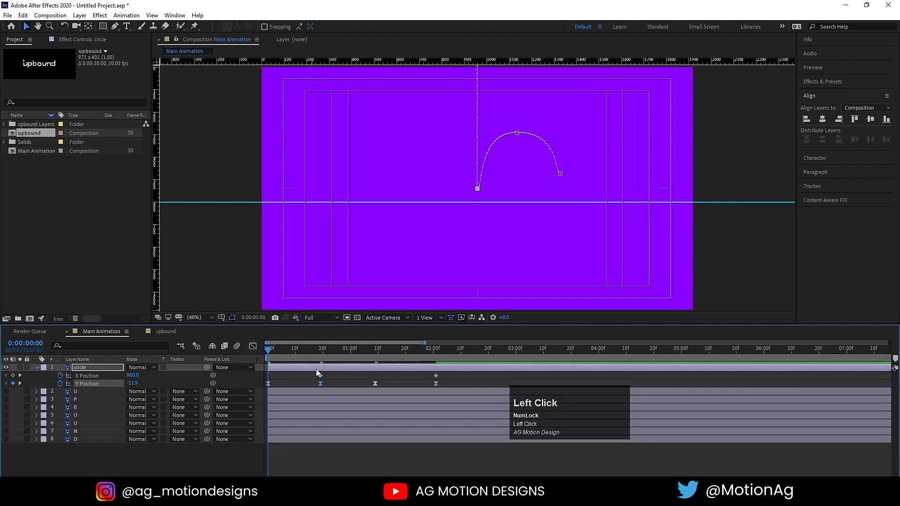
Step: Play the circle's drop and bounce from the start to check the eased motion
key(space)
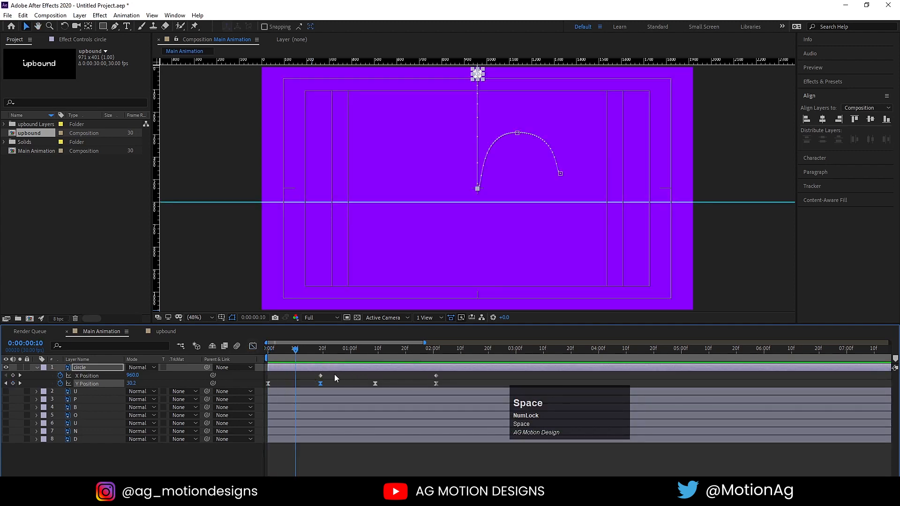
click(325, 376)
click(459, 378)
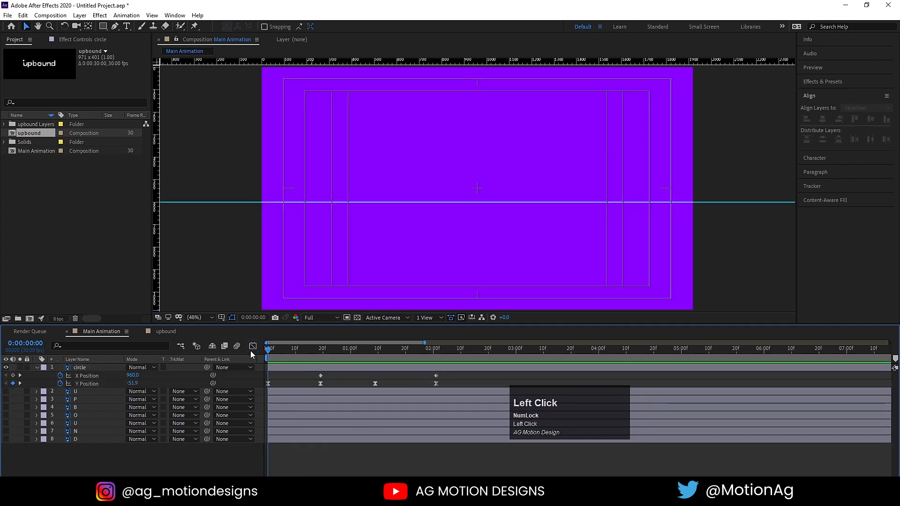
key(space)
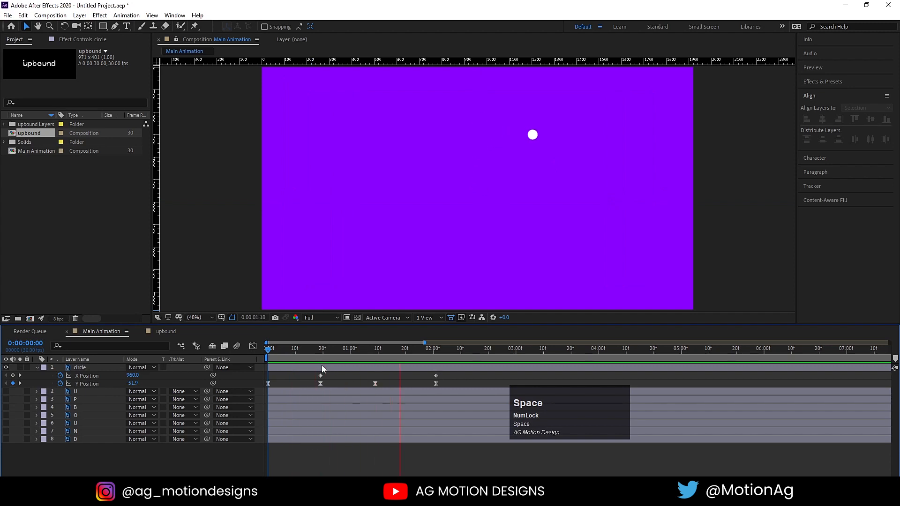
key(space)
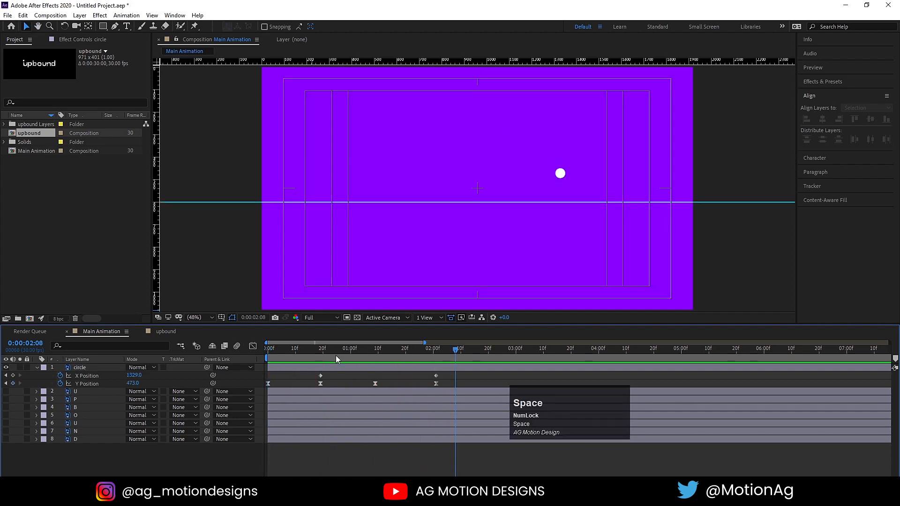
click(269, 350)
key(space)
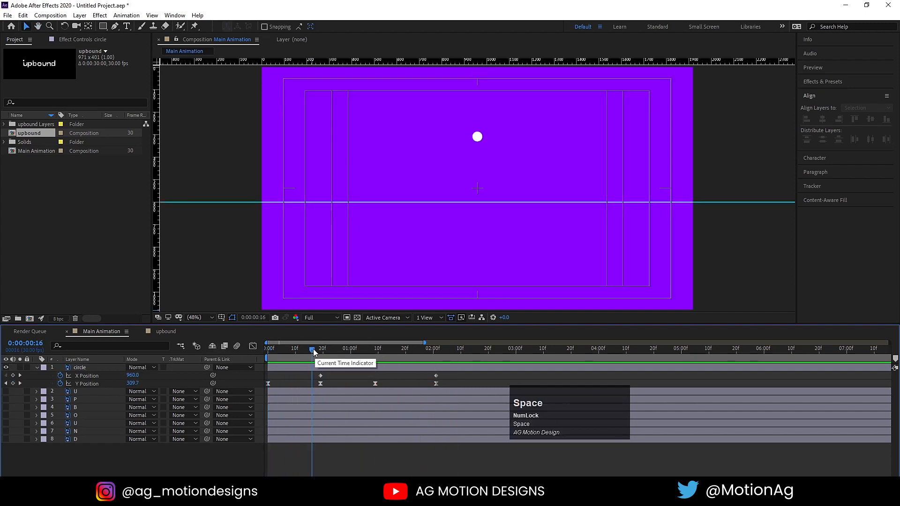
Step: Show all seven letter layers and move their start to 0:00:00:19, when the circle reaches the centre
drag(312, 349, 322, 348)
click(64, 392)
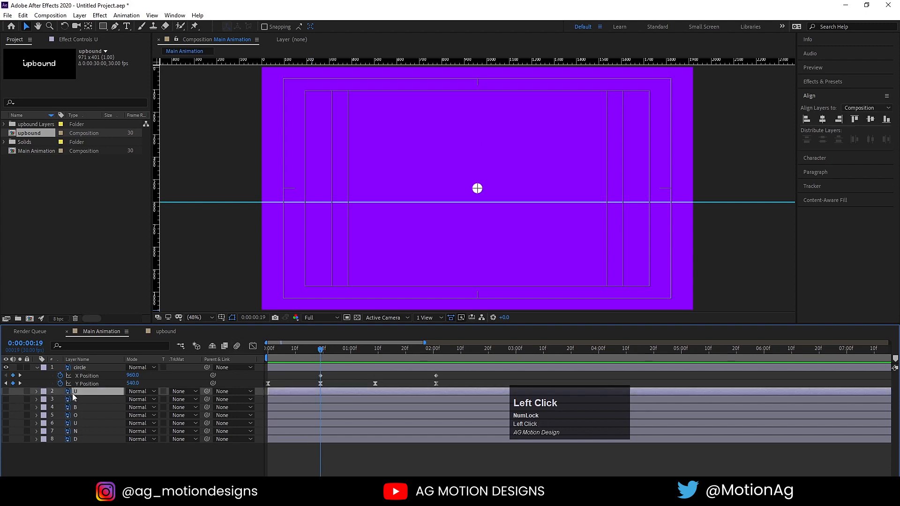
shift+click(82, 437)
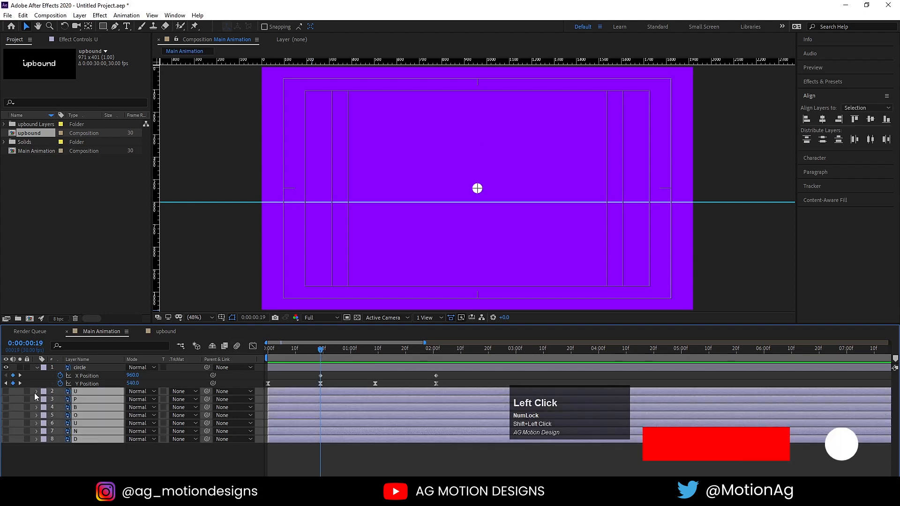
click(5, 392)
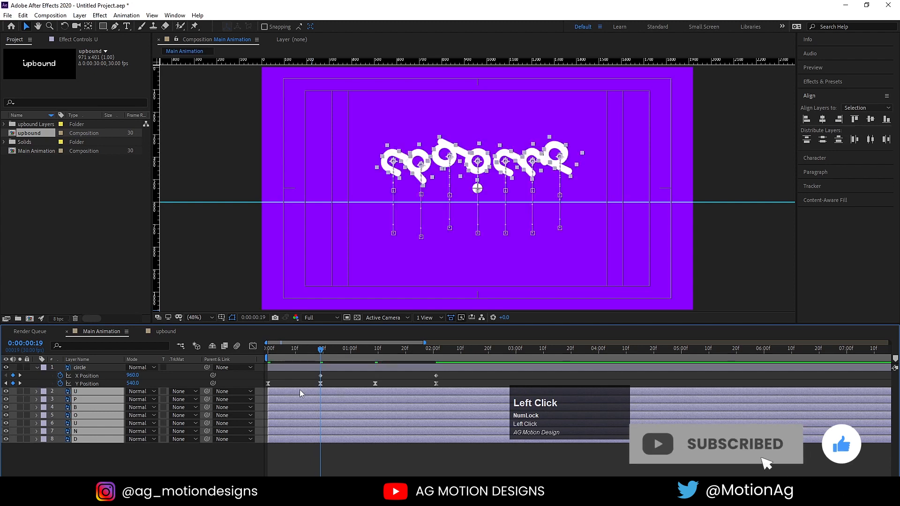
key(bracketleft)
click(347, 464)
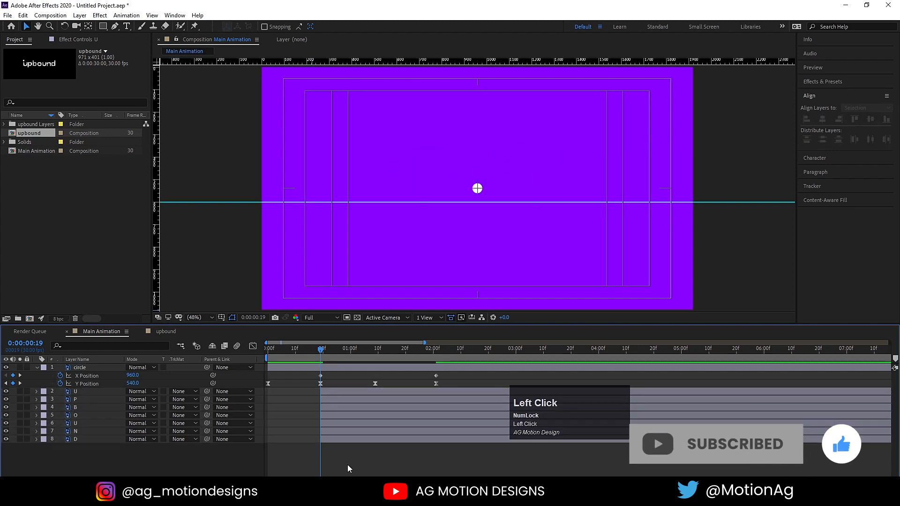
Step: Reveal the keyframes of all layers and start the P layer one frame after the first U, at 0:00:00:20
key(u)
scroll(340, 417, down, 5)
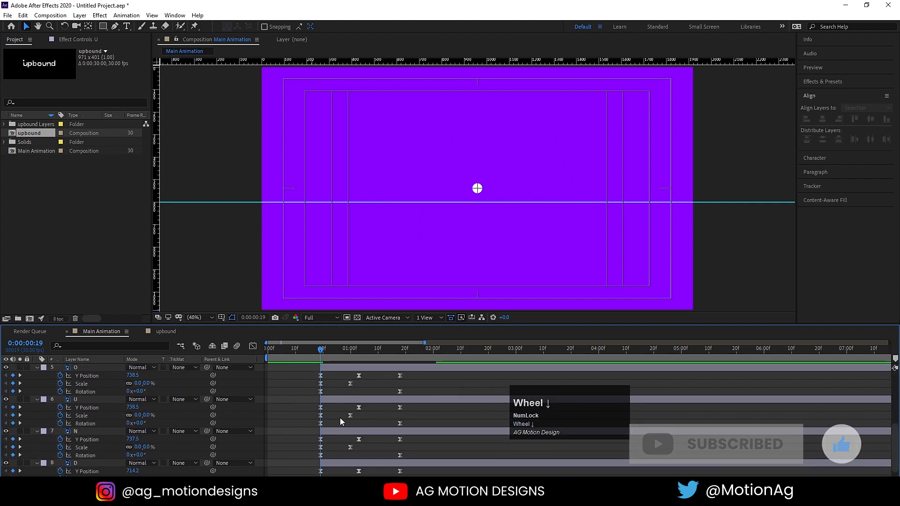
key(Page_Down)
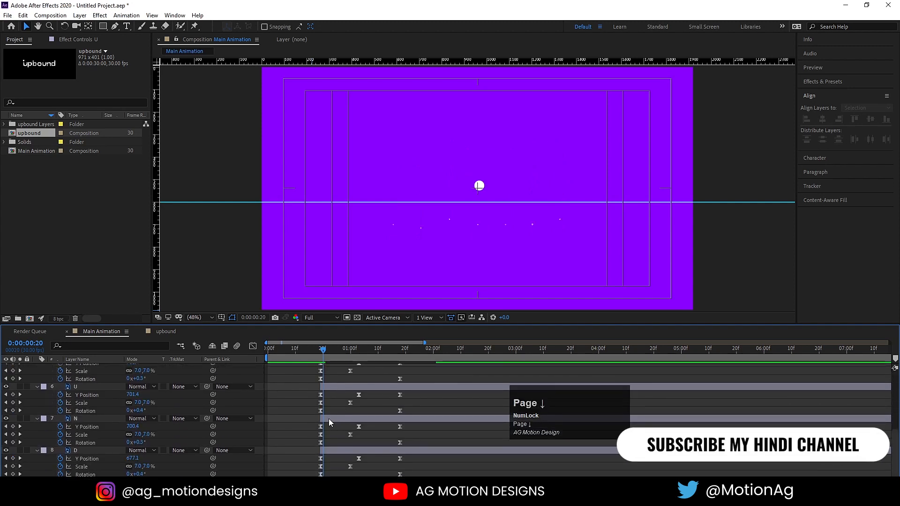
click(328, 418)
scroll(329, 418, up, 5)
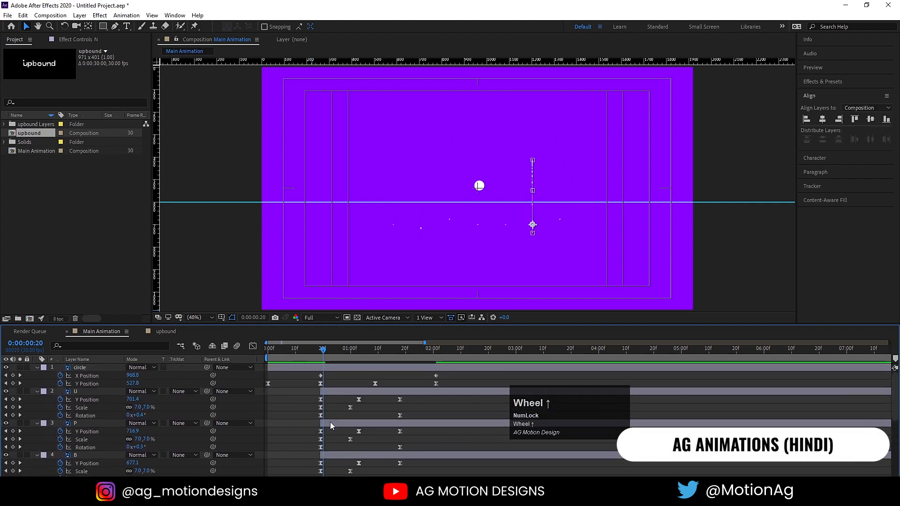
click(329, 421)
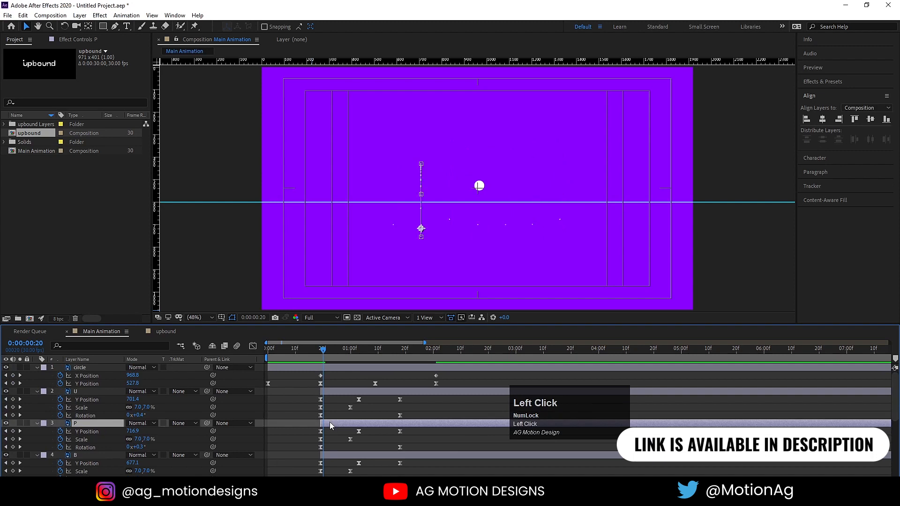
key(bracketleft)
Step: Stagger the next two letters by one frame each, starting B at 0:00:00:21 and O at 0:00:00:22
key(Page_Down)
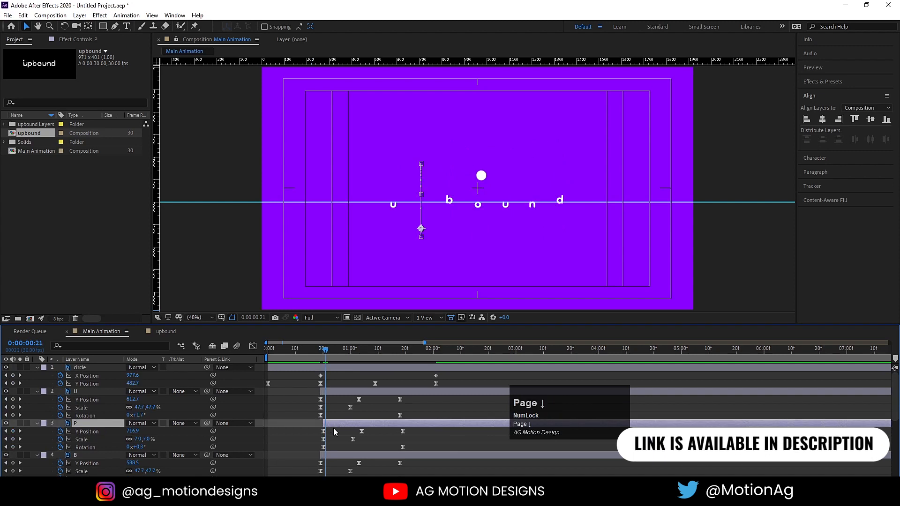
click(333, 454)
key(bracketleft)
key(Page_Down)
scroll(336, 454, down, 5)
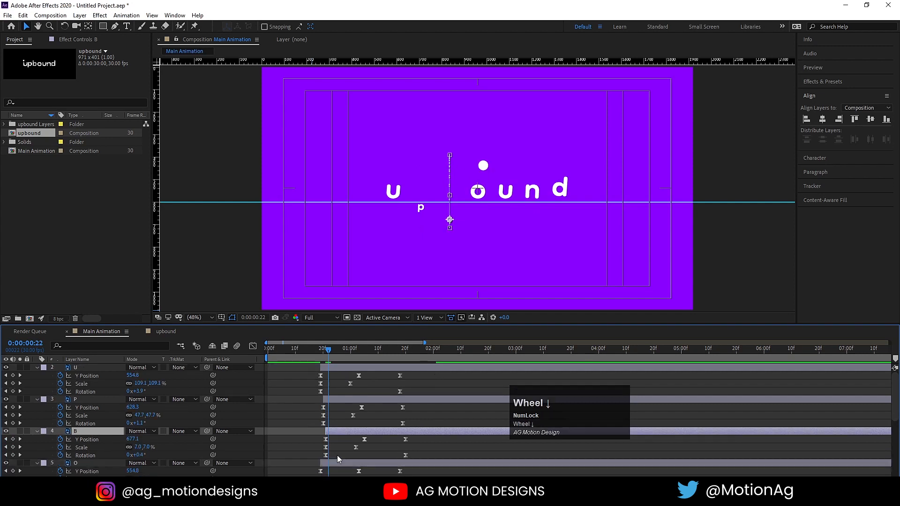
click(328, 415)
key(bracketleft)
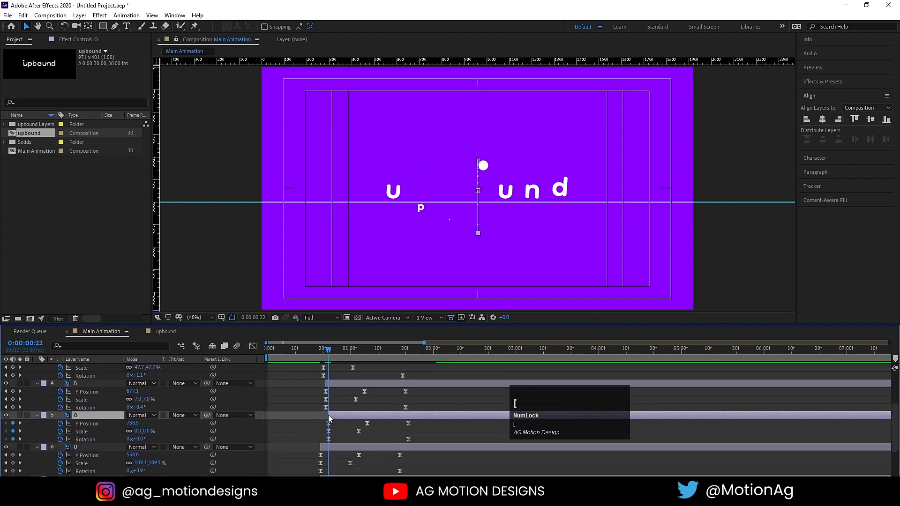
Step: Stagger the last three letters by one frame each, starting U at 0:00:00:23, N at 0:00:00:24 and D at 0:00:00:25
key(Page_Down)
click(336, 448)
key(bracketleft)
key(Page_Down)
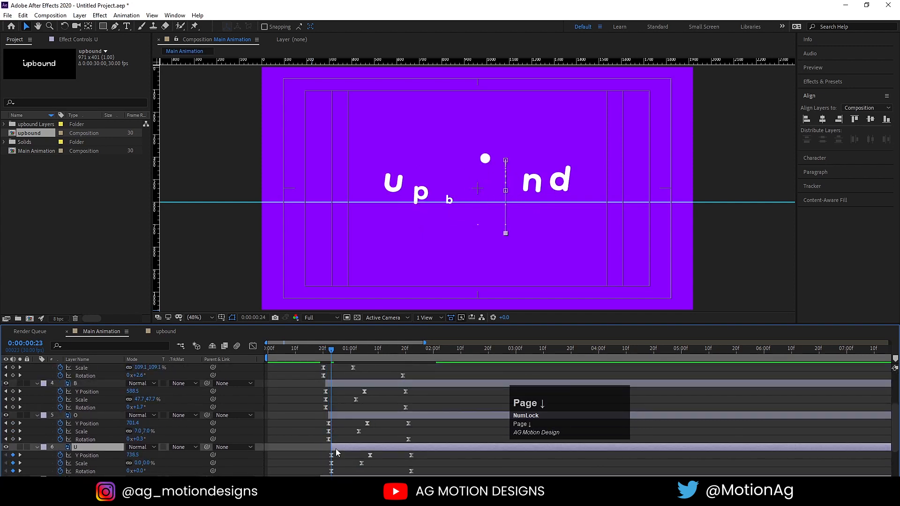
scroll(339, 457, down, 3)
click(332, 429)
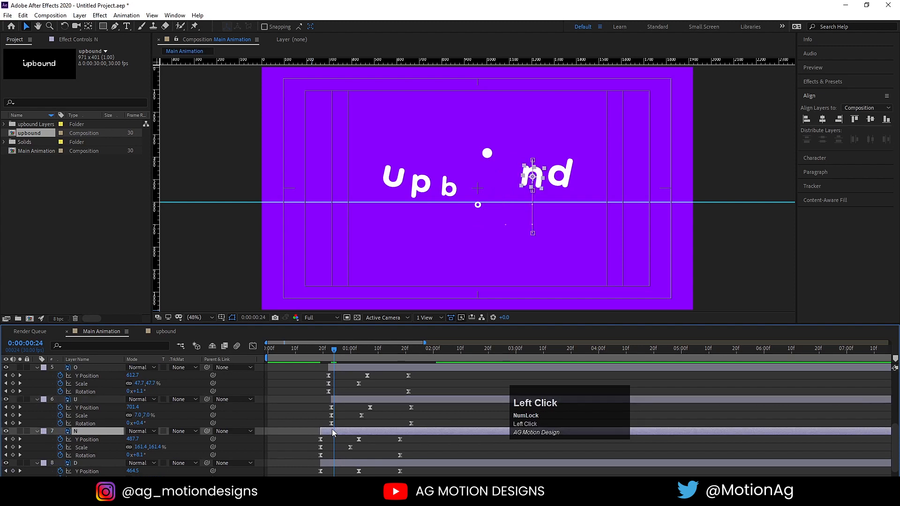
key(bracketleft)
key(Page_Down)
scroll(337, 445, down, 1)
click(336, 450)
key(bracketleft)
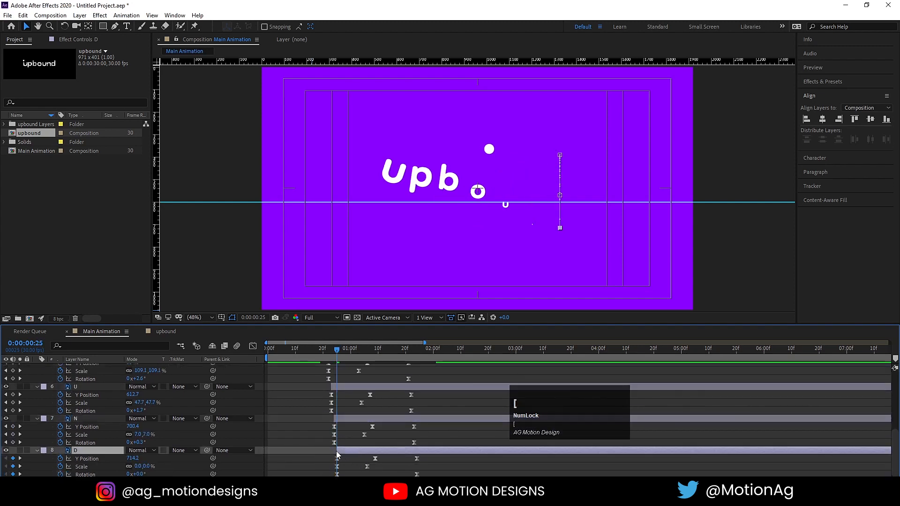
Step: Preview the staggered letters together with the circle and inspect the frame at 0:00:01:09
key(space)
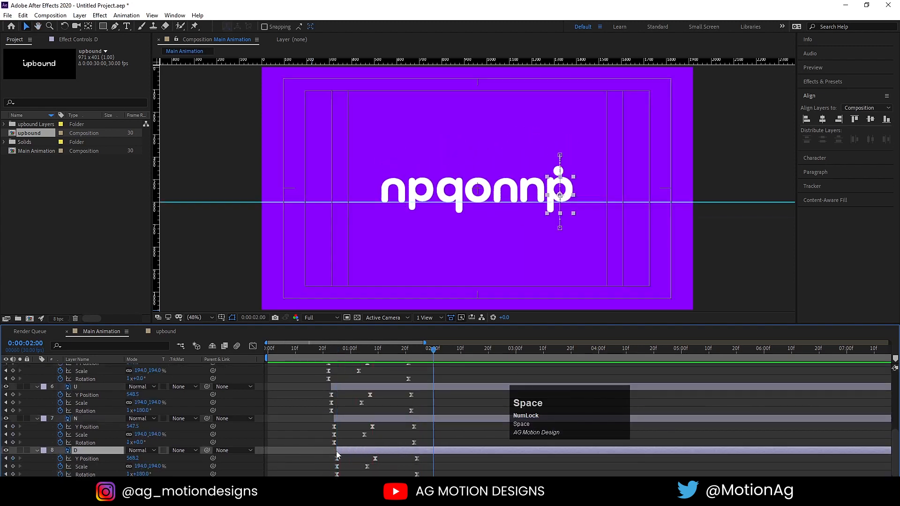
scroll(384, 438, up, 5)
click(375, 349)
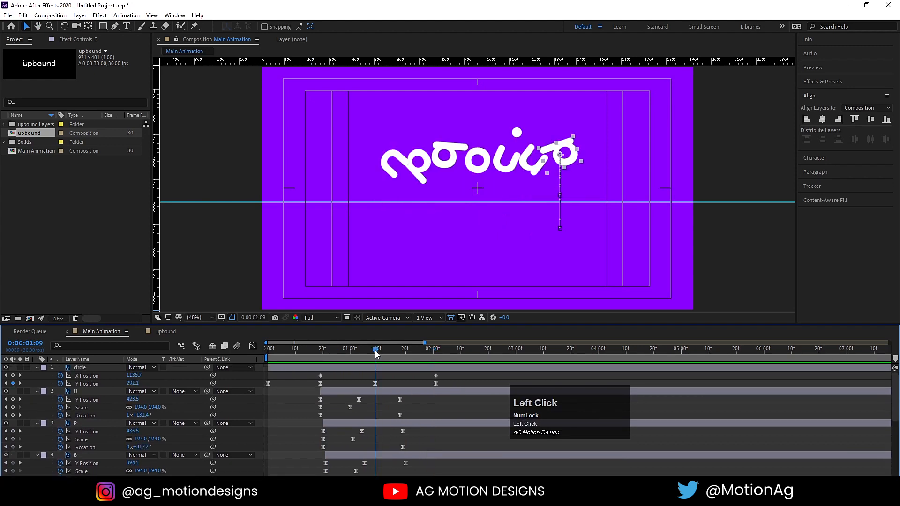
Step: Reveal only the circle layer's keyframes, raise its first bounce peak by lowering Y Position at 0:00:01:09, and preview the motion
click(384, 373)
key(u)
click(378, 368)
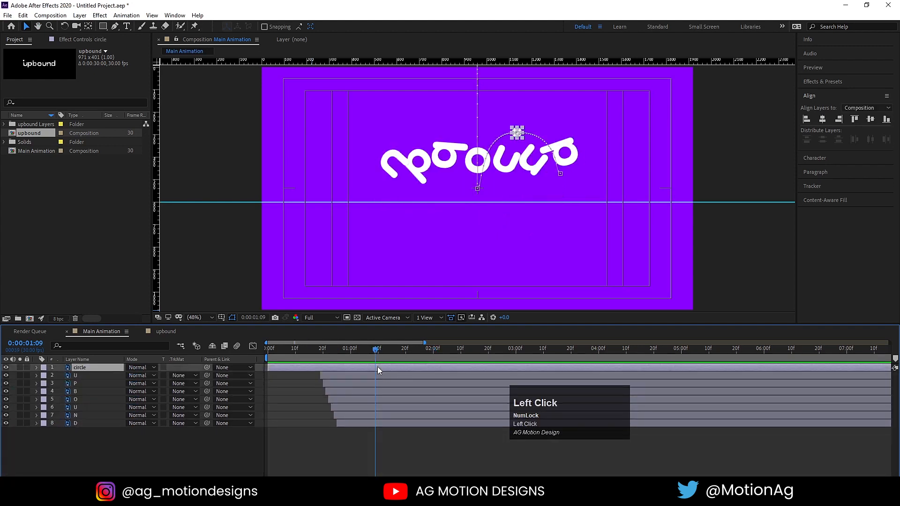
key(u)
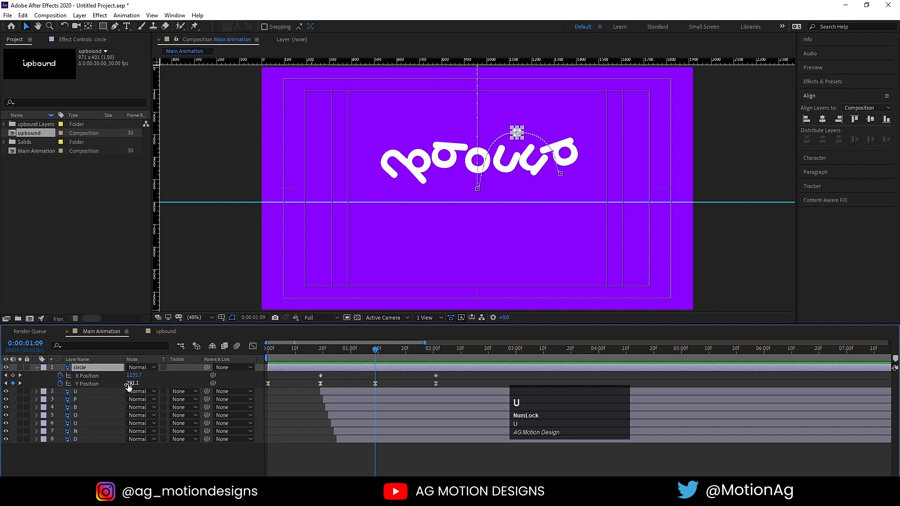
drag(129, 384, 69, 374)
drag(131, 383, 99, 383)
click(310, 350)
key(space)
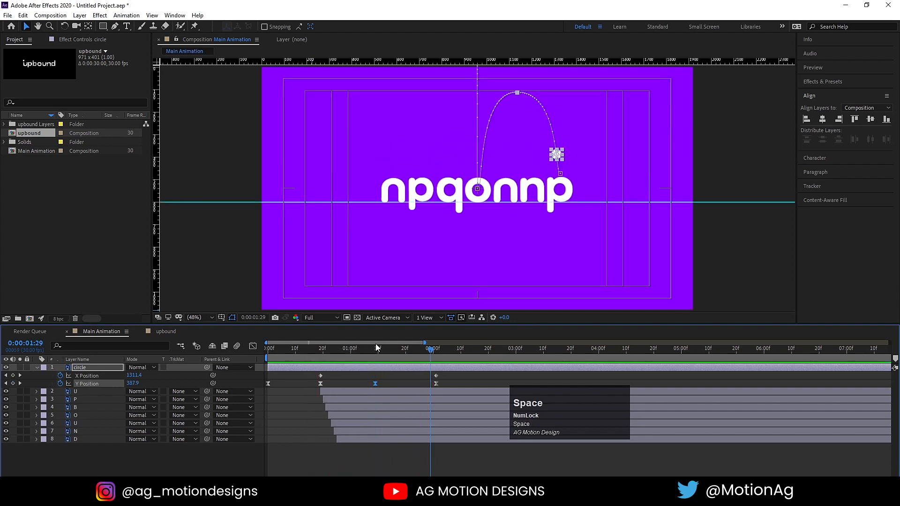
Step: At 0:00:02:01, select the letter layers D, B and both U's and set their label colour to Cyan
click(432, 351)
drag(433, 354, 436, 352)
click(563, 196)
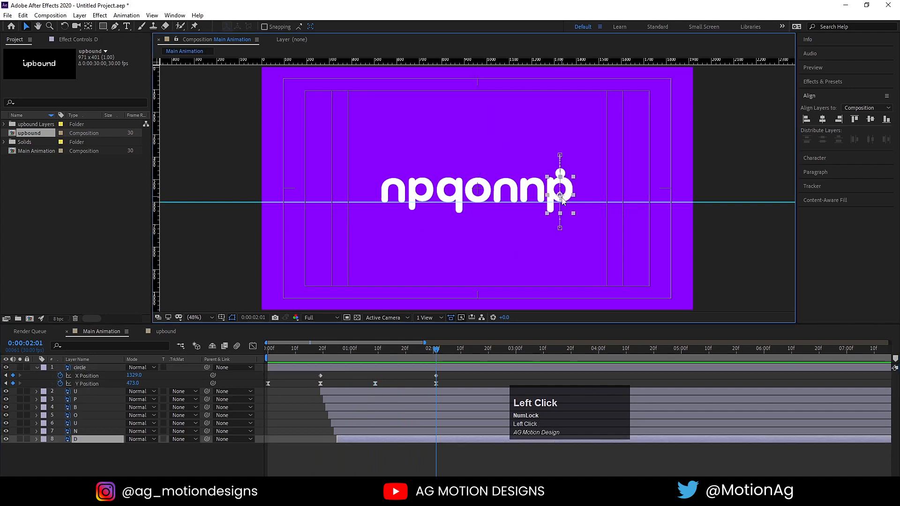
shift+click(503, 190)
shift+click(441, 192)
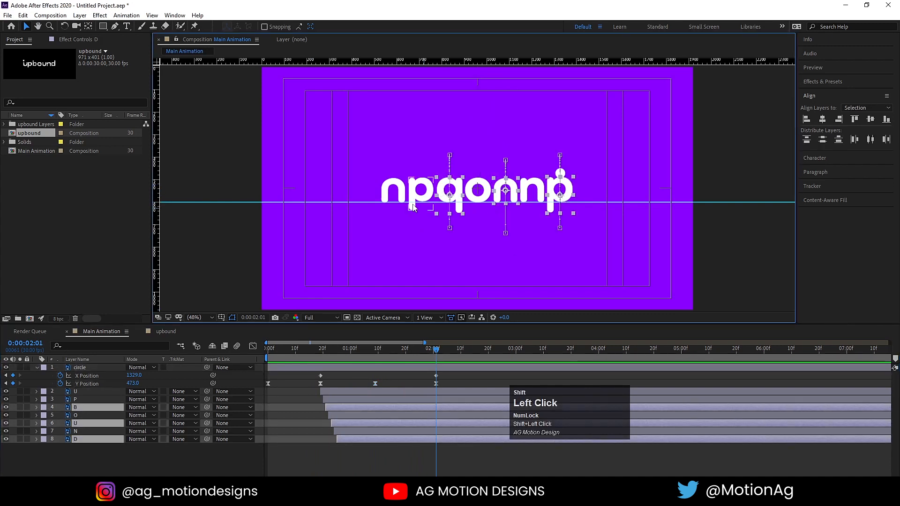
shift+click(400, 193)
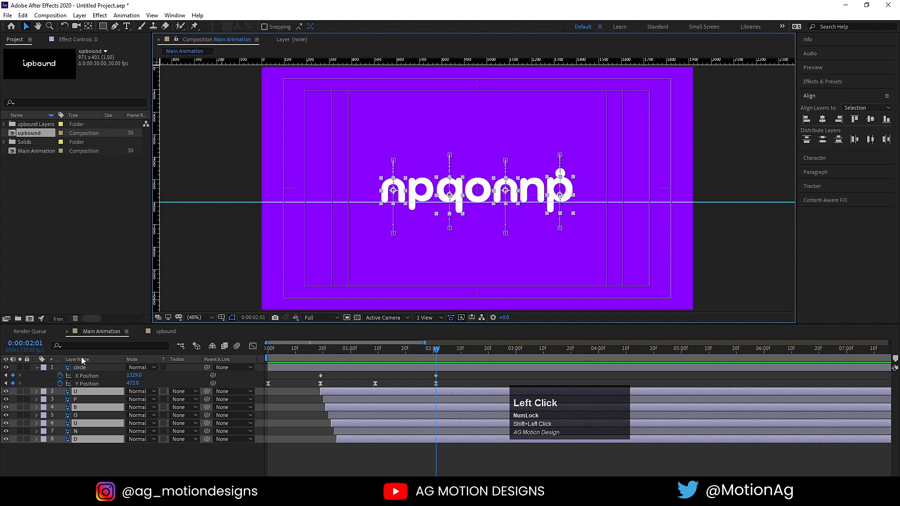
click(44, 392)
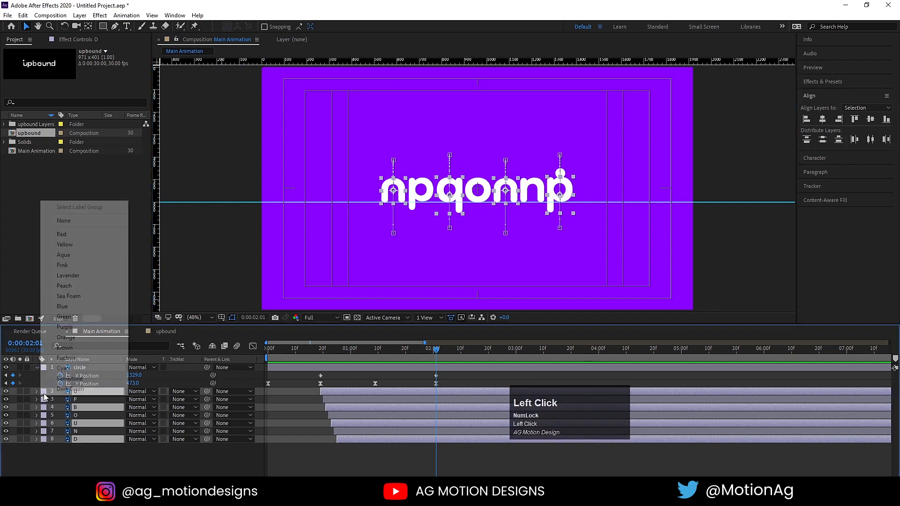
click(60, 368)
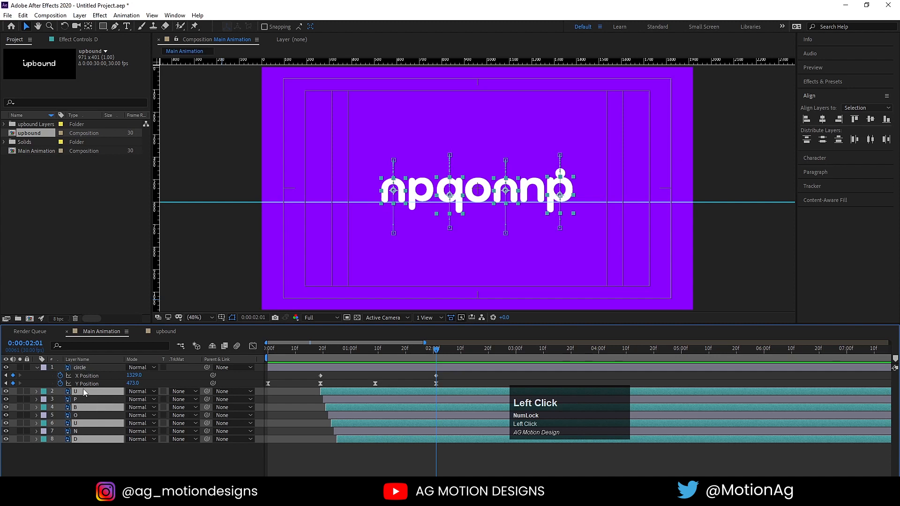
click(102, 461)
click(88, 441)
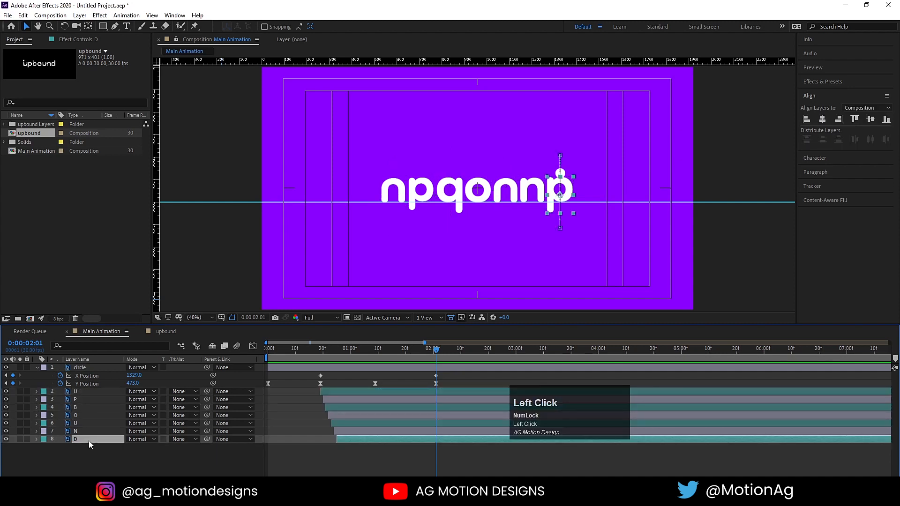
Step: Keyframe the circle's X Position to 1082 at 0:00:02:27, 839 at 0:00:03:21 and 585 at 0:00:04:16
click(559, 175)
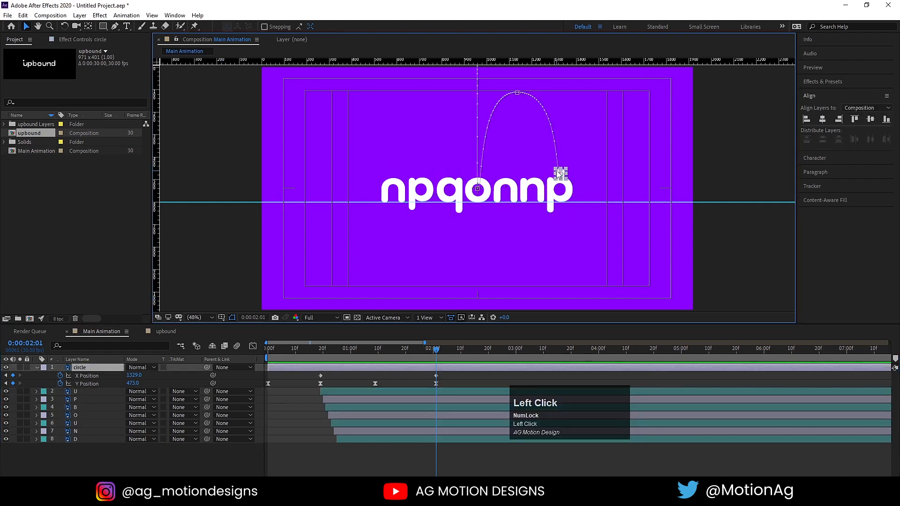
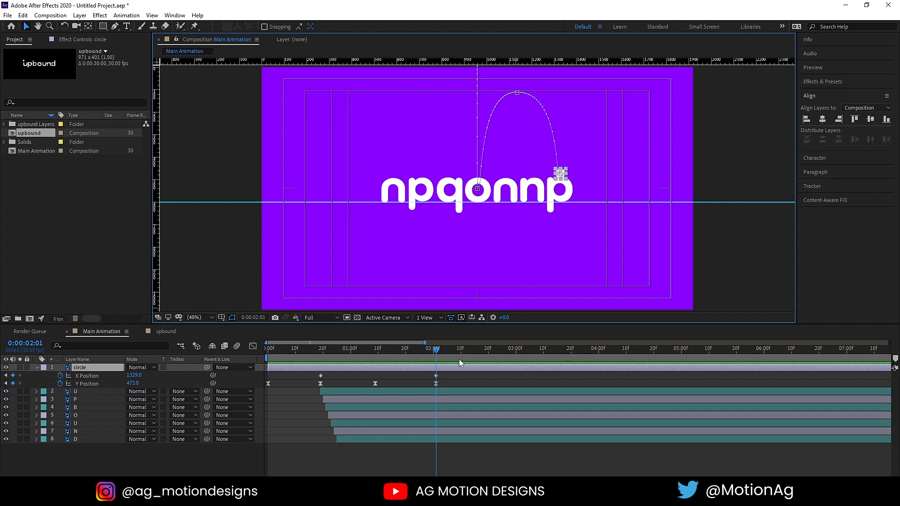
drag(436, 355, 508, 361)
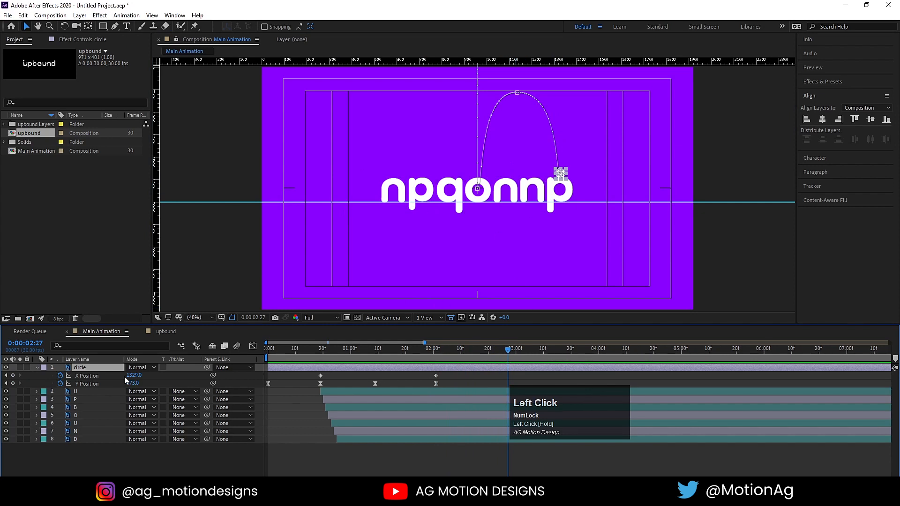
drag(127, 375, 97, 373)
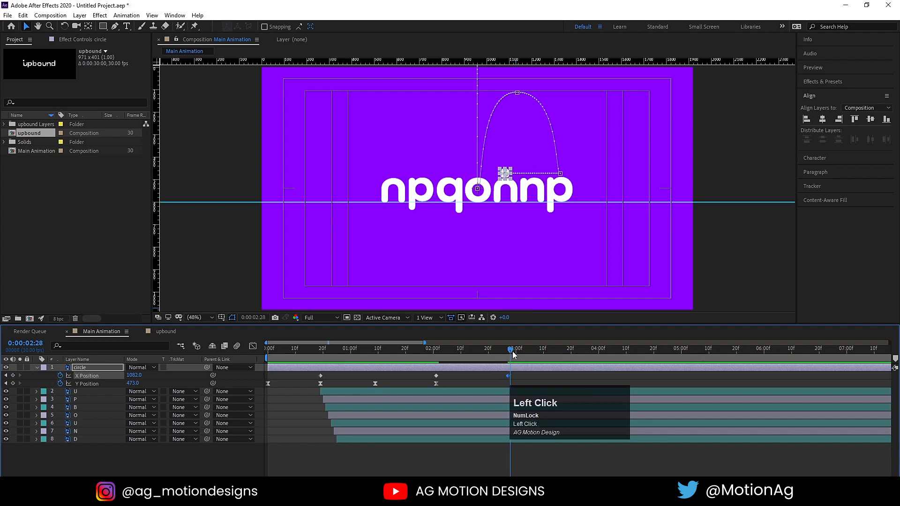
drag(512, 351, 575, 353)
mouse_move(136, 375)
mouse_down()
mouse_move(52, 374)
mouse_move(129, 375)
mouse_up()
click(605, 349)
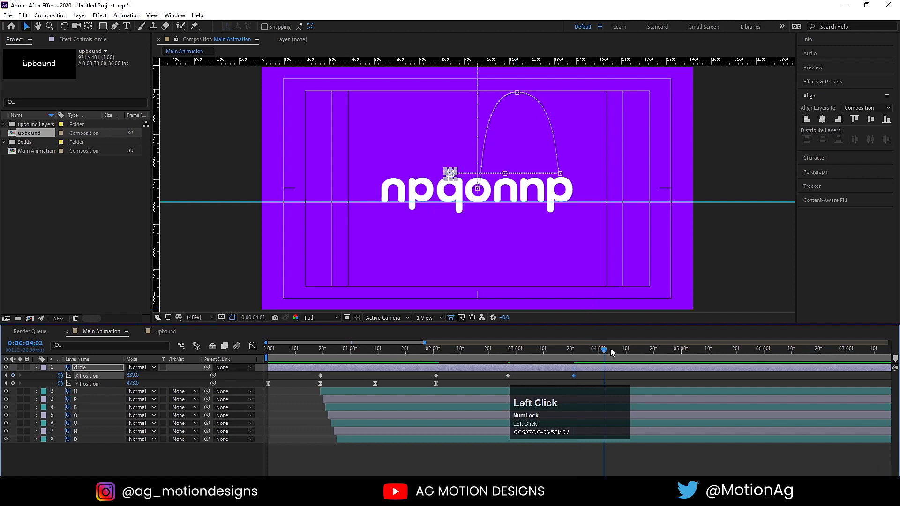
drag(611, 348, 642, 345)
drag(129, 375, 104, 374)
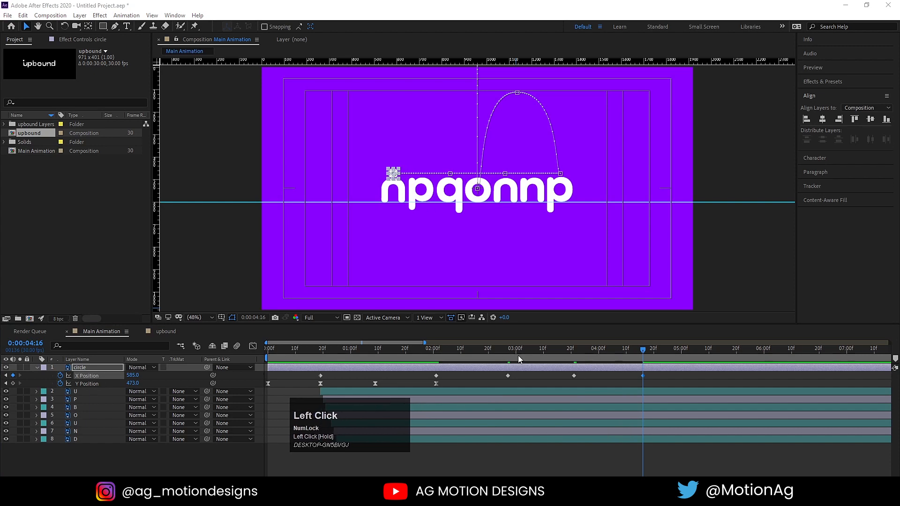
Step: Add landing keyframes to the circle's Y Position at 0:00:02:27, 0:00:03:21 and 0:00:04:16, keeping the value 473
drag(510, 354, 507, 353)
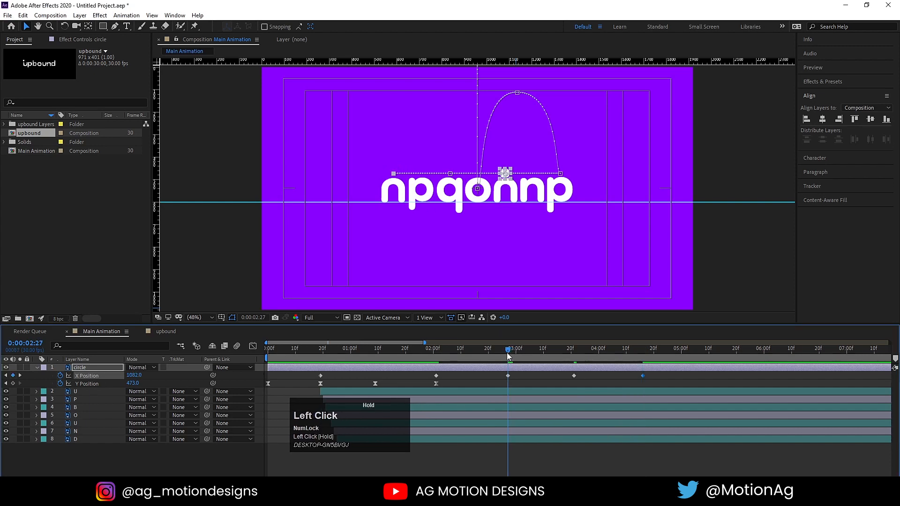
click(13, 383)
key(k)
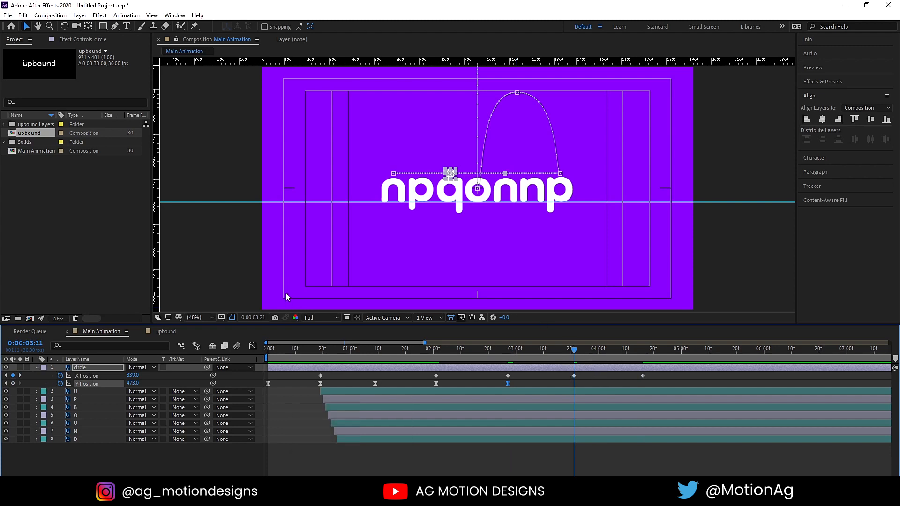
click(12, 383)
key(k)
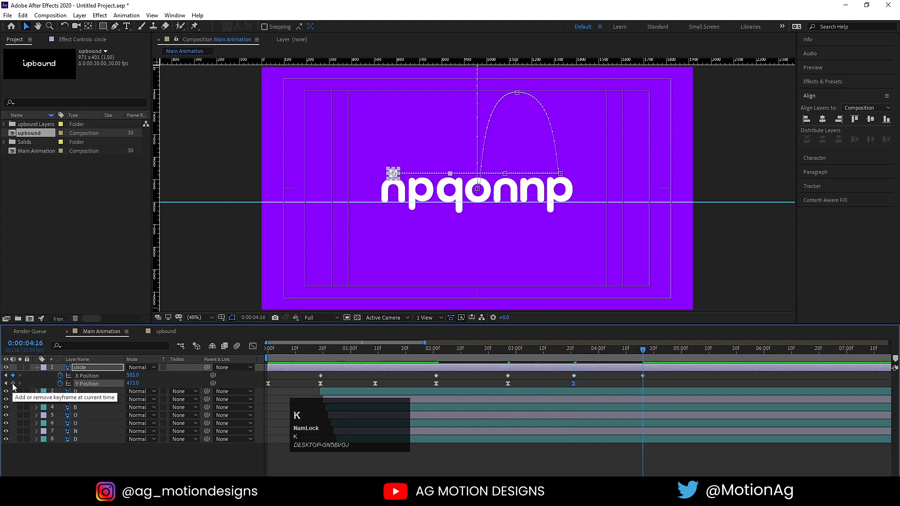
click(13, 384)
Step: Keyframe the circle's Y Position to 289 at 0:00:02:14 as the peak of the second bounce
click(471, 350)
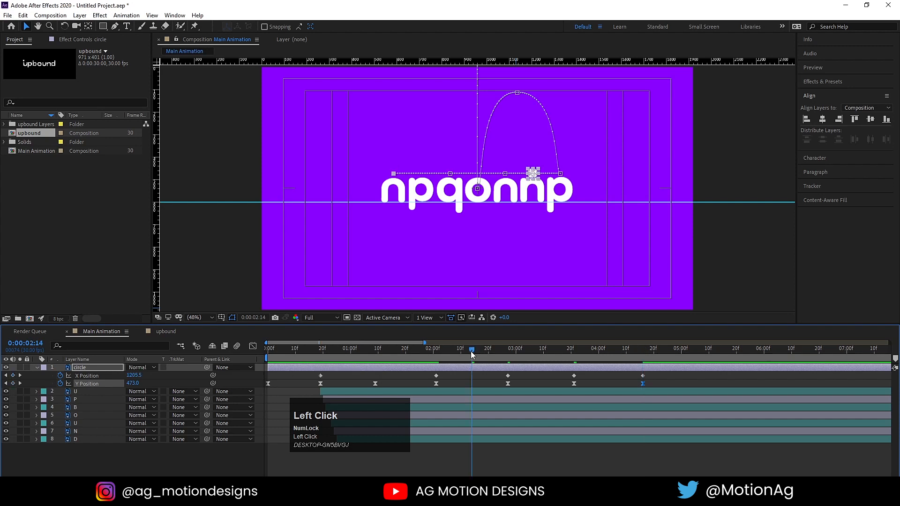
drag(133, 383, 45, 366)
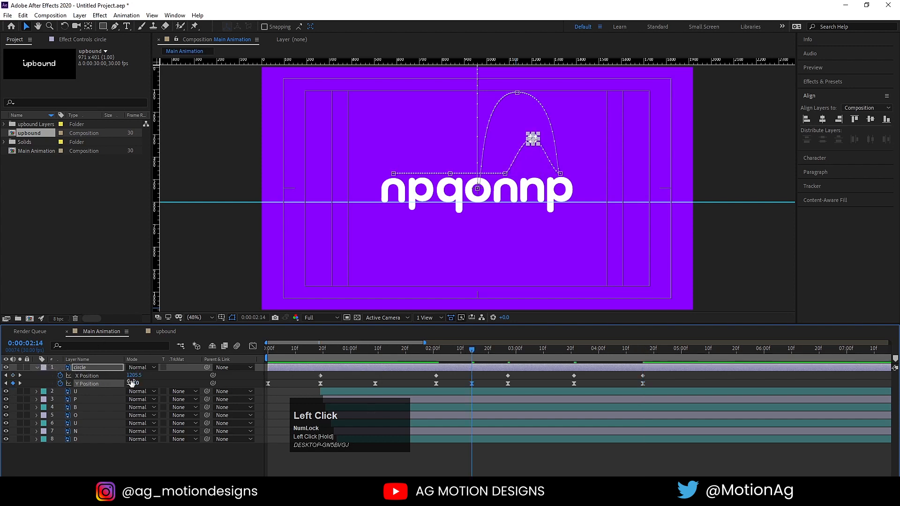
drag(132, 383, 119, 382)
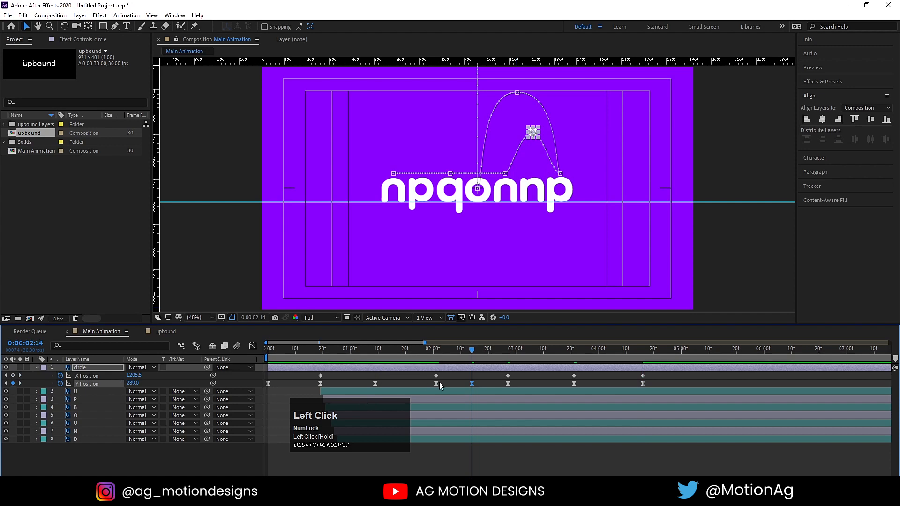
Step: Copy the circle's Y Position keyframe at 0:00:02:14 and paste it at 0:00:03:09 and 0:00:04:04
click(479, 386)
click(472, 384)
key(ctrl+c)
click(542, 350)
key(ctrl+v)
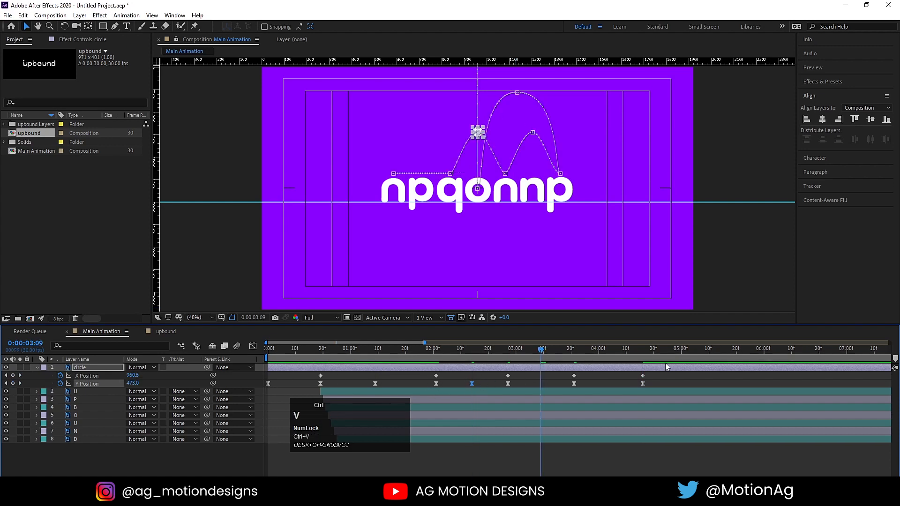
click(609, 354)
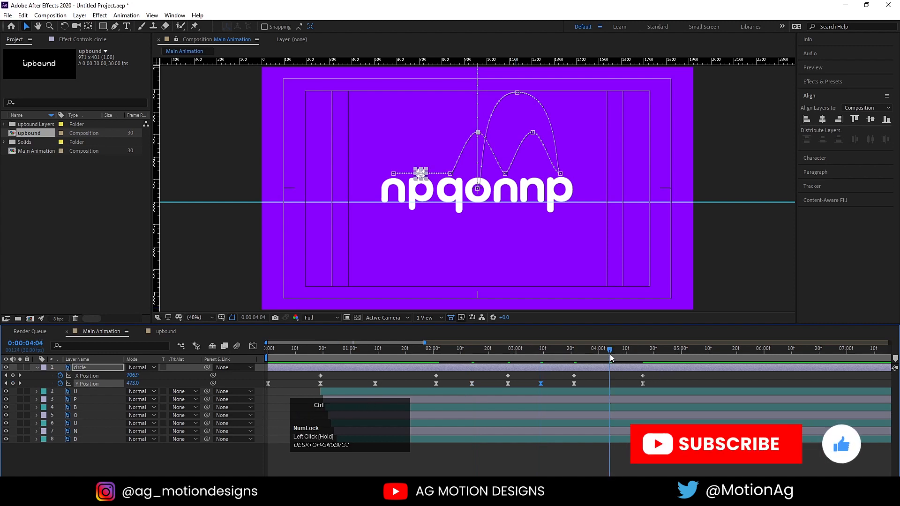
key(ctrl+v)
Step: Reshape the speed curves of the circle's Y Position keyframes from 0:00:02:01 onward in the Graph Editor for snappier landings
drag(427, 383, 659, 408)
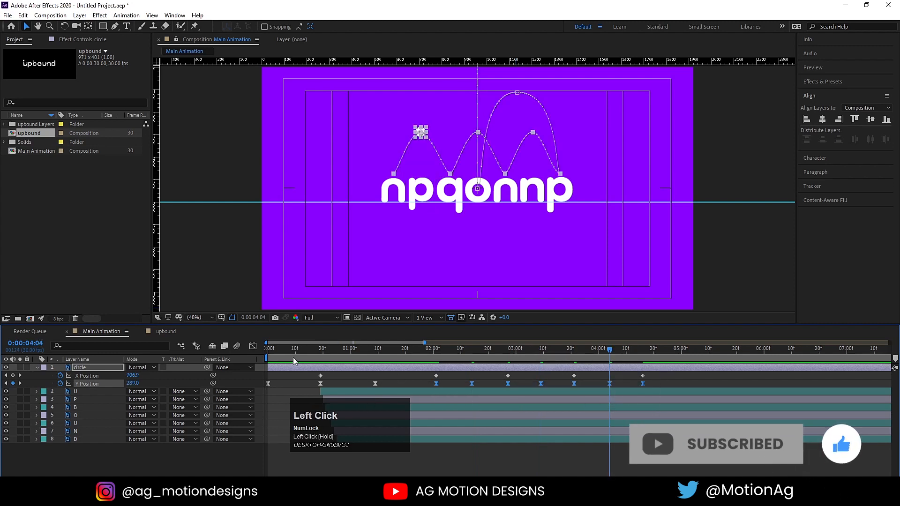
click(253, 346)
drag(464, 409, 638, 361)
key(space)
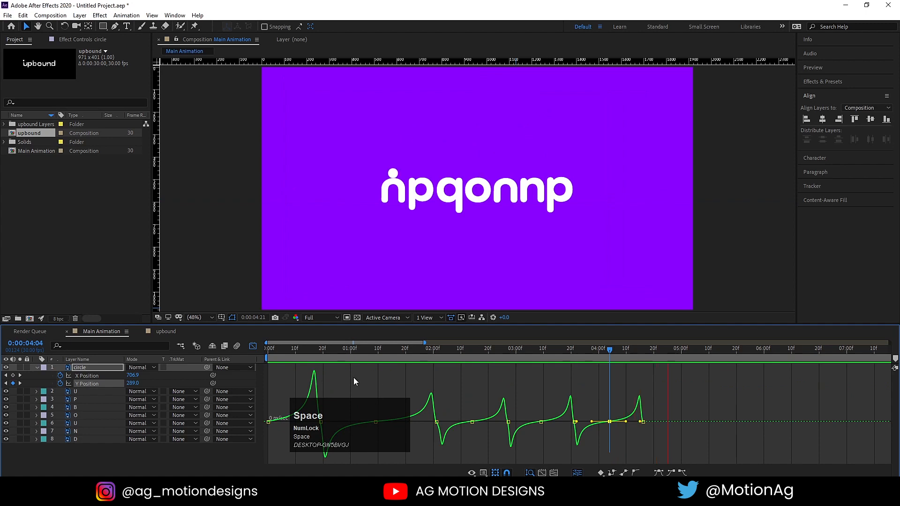
key(Num_Lock)
click(253, 346)
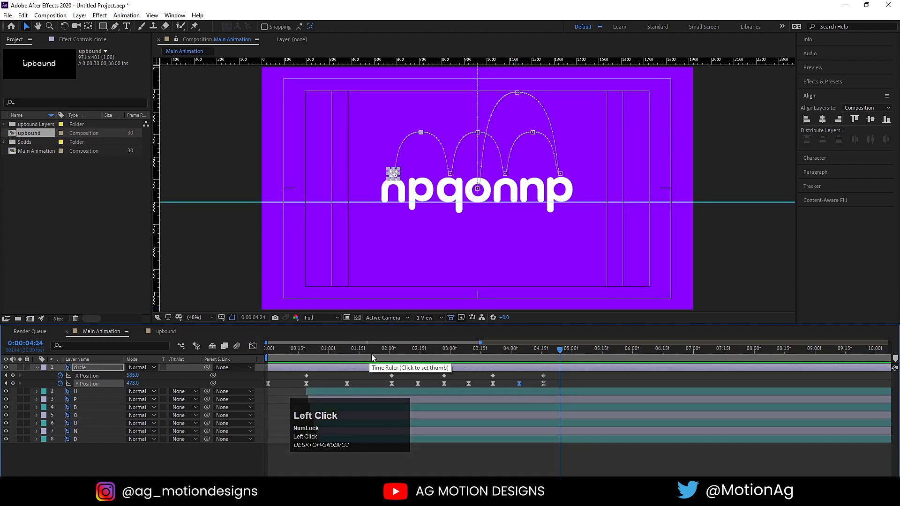
Step: Preview the circle's bounces across the letters from 0:00:01:22
click(373, 357)
key(space)
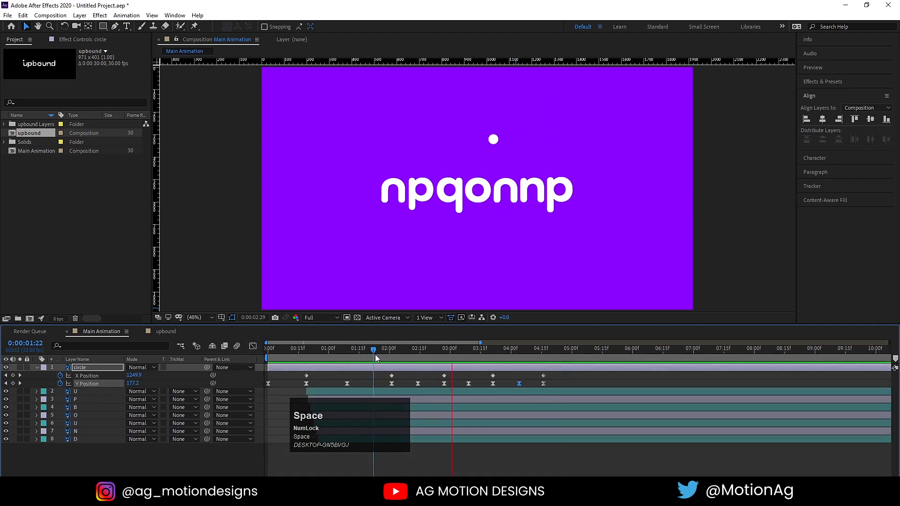
key(space)
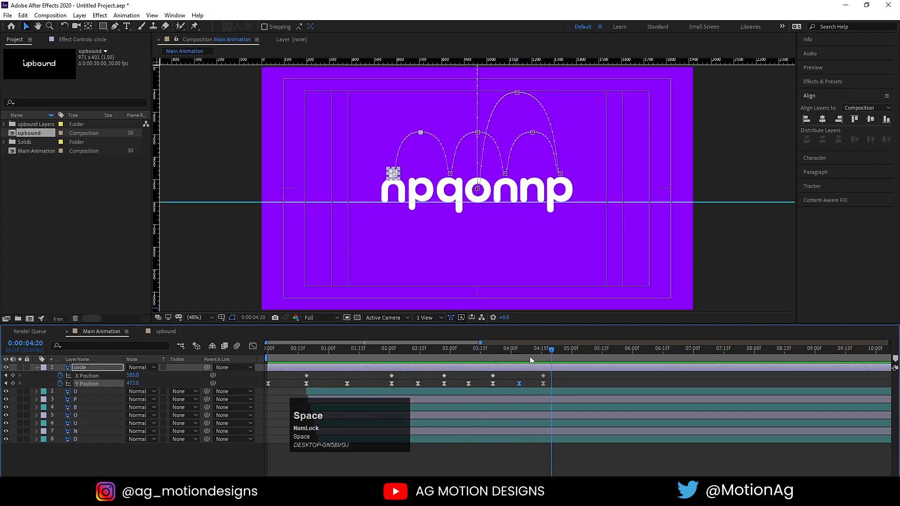
Step: Reveal letter D's position and add Y Position keyframes at 0:00:02:01, where the circle lands, and at 0:00:02:14, keeping the value 568.2
drag(533, 351, 392, 349)
click(555, 200)
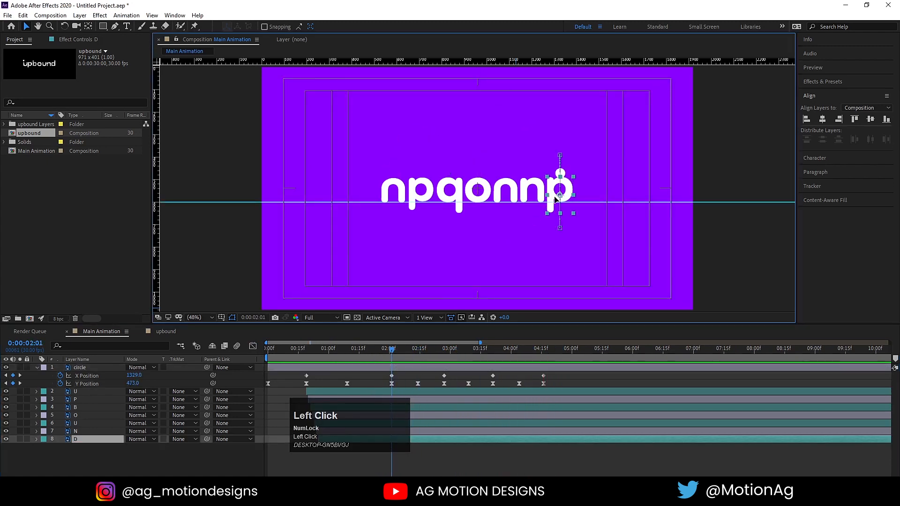
drag(389, 421, 269, 285)
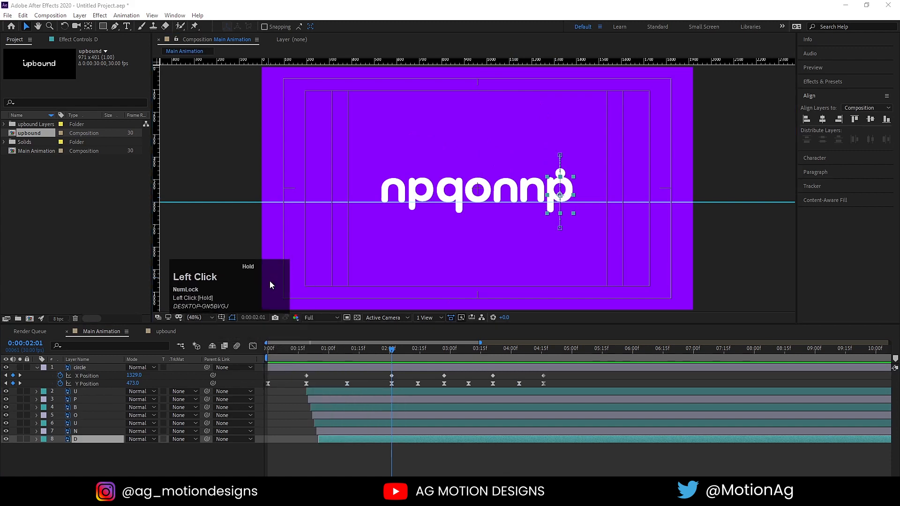
key(p)
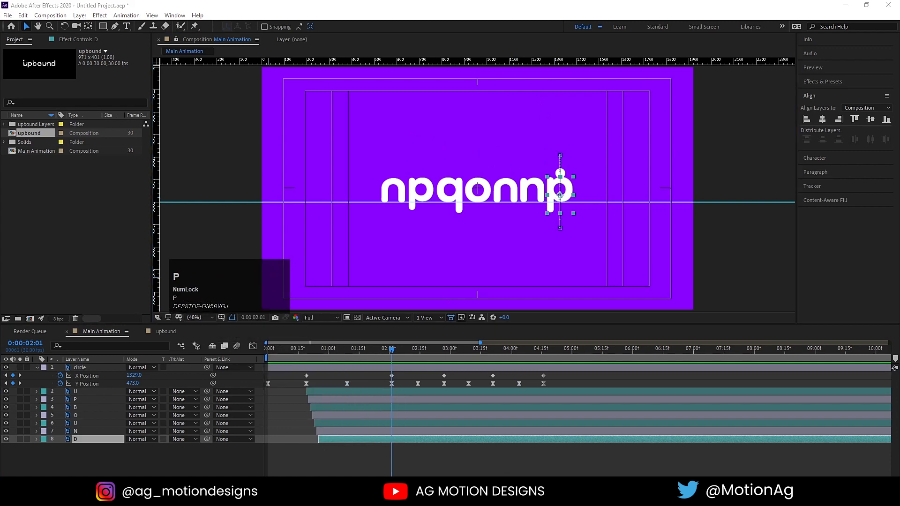
click(155, 463)
click(78, 439)
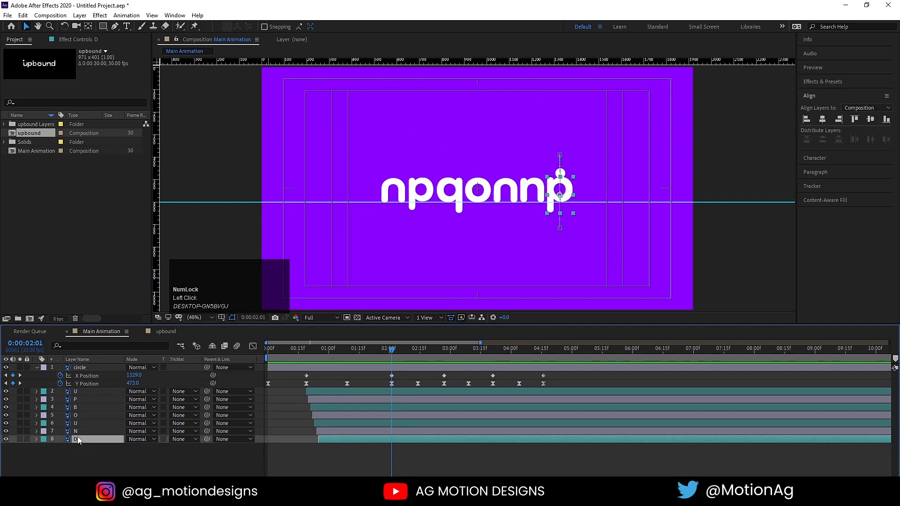
key(p)
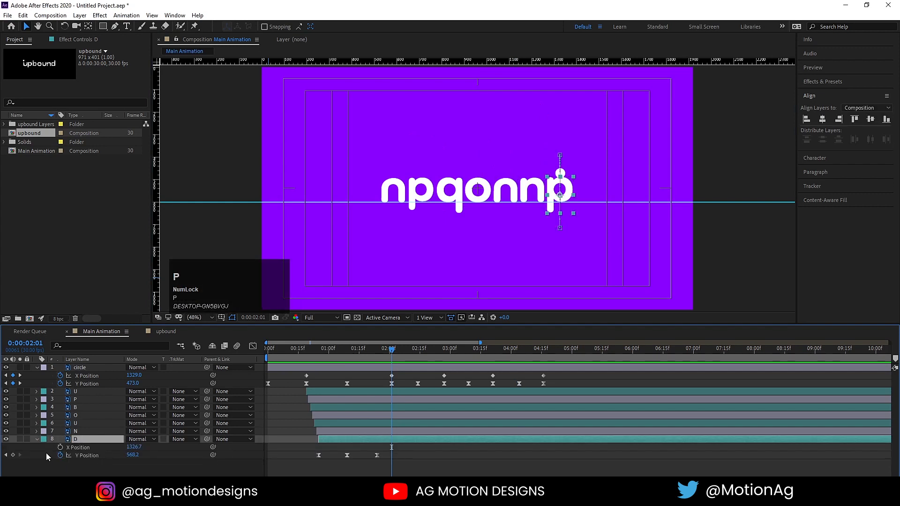
click(13, 455)
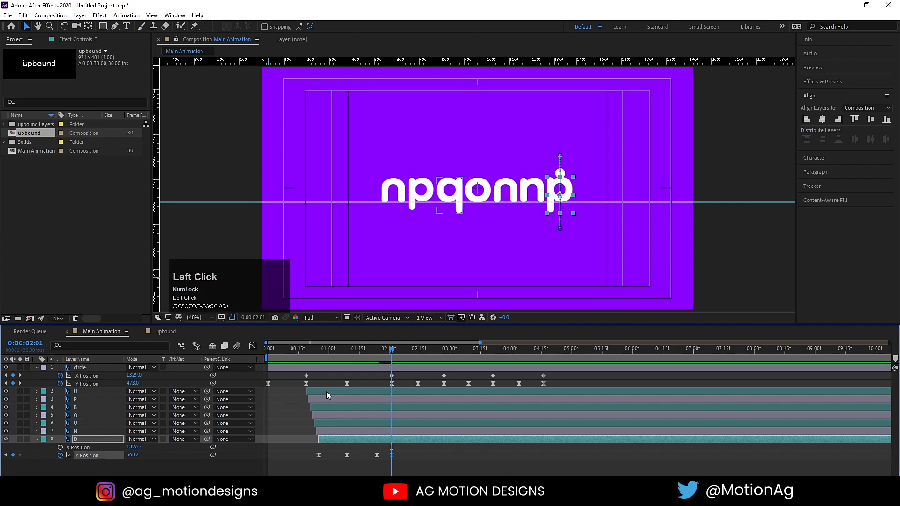
drag(393, 357, 418, 357)
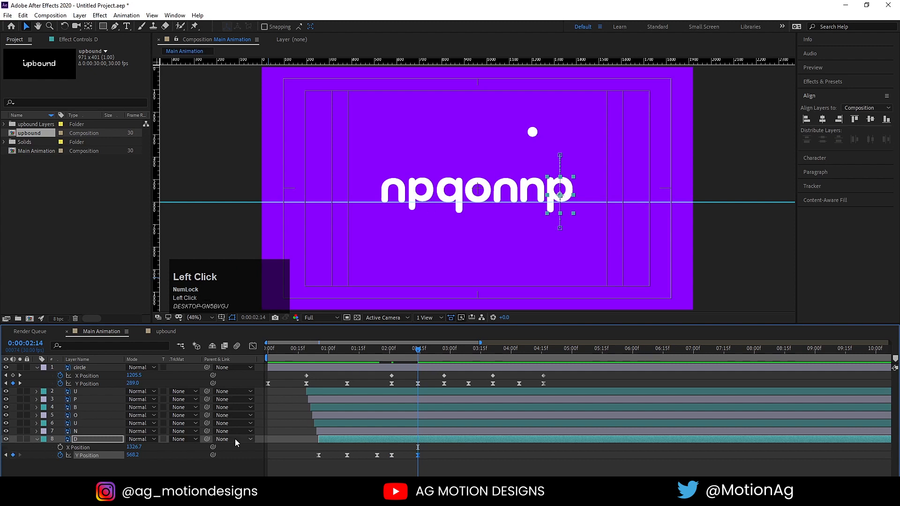
Step: At 0:00:02:07, raise letter D by setting its Y Position to 414.2
key(equal)
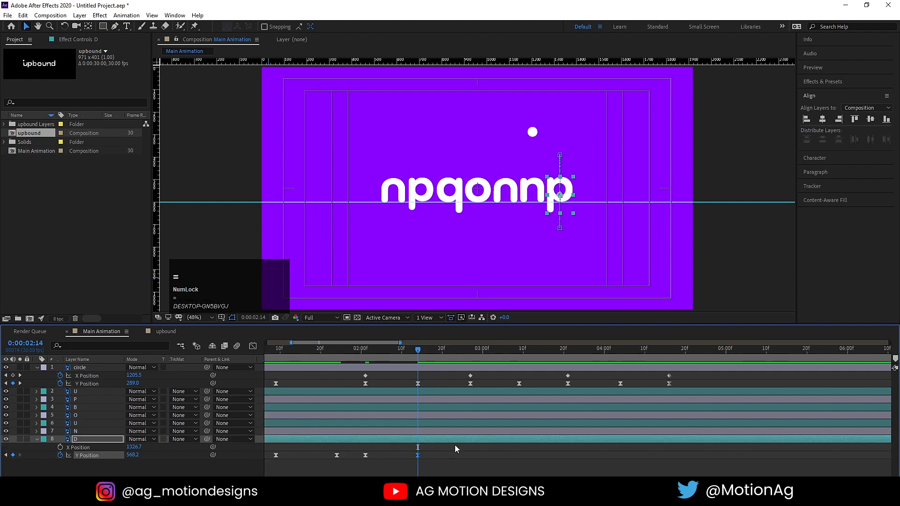
click(393, 352)
drag(392, 350, 388, 351)
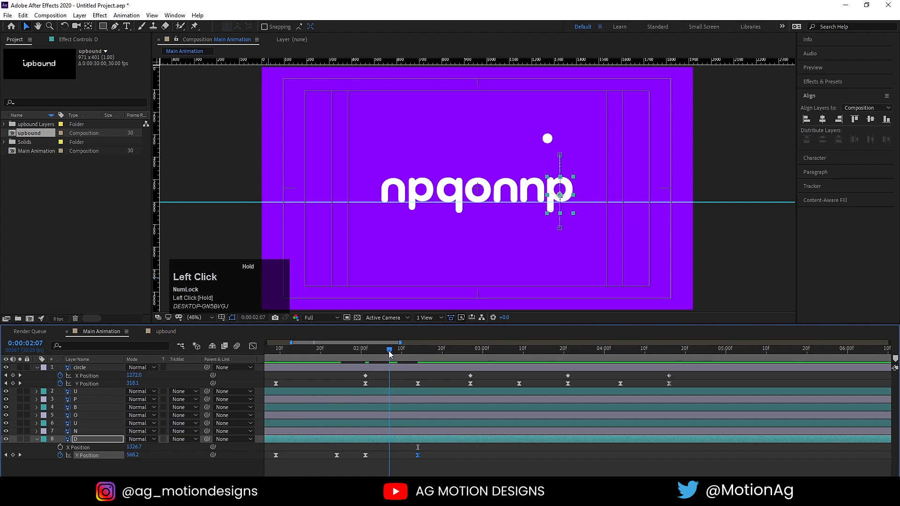
drag(133, 455, 107, 454)
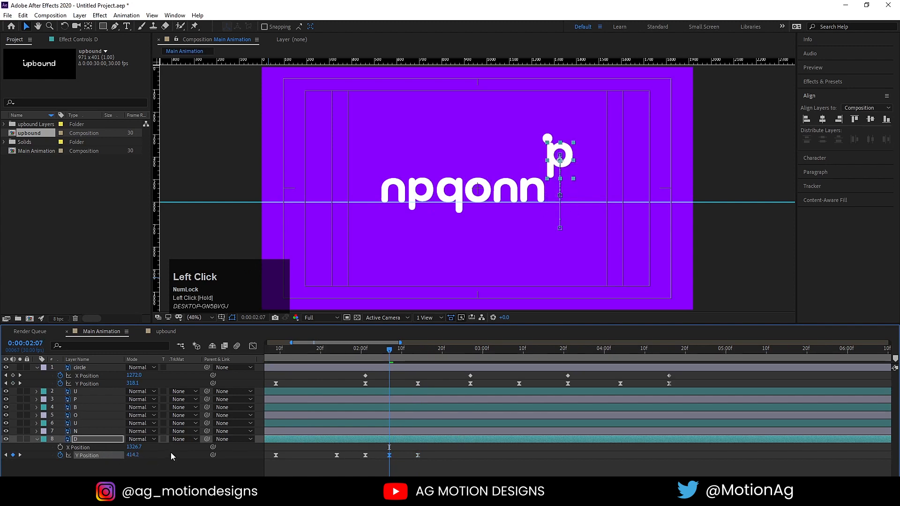
Step: Add a Rotation keyframe to letter D at 0:00:02:01, keeping the value 1x+180°
key(j)
click(91, 439)
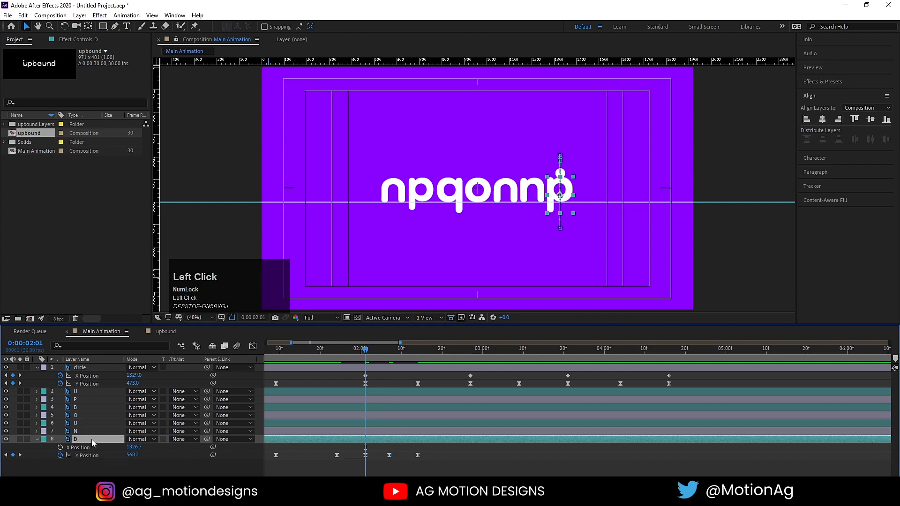
key(r)
click(13, 446)
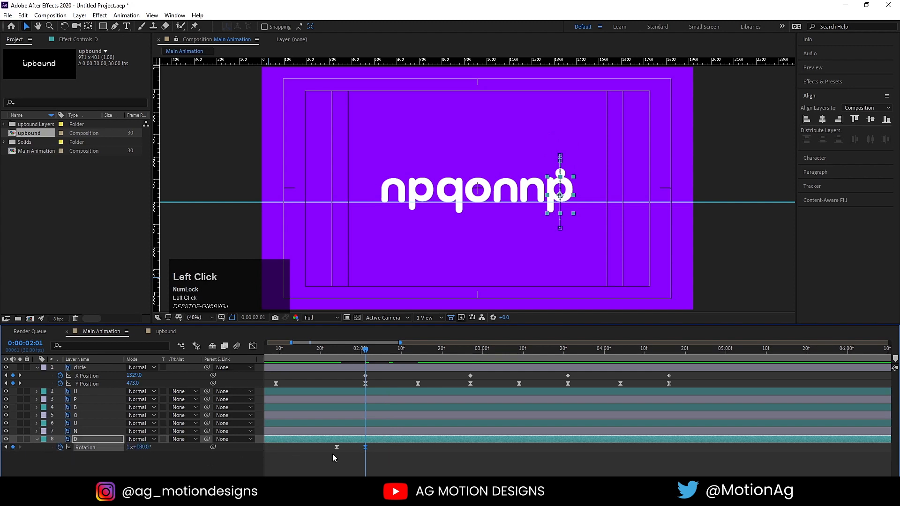
Step: At 0:00:02:14, set letter D's Rotation to 1x+0° and its Y Position to 526.2 so it sits upright on the guide
key(u)
key(k)
key(k)
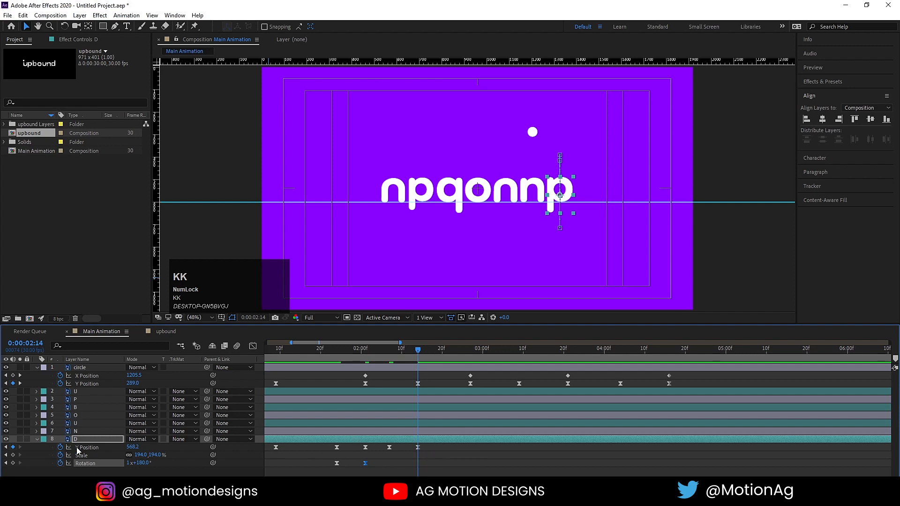
click(139, 463)
text(0)
key(Return)
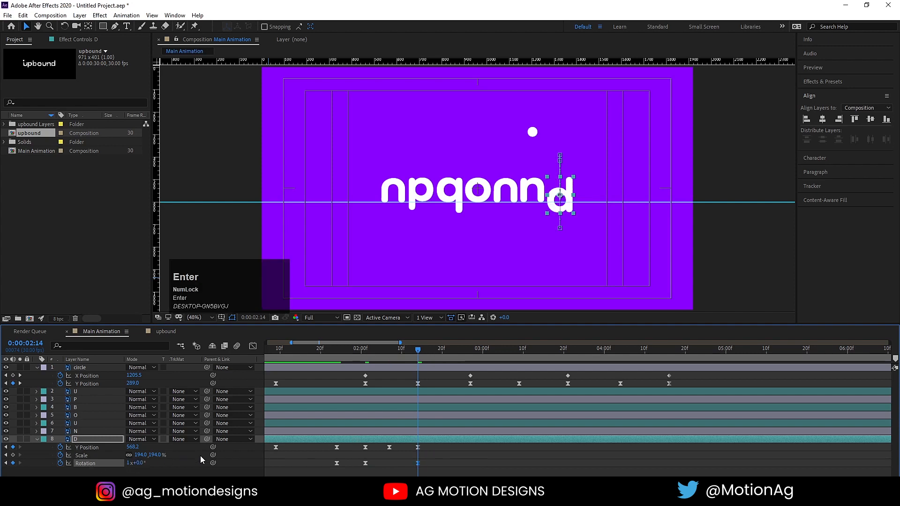
drag(133, 448, 114, 448)
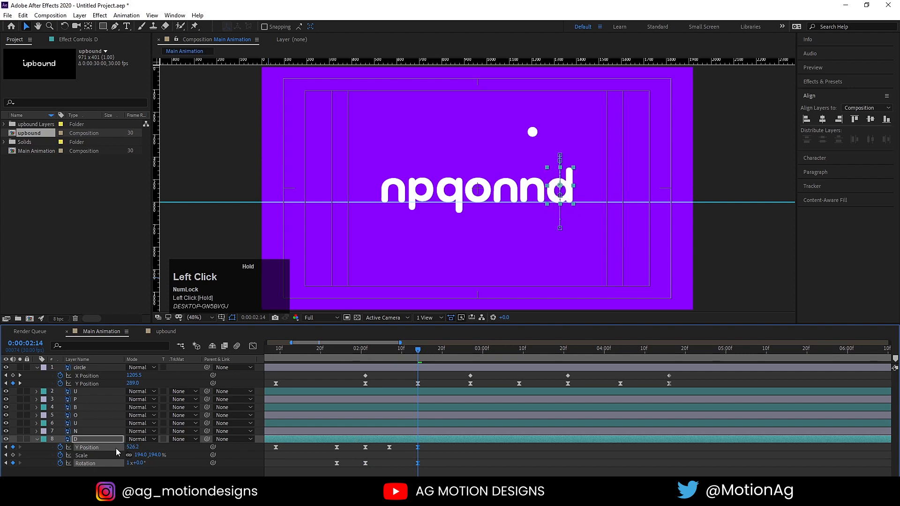
key(space)
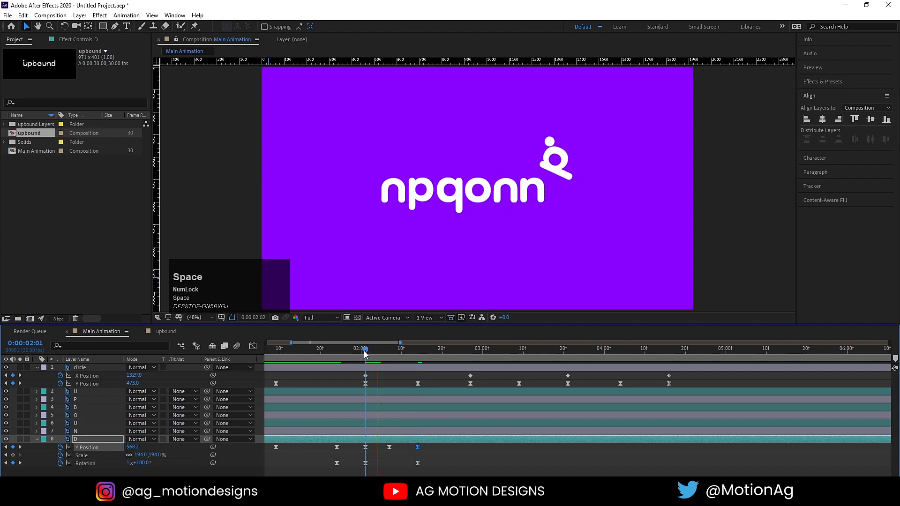
Step: Apply Easy Ease to D's Y Position keyframes from 0:00:02:01 to 0:00:02:14 and reshape the speed curve to ease longer around the jump's peak
click(389, 447)
drag(357, 445, 422, 452)
click(252, 346)
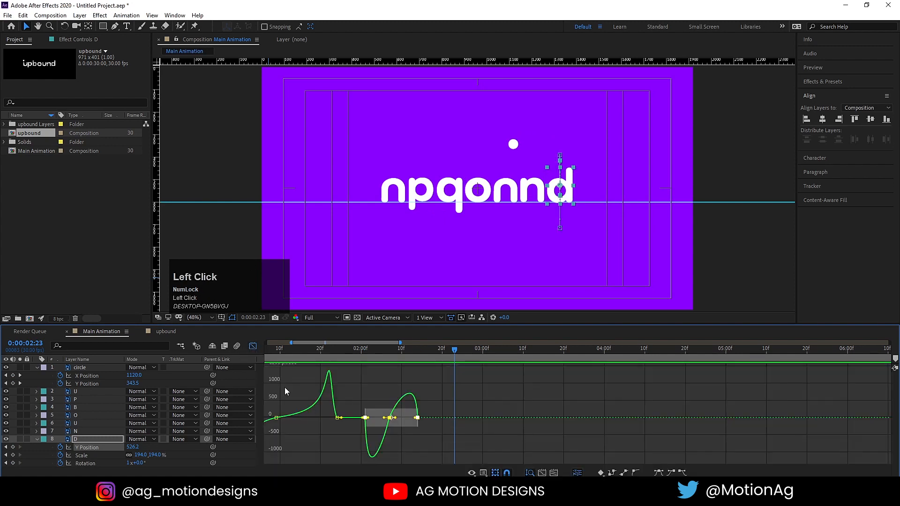
click(361, 406)
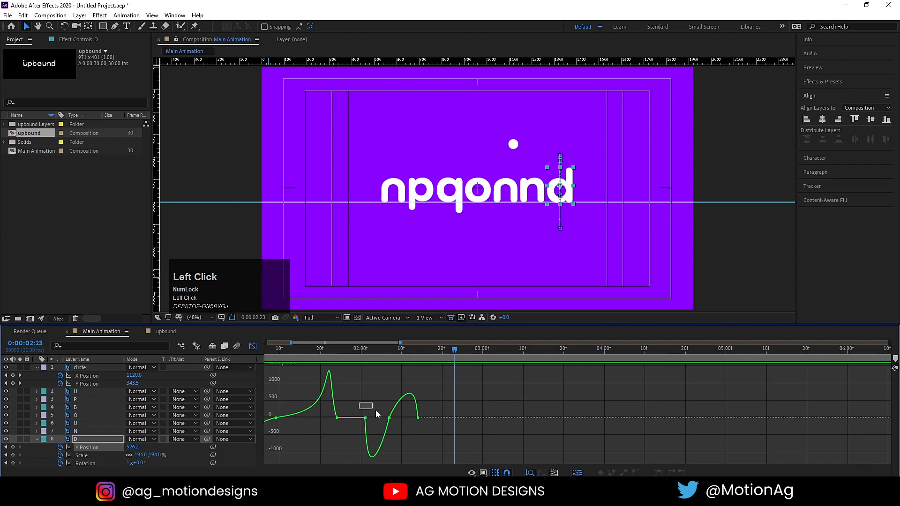
drag(427, 429, 432, 426)
key(F9)
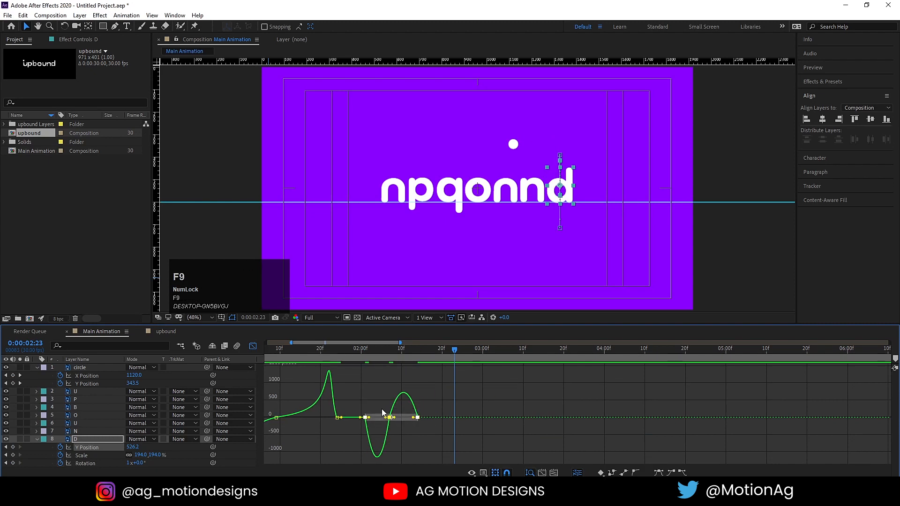
drag(376, 403, 399, 434)
drag(389, 417, 402, 397)
Step: Preview letter D's jump and flip from 0:00:02:01, where the circle lands
click(362, 352)
key(space)
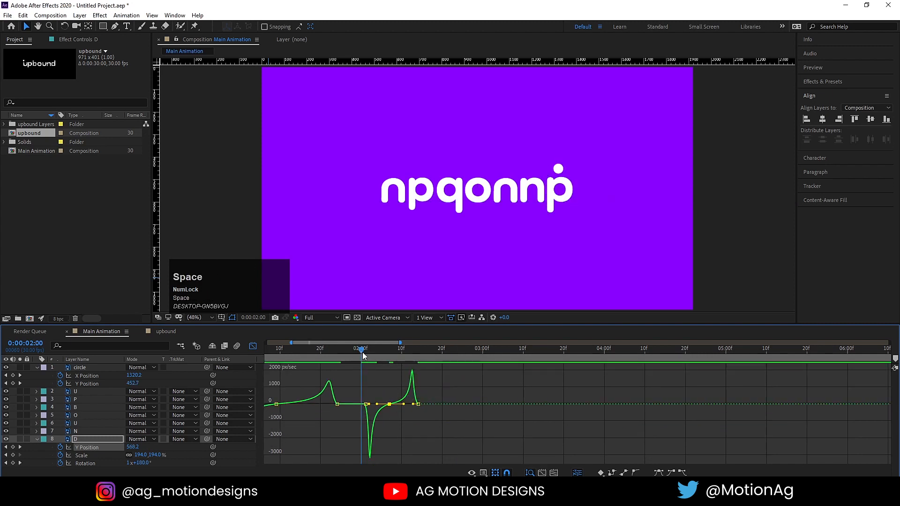
click(366, 352)
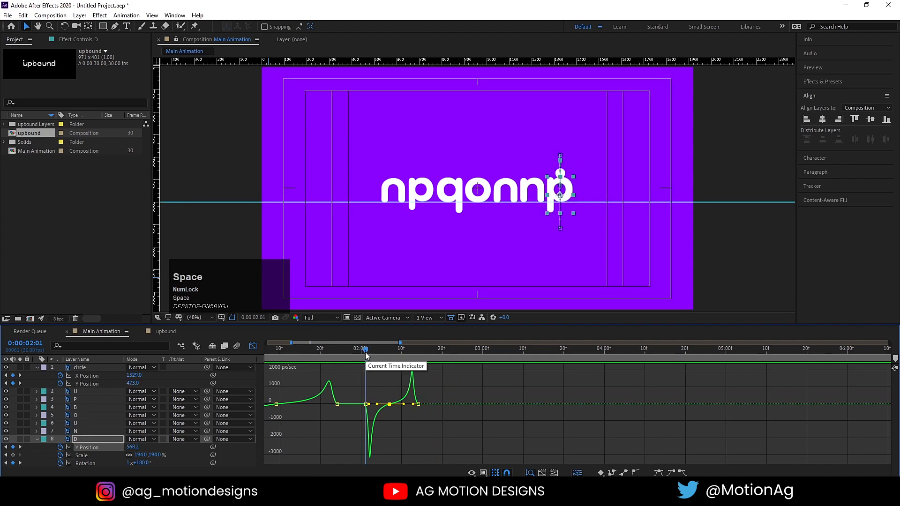
key(space)
key(space)
click(253, 346)
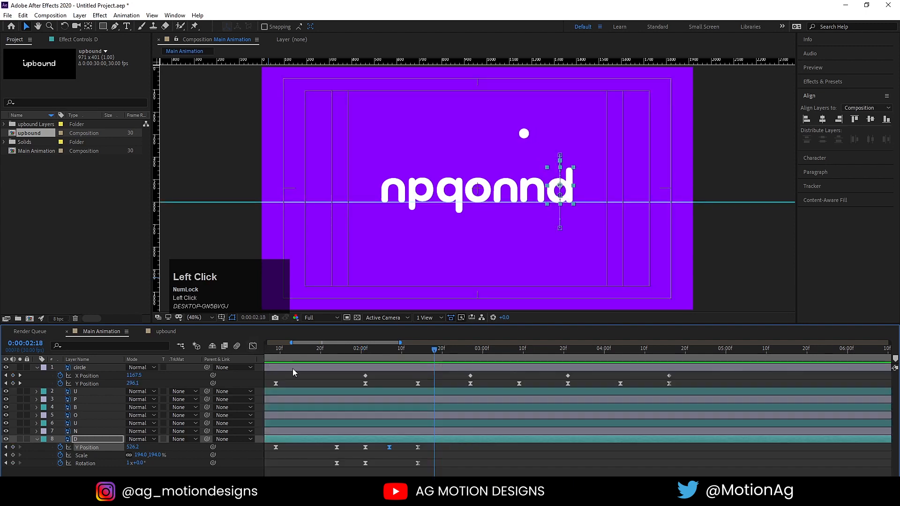
click(366, 353)
key(space)
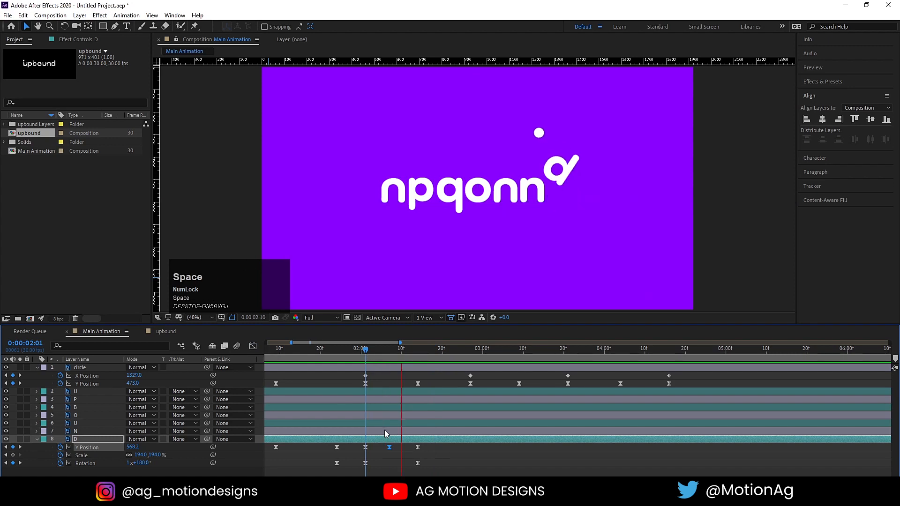
key(space)
Step: Apply Easy Ease to D's Rotation keyframes at 0:00:02:01 and 0:00:02:14, steepen their speed curve to peak mid-flip, and preview the motion
drag(361, 459, 440, 471)
key(F9)
click(253, 346)
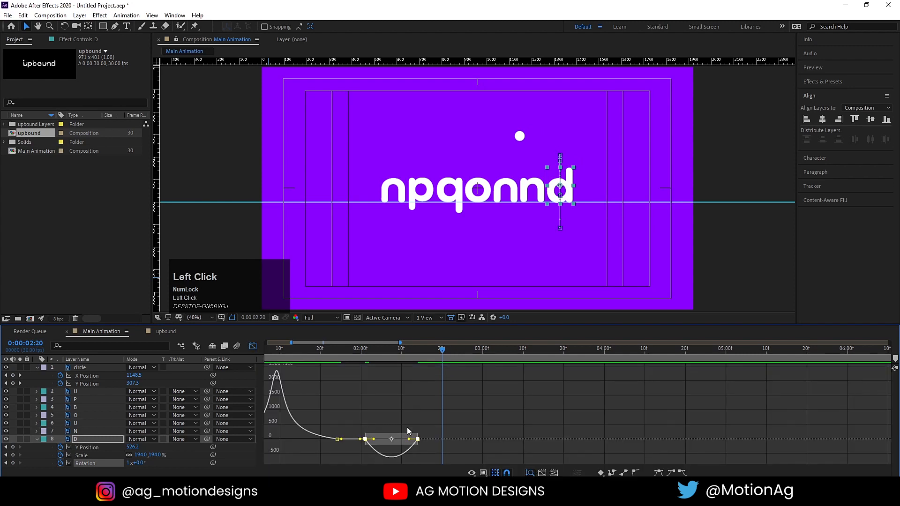
drag(348, 412, 385, 431)
key(space)
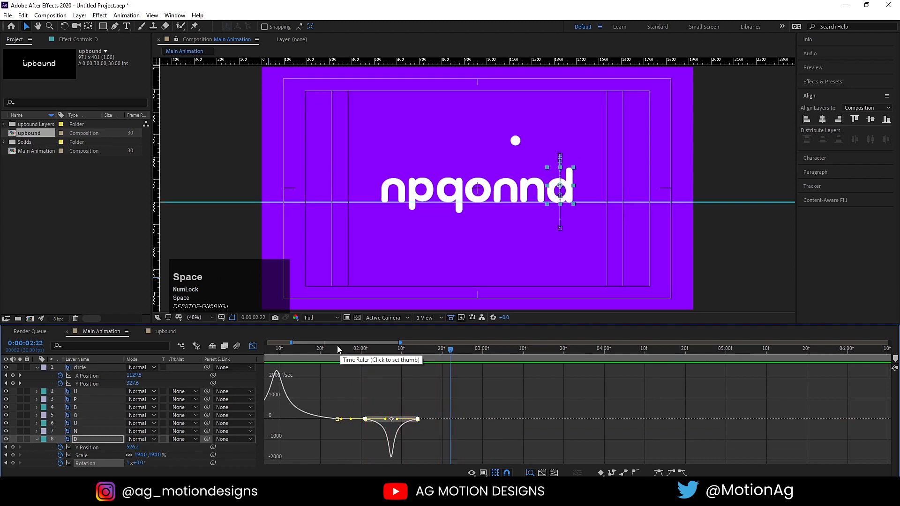
click(250, 350)
click(364, 350)
key(space)
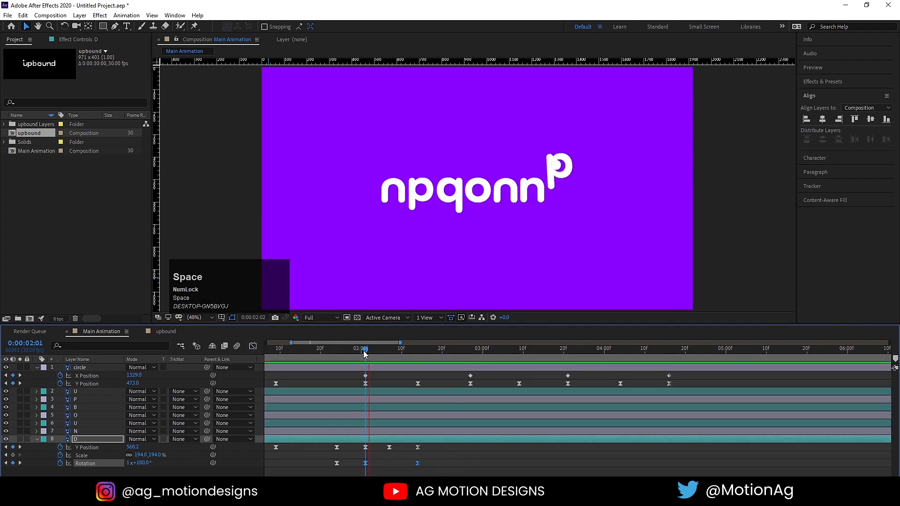
drag(363, 351, 356, 350)
key(space)
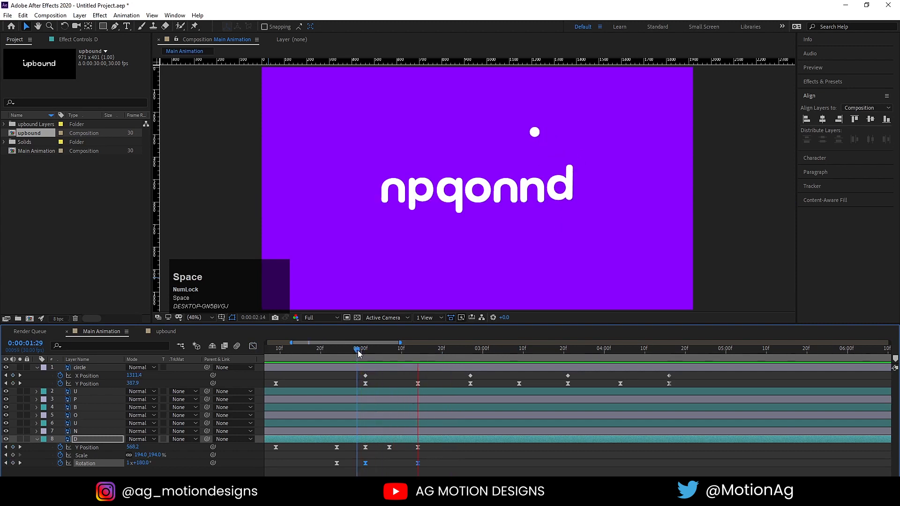
key(space)
Step: Raise D's peak Y Position to 366.2 and stretch its jump and rotation keyframes to end at about 0:00:02:19
click(389, 356)
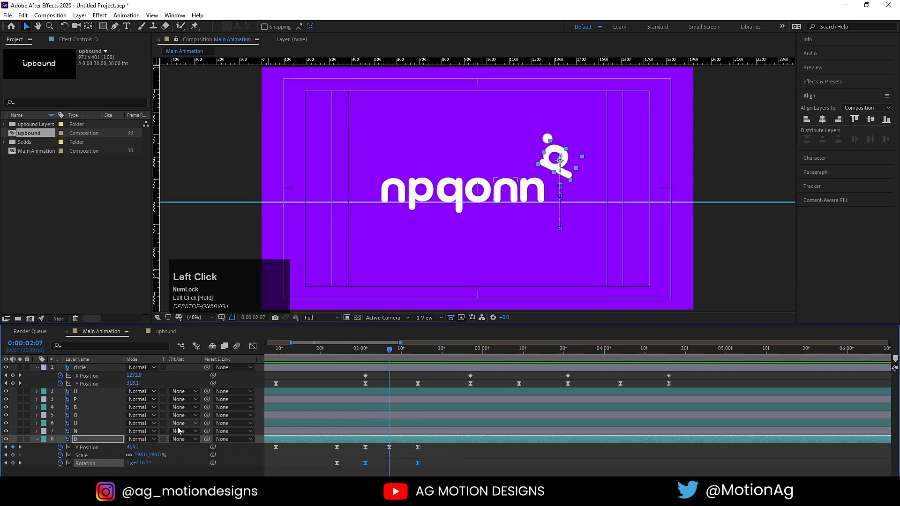
drag(132, 447, 108, 432)
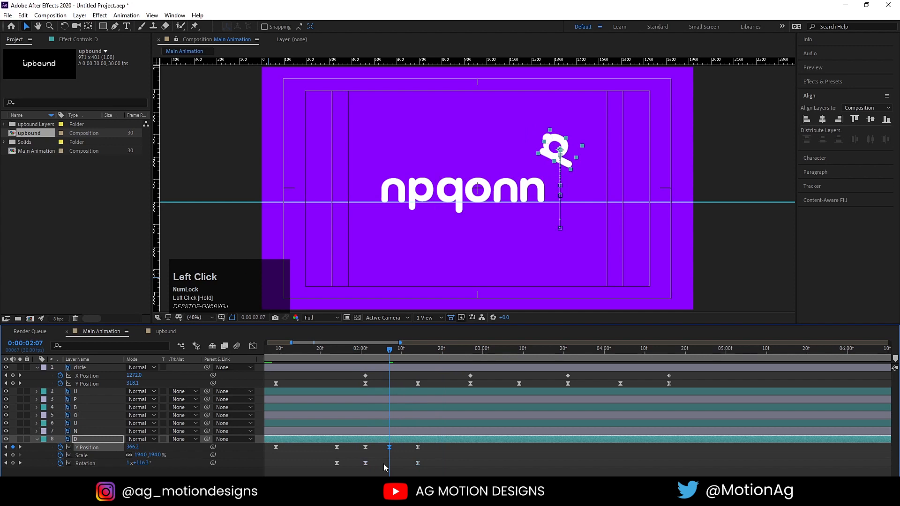
drag(358, 445, 438, 446)
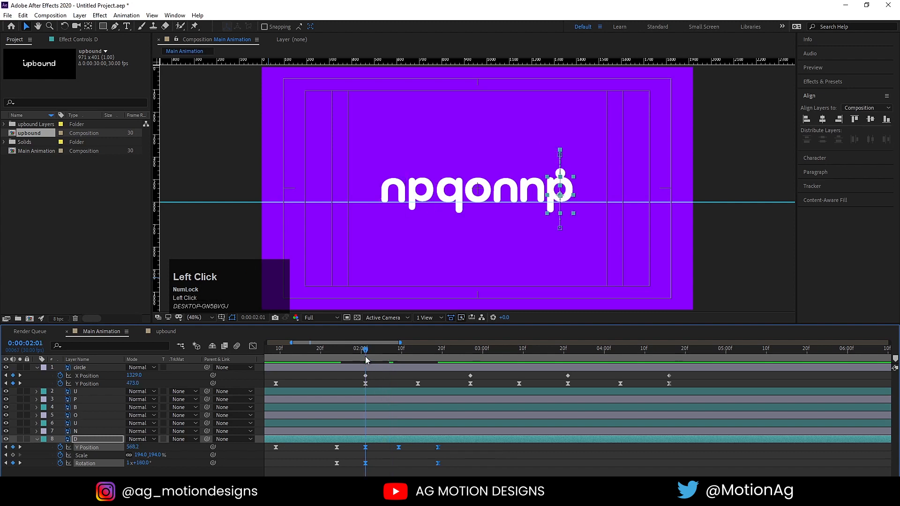
key(space)
click(315, 348)
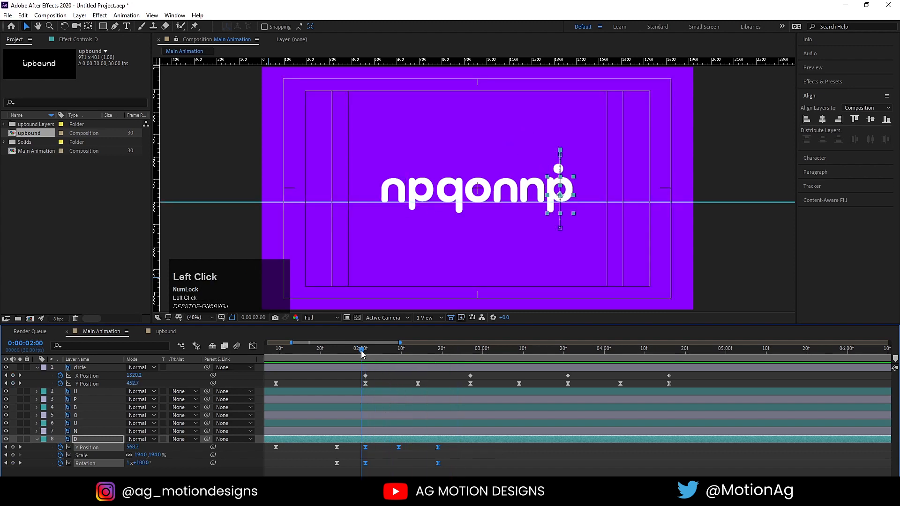
key(space)
Step: Add a Y Position keyframe to the second letter U (layer 6) at 0:00:02:27, then set it to 342.5 at 0:00:03:06
drag(315, 344, 472, 355)
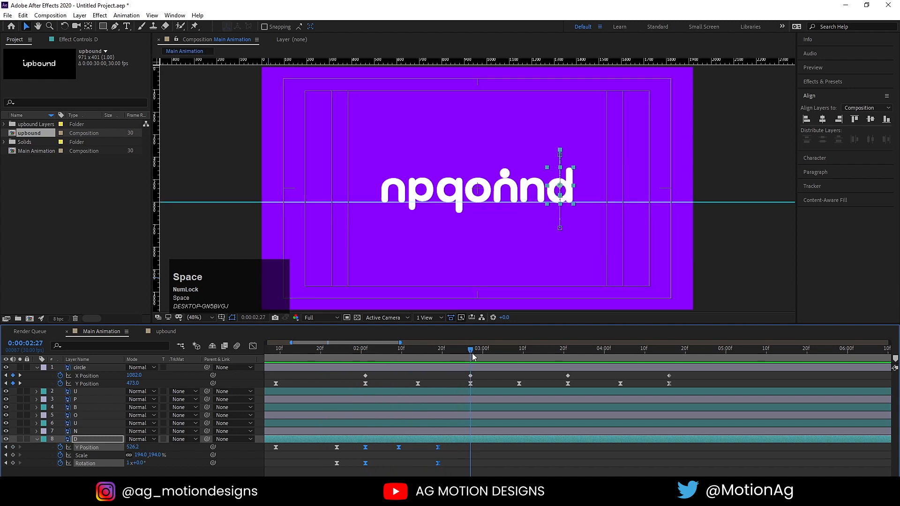
click(504, 197)
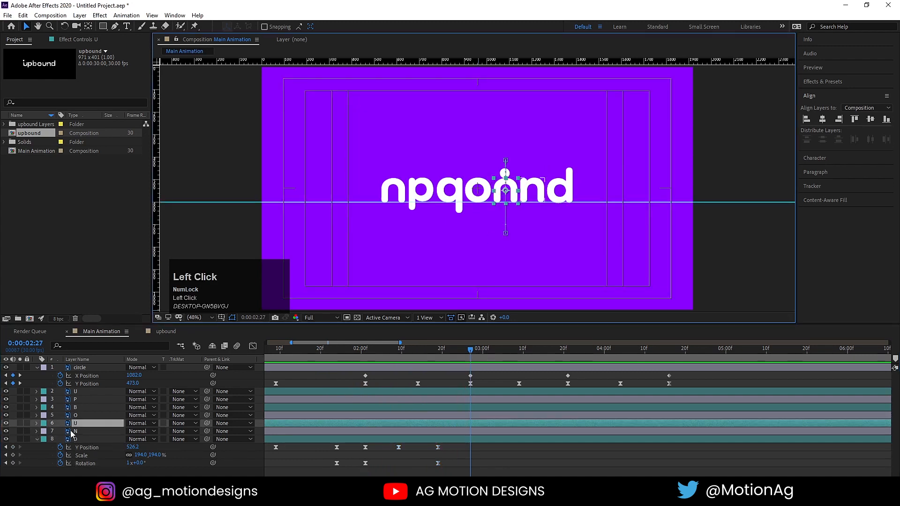
key(p)
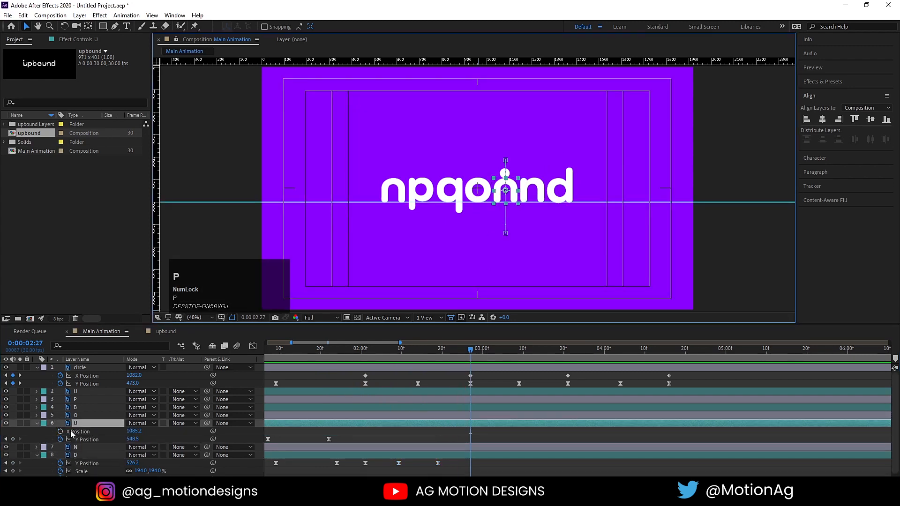
click(13, 439)
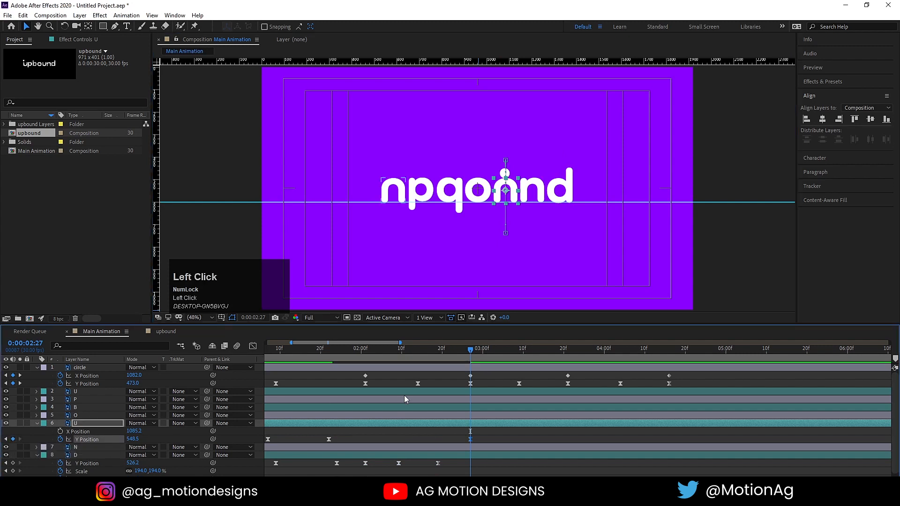
drag(528, 355, 506, 355)
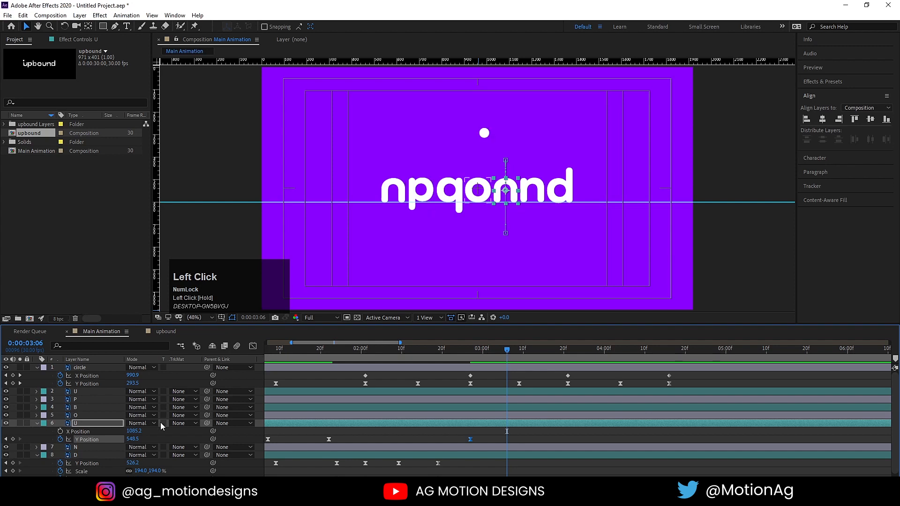
mouse_move(132, 439)
mouse_down()
mouse_move(93, 439)
mouse_move(117, 439)
mouse_up()
Step: Copy the second U's Y Position keyframe at 0:00:02:27 and paste it at 0:00:03:16
key(space)
key(space)
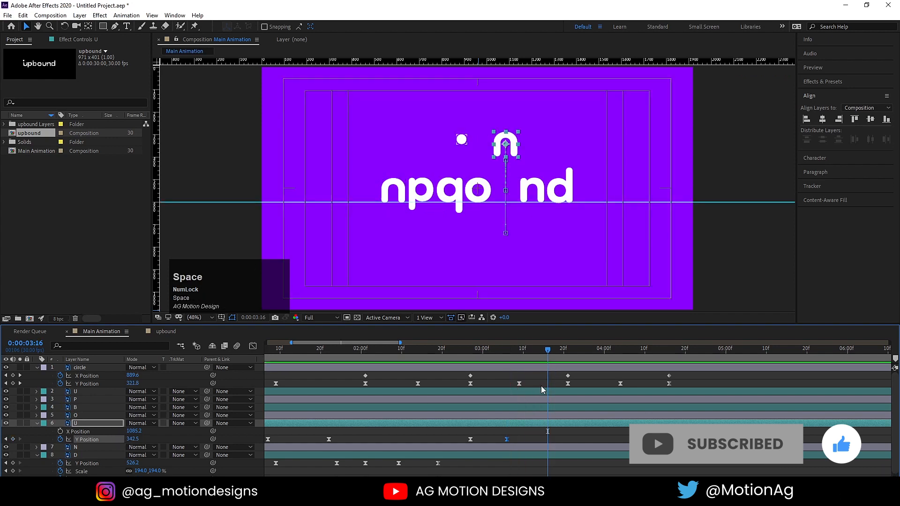
click(470, 438)
key(ctrl+c)
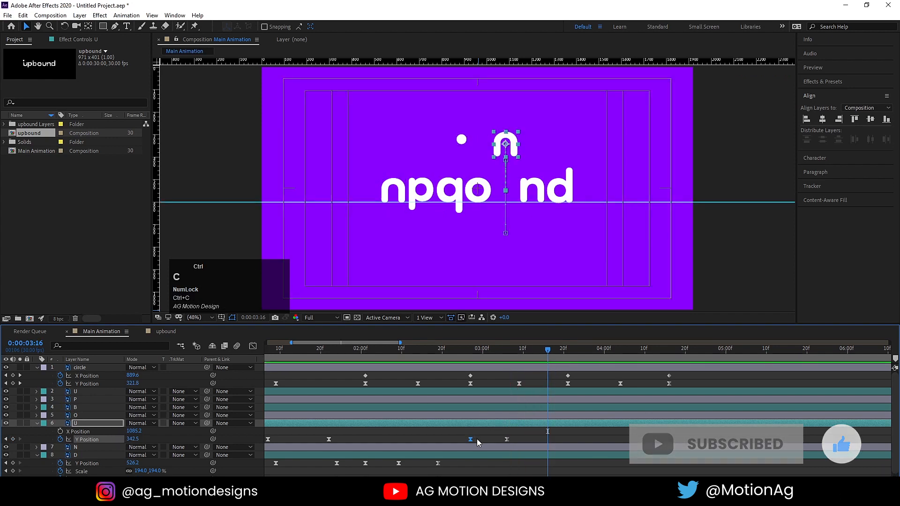
key(ctrl+v)
Step: Apply Easy Ease to the second U's three jump keyframes, reshape the speed curve to ease longer around the peak, and preview the jump
drag(467, 436, 550, 448)
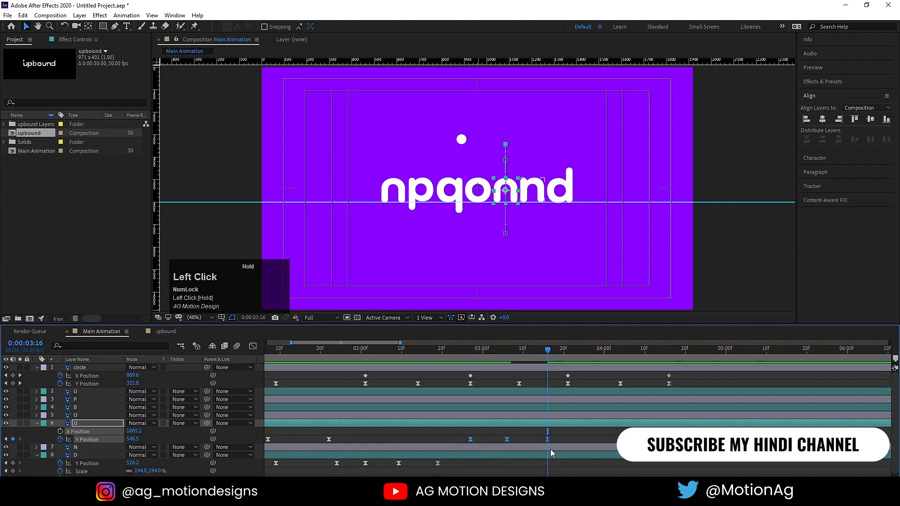
key(F9)
click(252, 346)
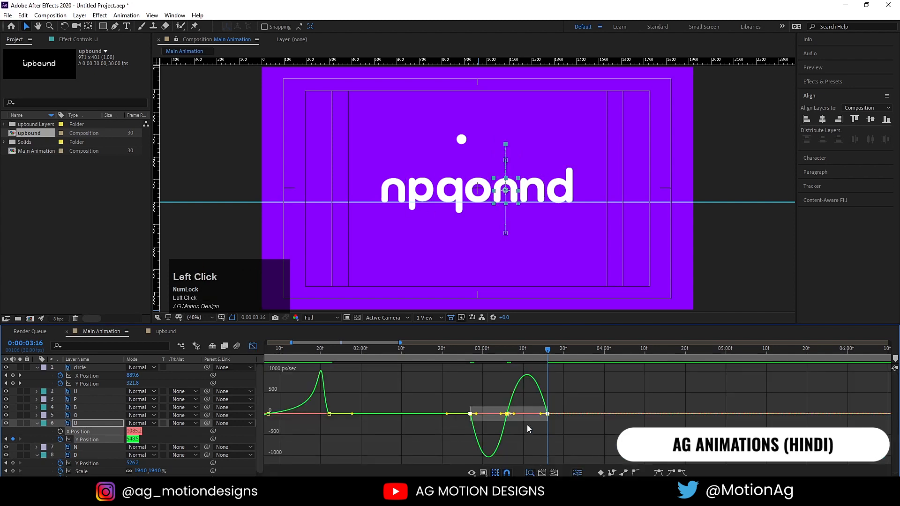
drag(507, 412, 540, 397)
click(471, 351)
key(space)
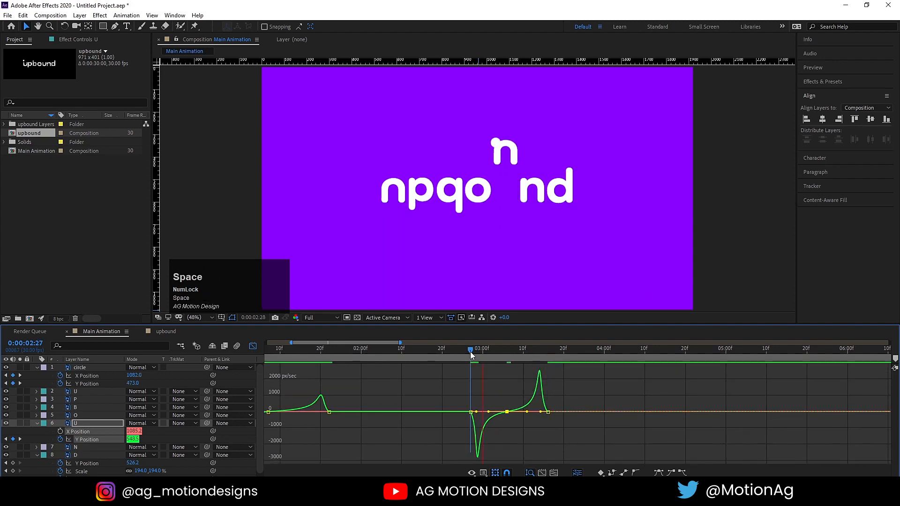
key(space)
click(253, 346)
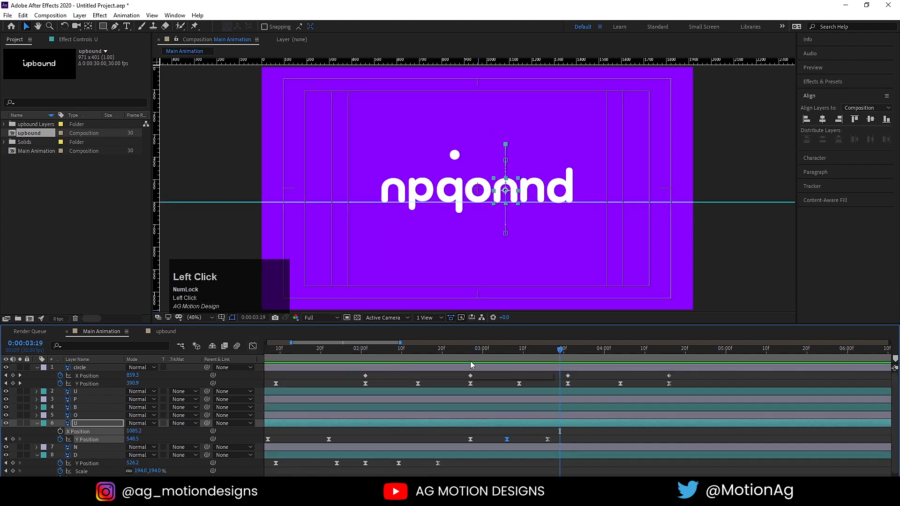
Step: Add a Rotation keyframe to the second U (layer 6) at 0:00:02:27, then set its rotation to 1x+0° at 0:00:03:16
click(471, 353)
key(r)
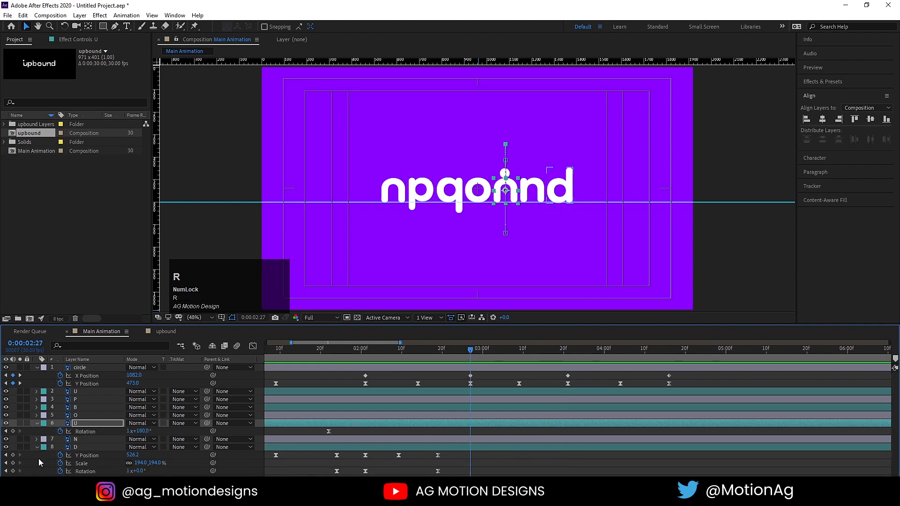
click(13, 431)
key(u)
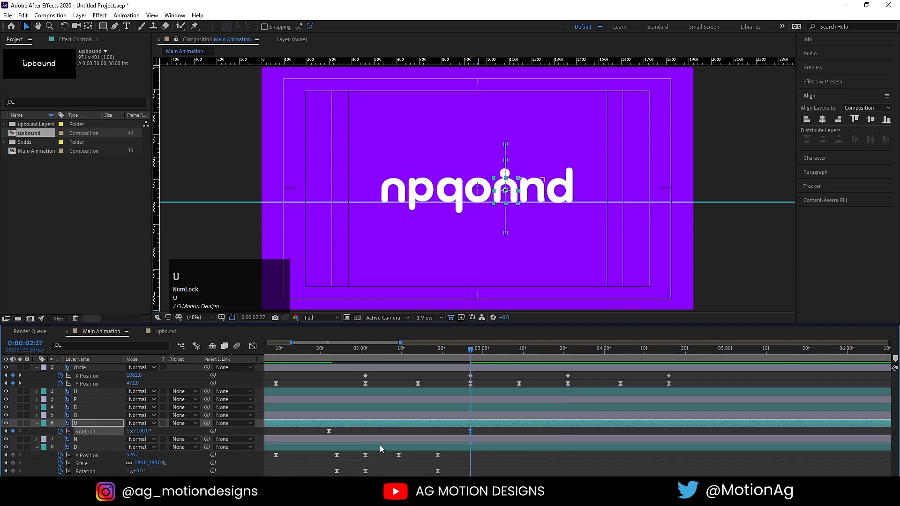
key(k)
key(k)
key(k)
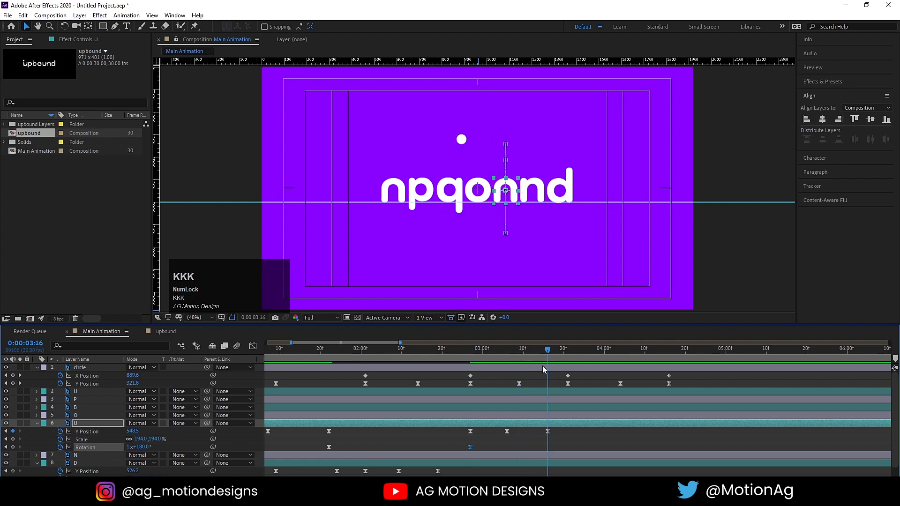
click(147, 446)
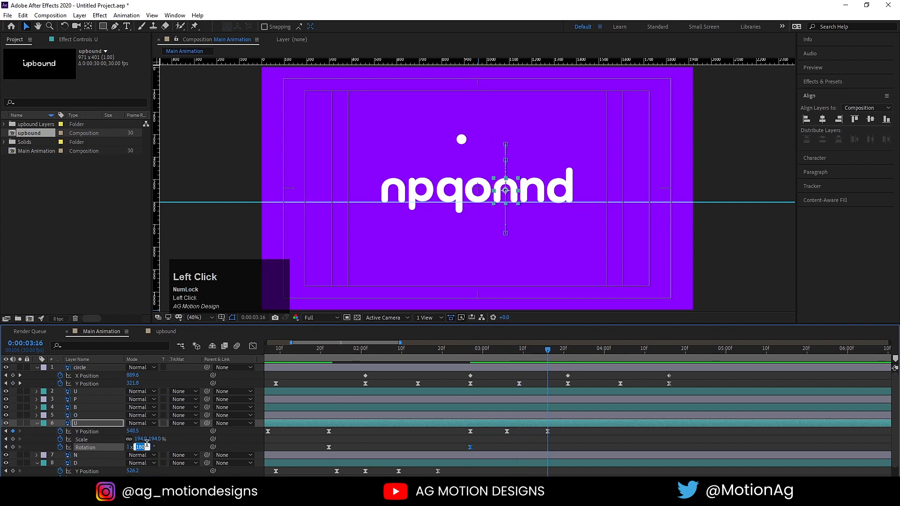
text(0)
key(Return)
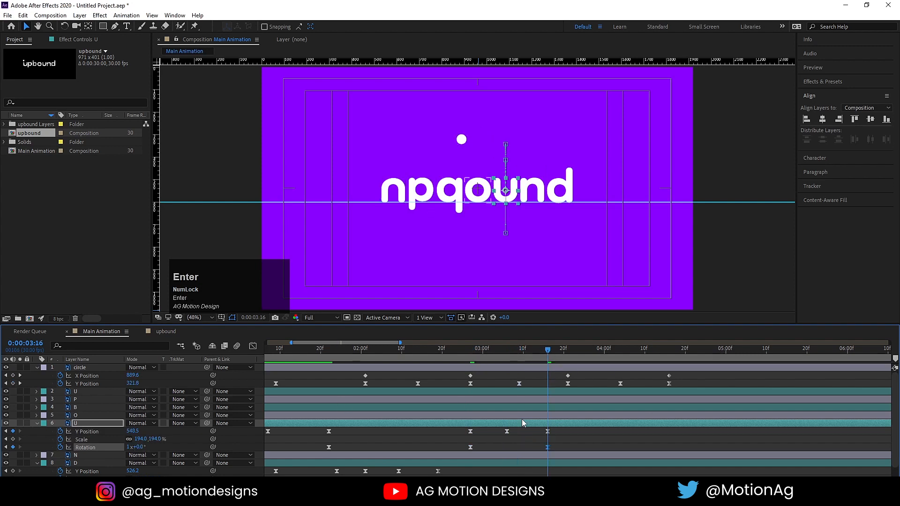
Step: Apply Easy Ease to the second U's last two Rotation keyframes, reshape the speed curve into a sharp mid-flip peak, and preview it
drag(464, 443, 569, 446)
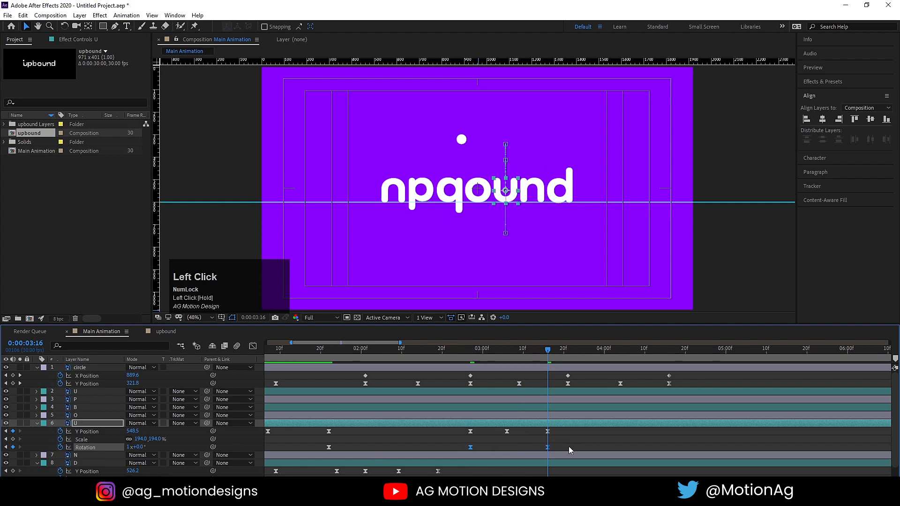
key(F9)
click(252, 346)
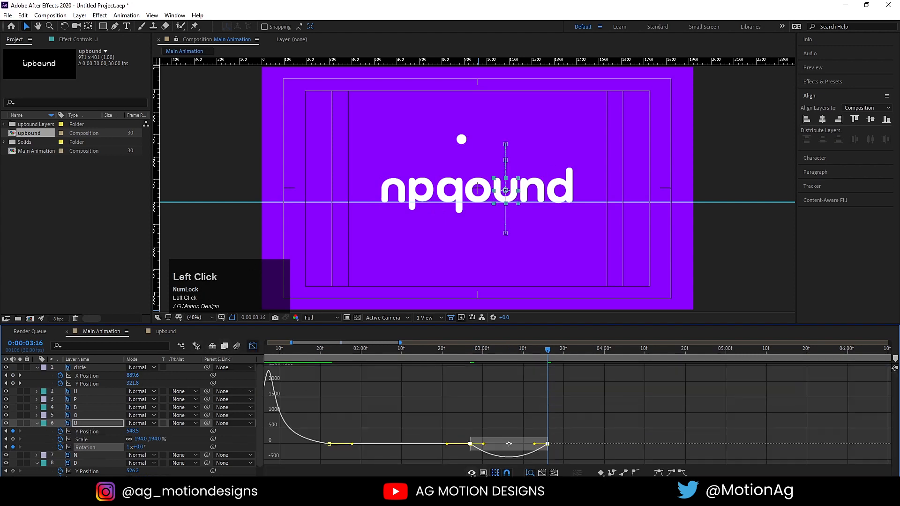
drag(449, 411, 498, 437)
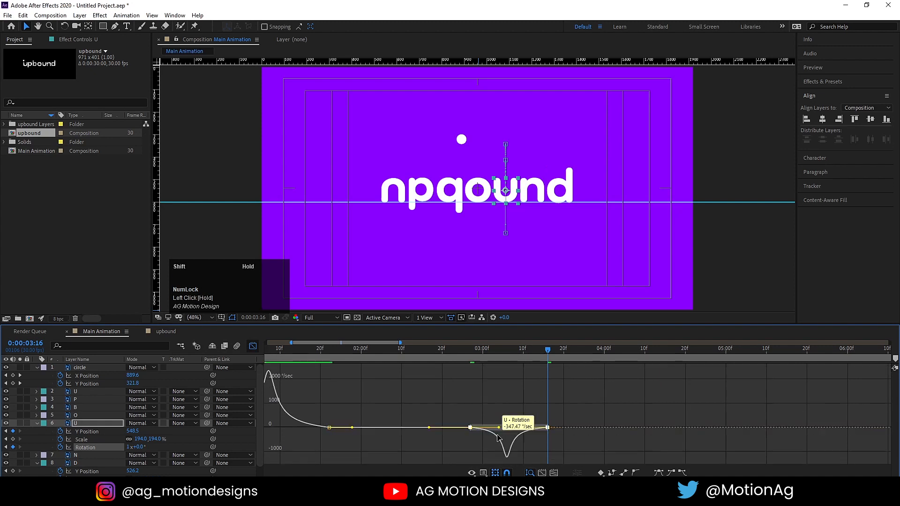
key(space)
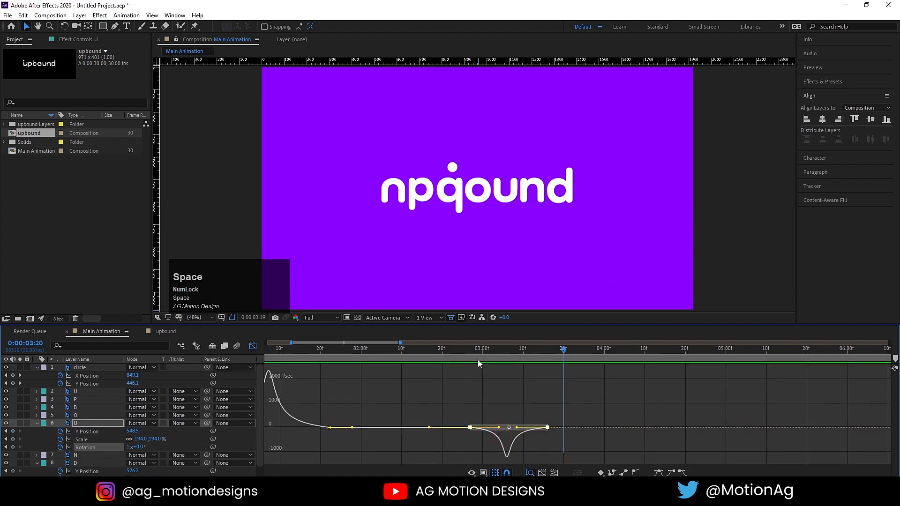
click(253, 346)
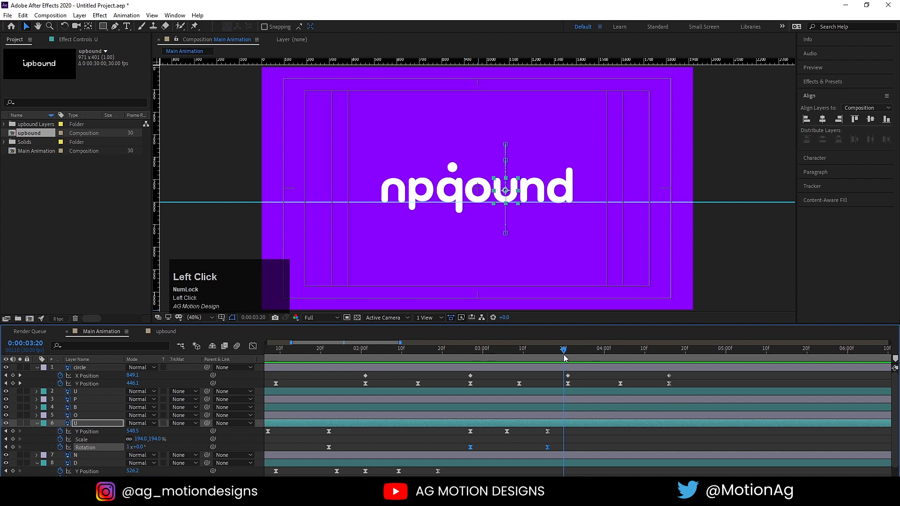
Step: Add a Y Position keyframe to letter B at 0:00:03:21, then raise the letter to about 380.5 at 0:00:04:00
click(567, 351)
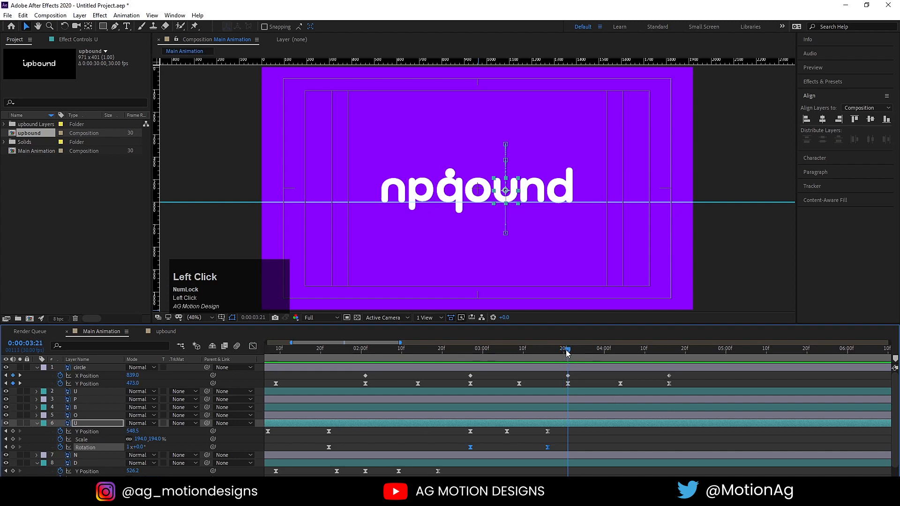
click(452, 189)
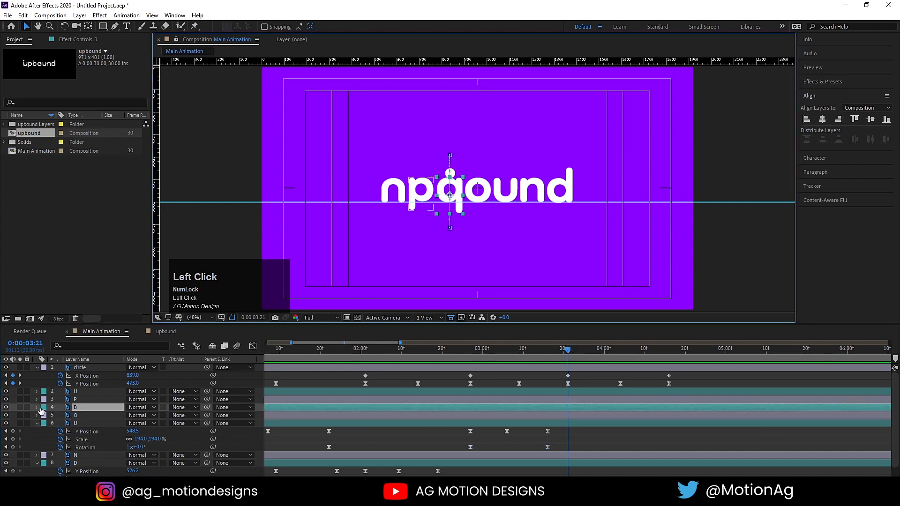
key(p)
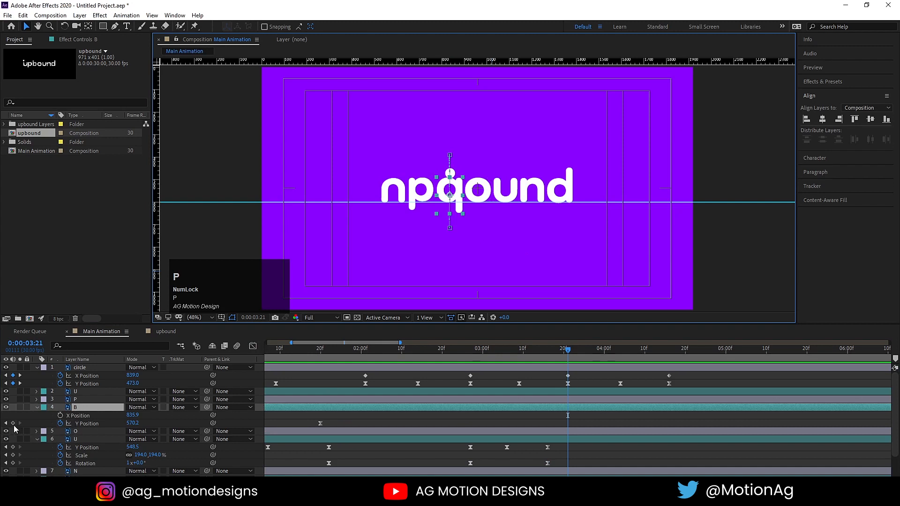
click(13, 423)
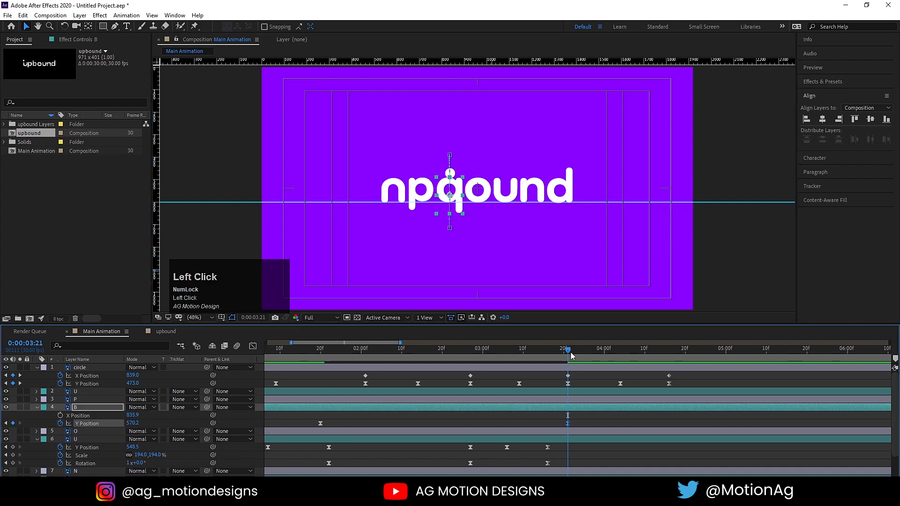
drag(571, 356, 606, 352)
drag(459, 195, 459, 153)
Step: Copy B's Y Position keyframe at 0:00:03:21, paste it at 0:00:04:08, and shift the copy to 0:00:04:09
drag(635, 358, 635, 355)
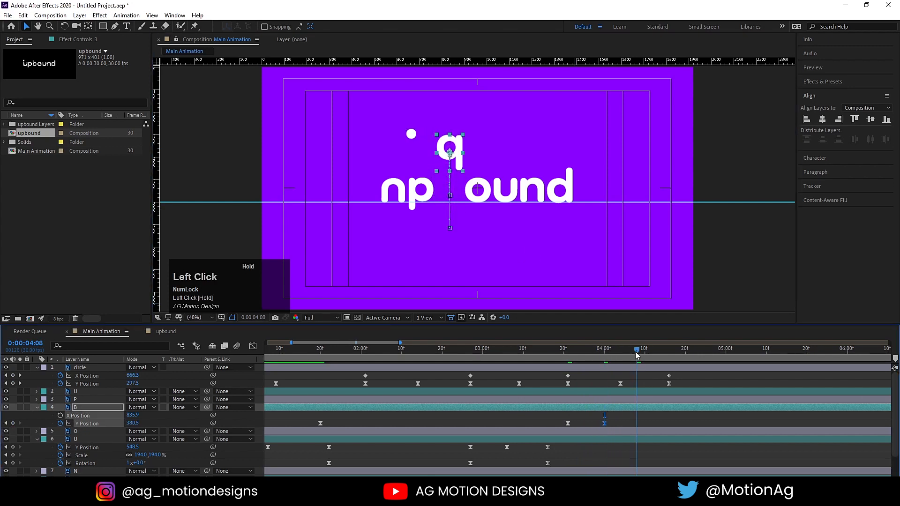
click(567, 424)
key(ctrl+c)
key(ctrl+v)
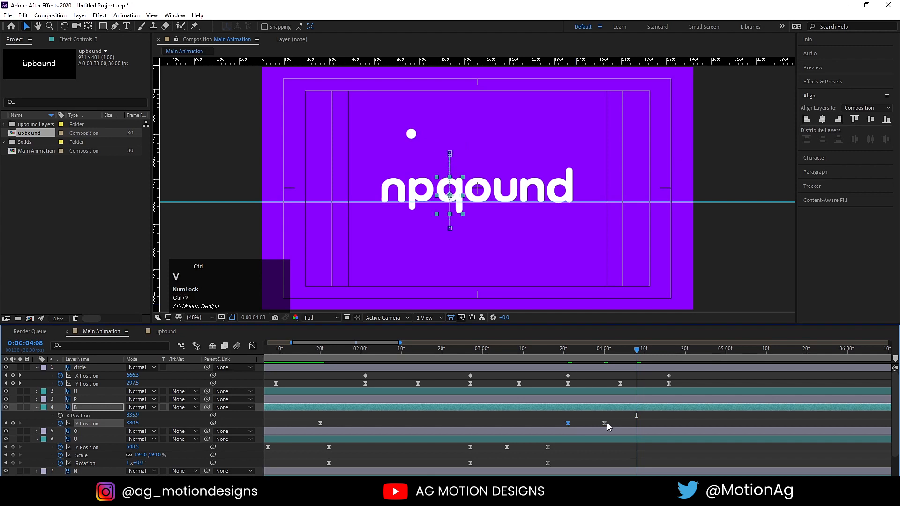
drag(636, 423, 640, 423)
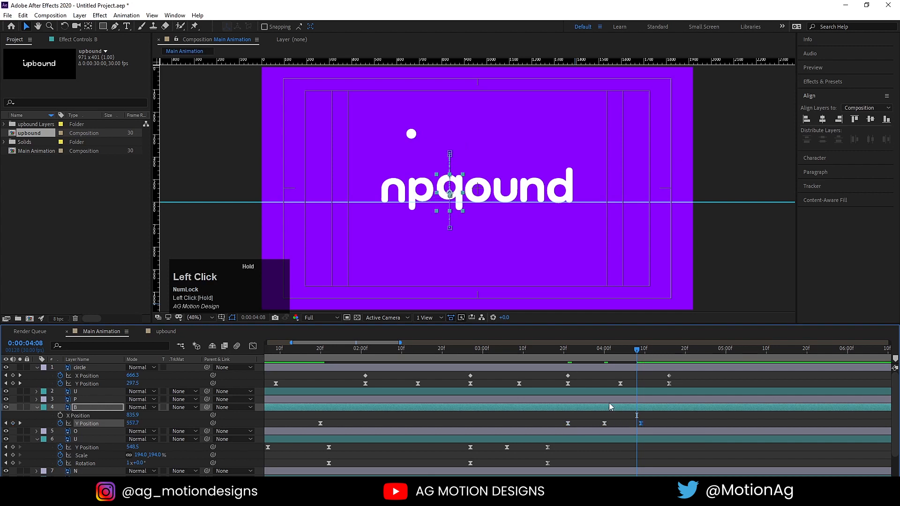
Step: Add a Rotation keyframe to B at 0:00:03:21, then set its rotation to 1x+0° at 0:00:04:09
click(567, 356)
key(r)
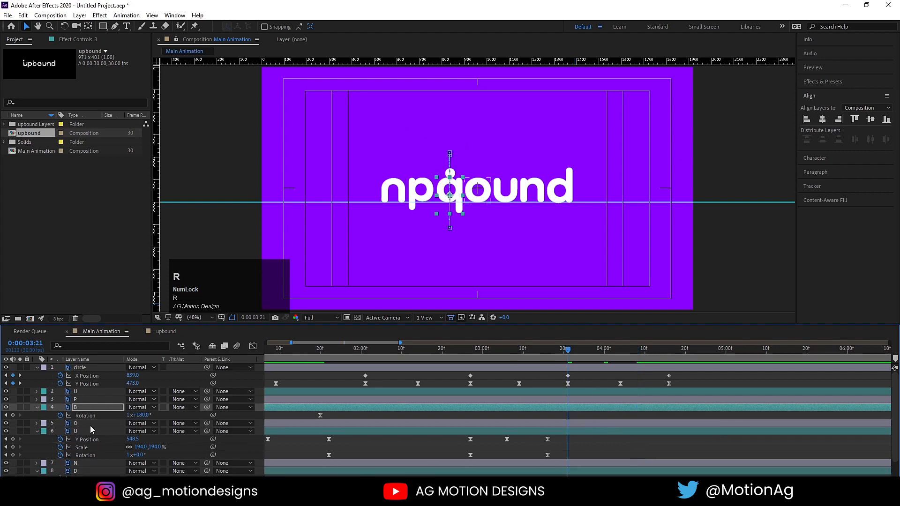
click(13, 416)
key(u)
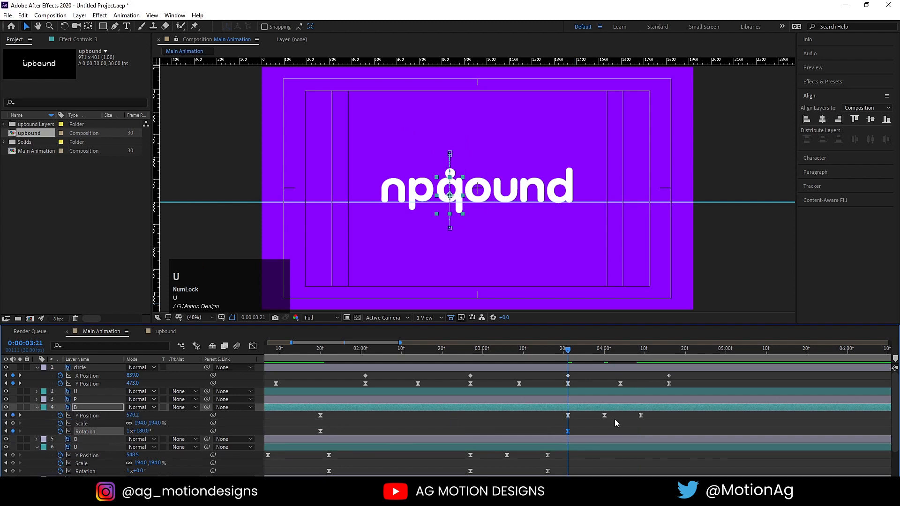
key(k)
key(k)
key(k)
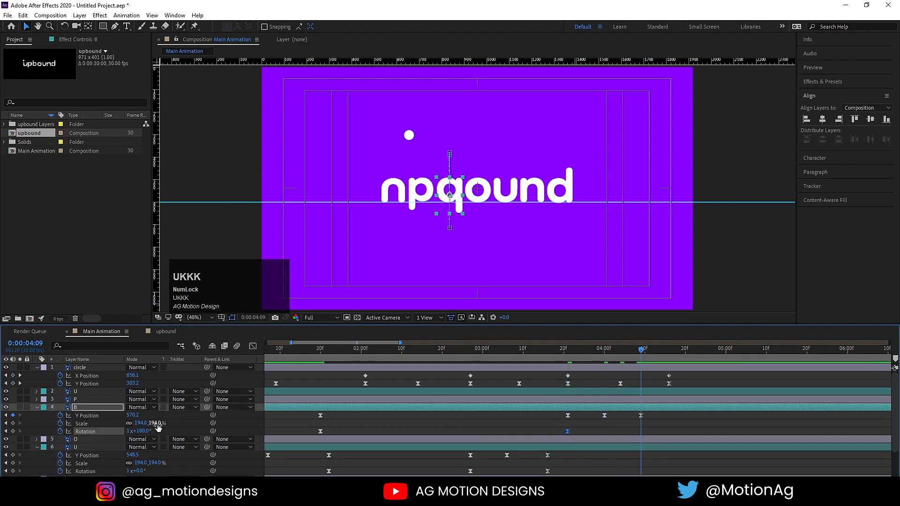
click(141, 431)
text(0)
key(Return)
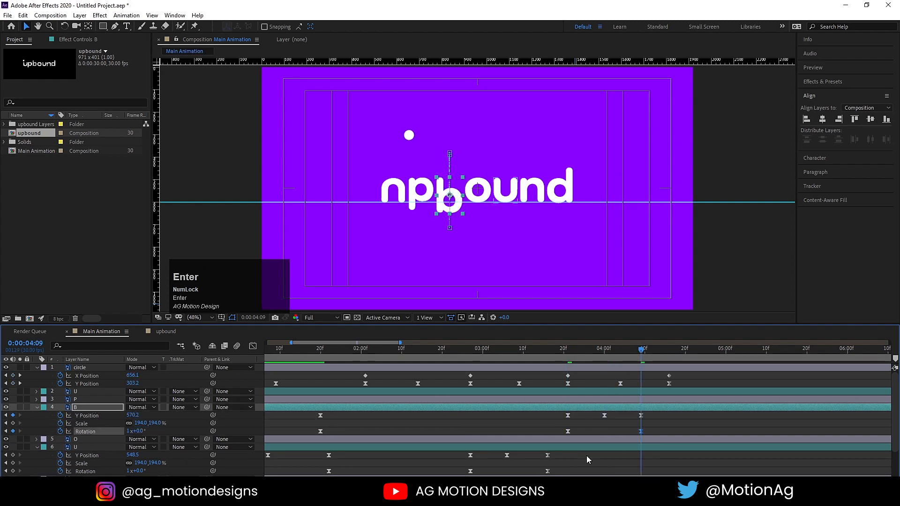
Step: Apply Easy Ease to B's last two Rotation keyframes and reshape the speed curve into a sharp peak midway through the flip
drag(561, 427, 643, 438)
key(F9)
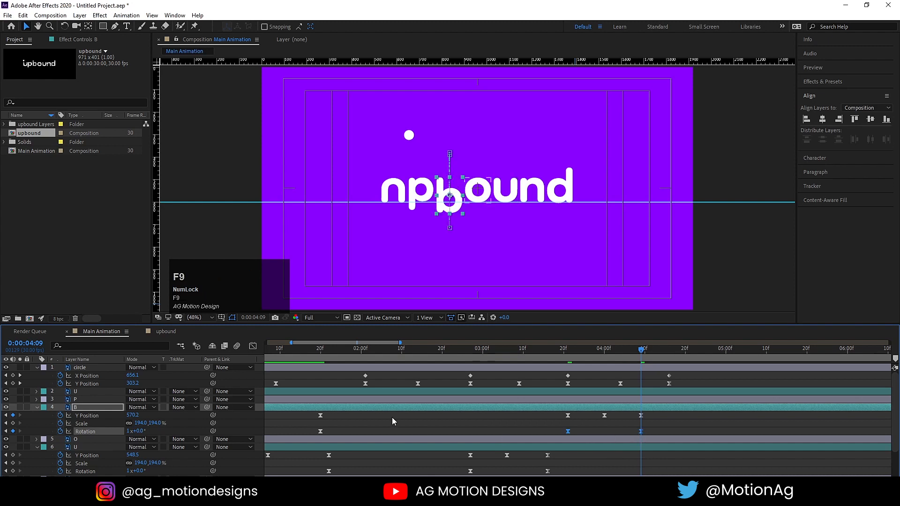
click(252, 346)
mouse_move(541, 406)
mouse_down()
mouse_move(666, 458)
mouse_move(593, 432)
mouse_up()
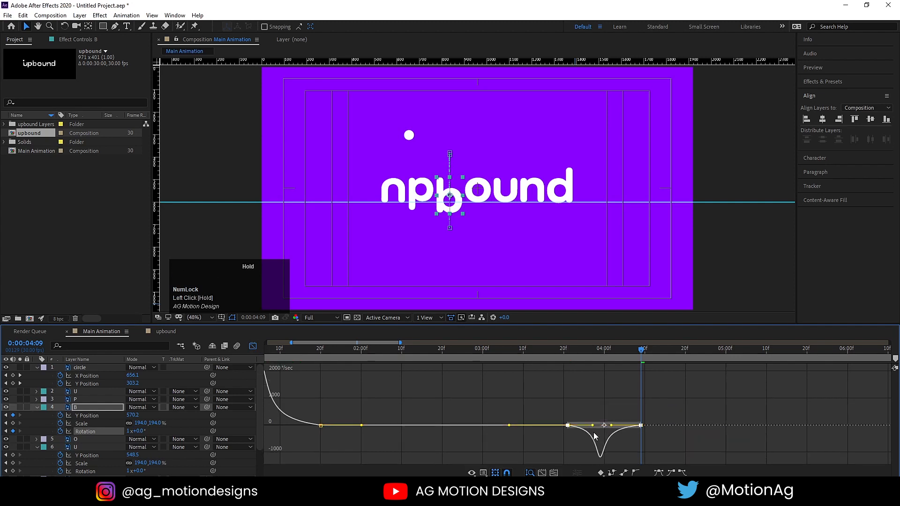
click(253, 346)
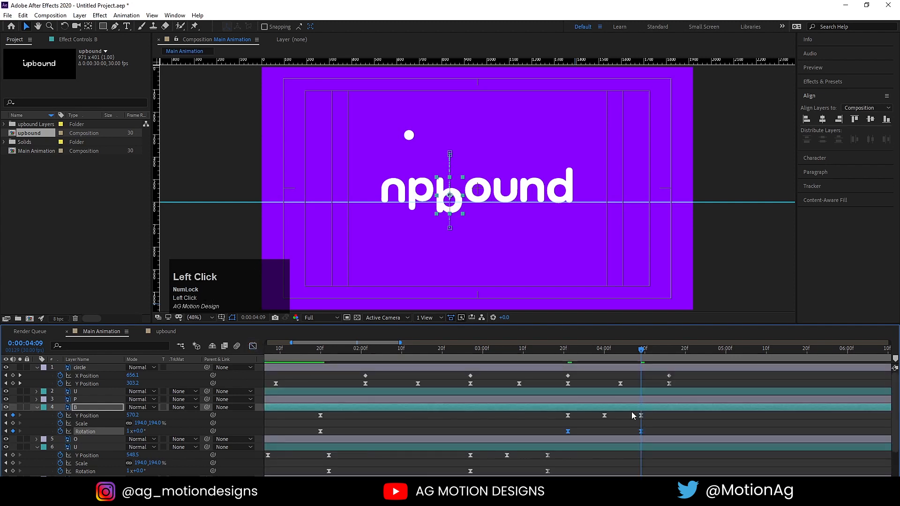
Step: Reshape the speed curve of B's three Y Position jump keyframes to ease longer around the peak, and preview the jump
click(561, 411)
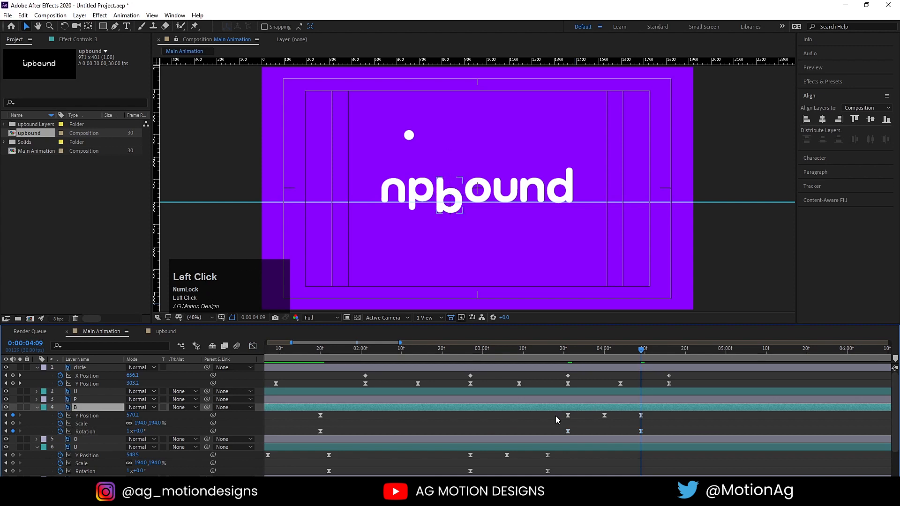
drag(555, 415, 660, 418)
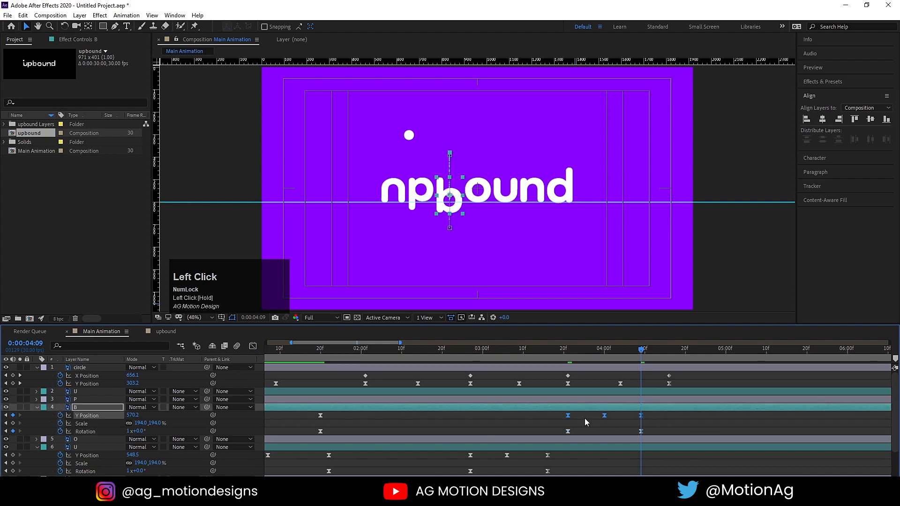
click(253, 346)
drag(607, 425, 622, 402)
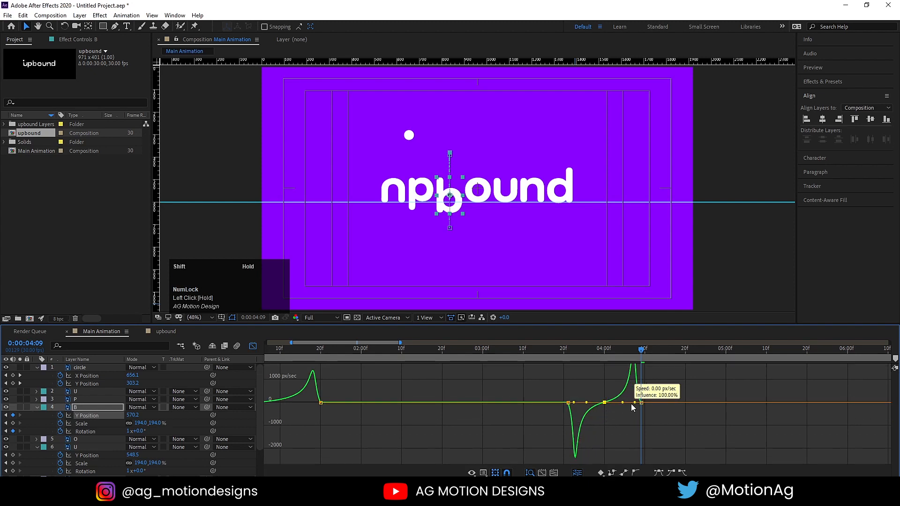
click(566, 350)
key(space)
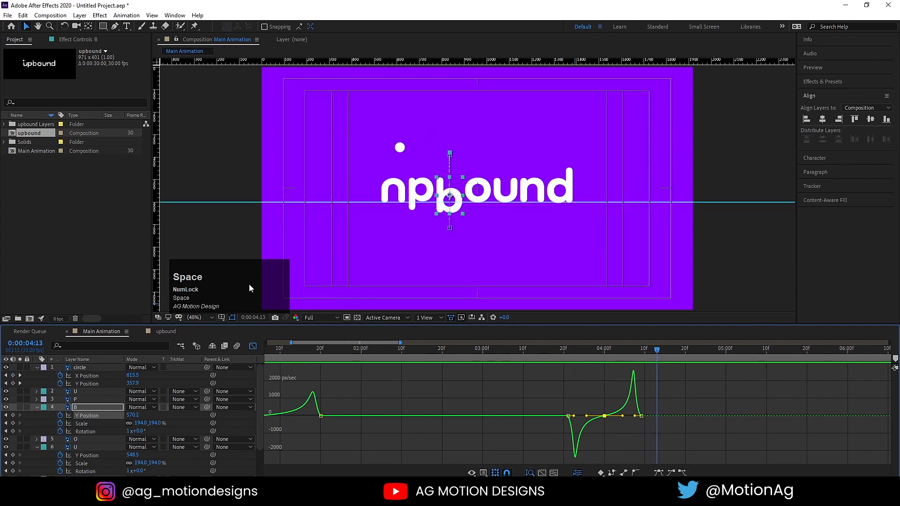
click(253, 345)
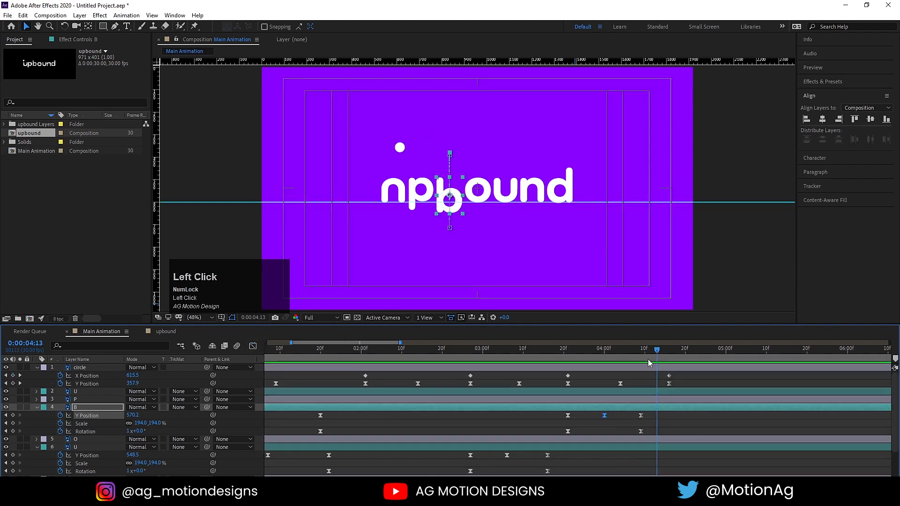
Step: Set B's landing Y Position at 0:00:04:09 to 525.2 so its base lines up with the guide
key(j)
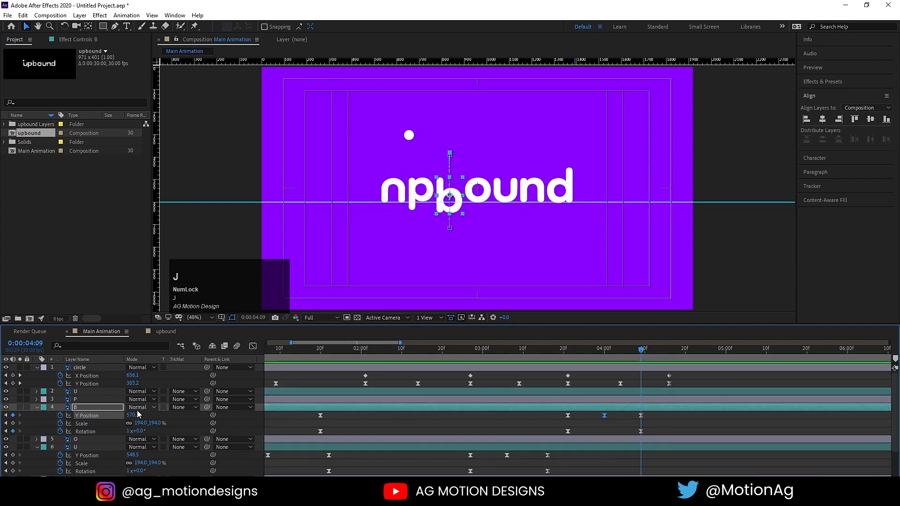
drag(134, 415, 115, 413)
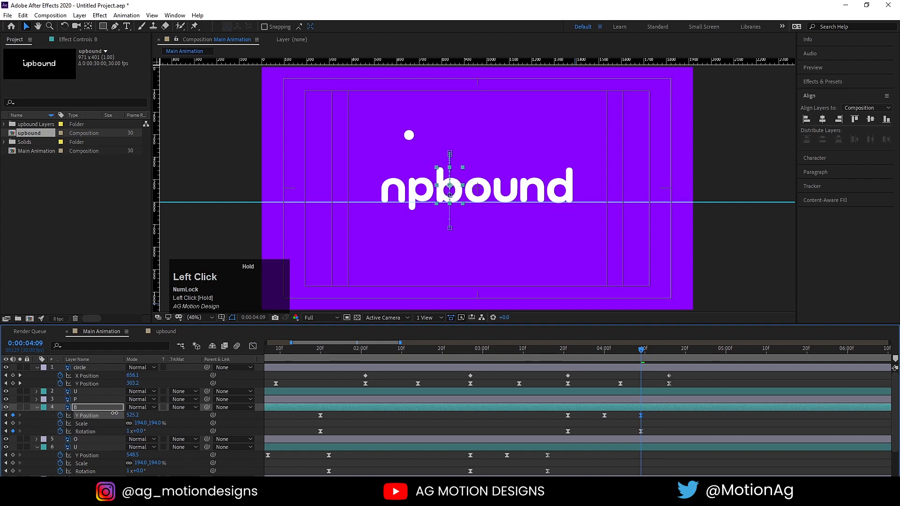
click(643, 378)
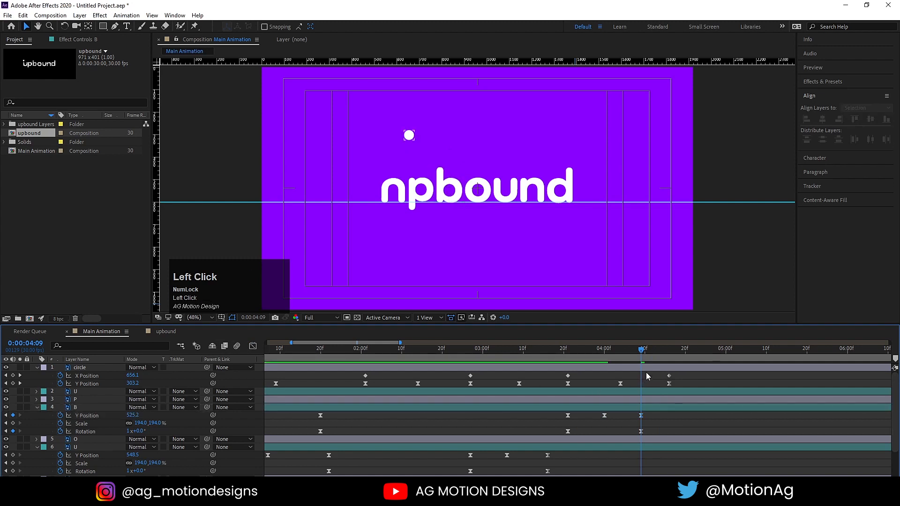
Step: Add a Y Position keyframe to the first letter U (layer 2) at 0:00:04:16, where the circle lands, and start a preview
key(k)
click(395, 196)
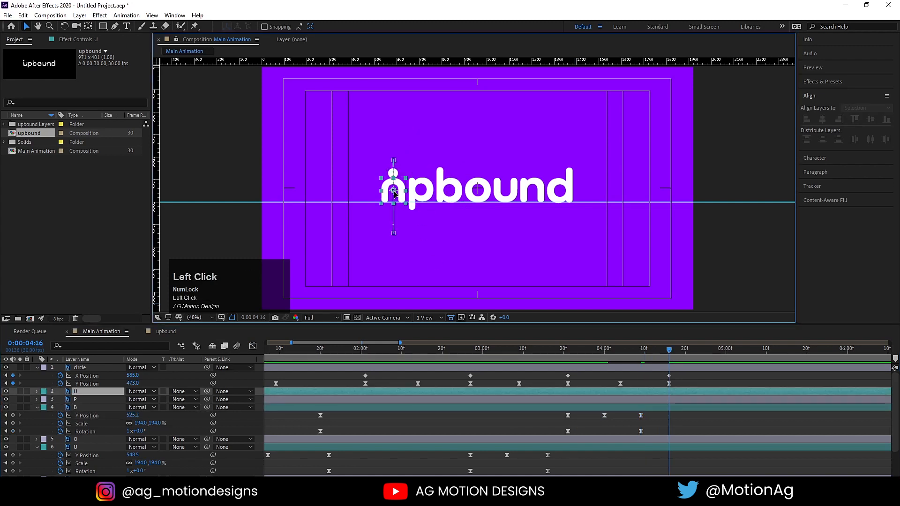
key(p)
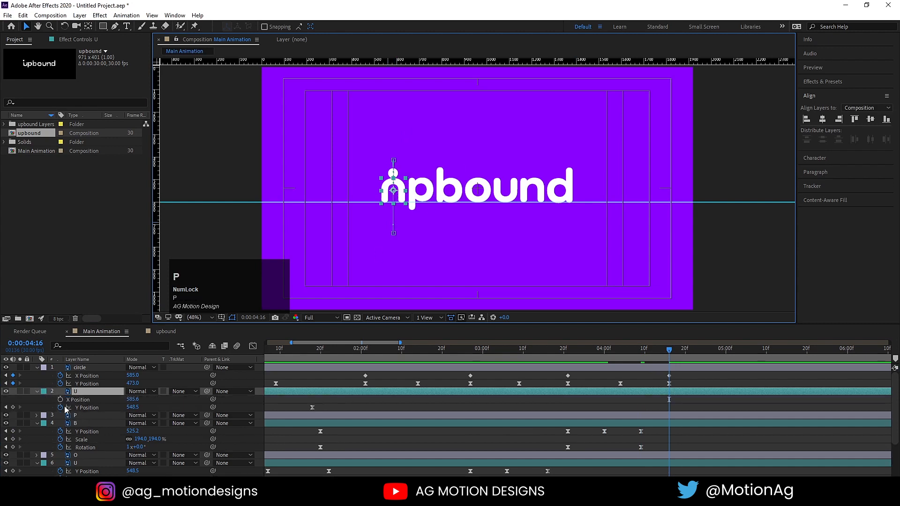
click(13, 407)
key(space)
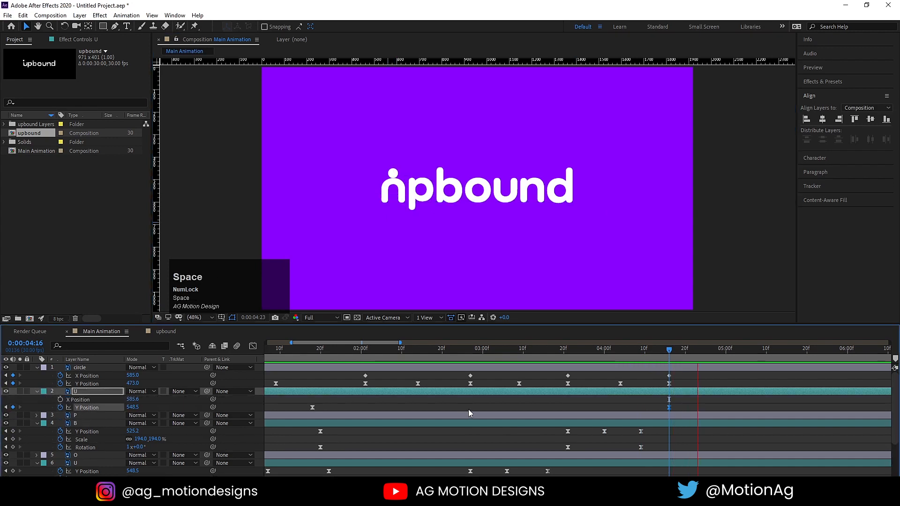
Step: Raise the first letter U to Y Position 396.3 at 0:00:04:25 and copy its takeoff keyframe to 0:00:05:04
drag(399, 181, 398, 148)
key(space)
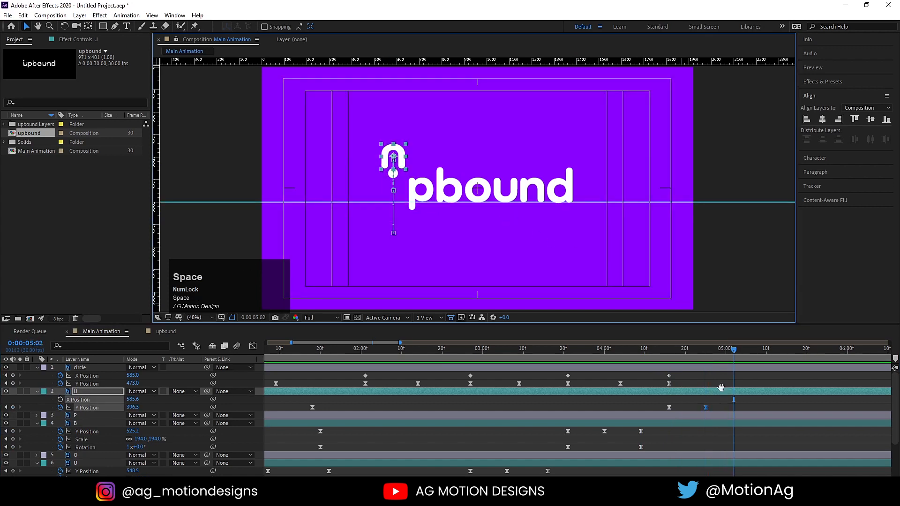
click(668, 405)
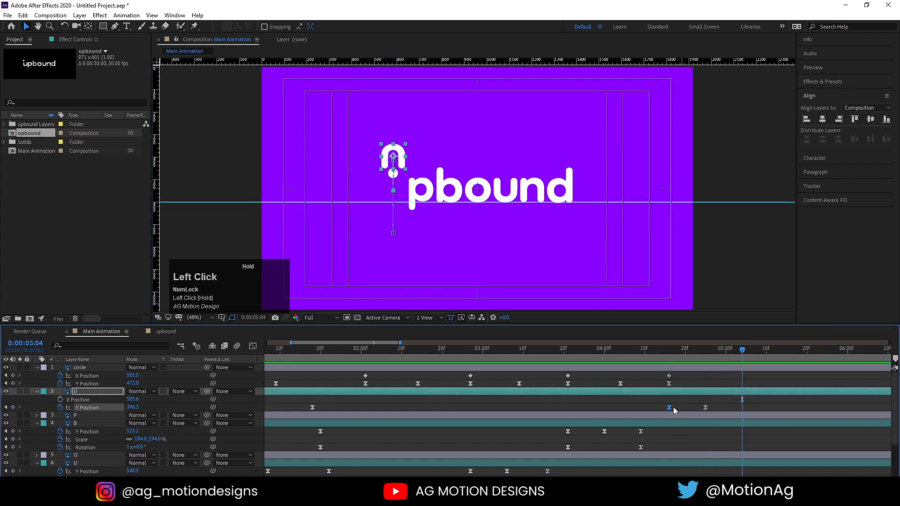
key(ctrl+c)
key(ctrl+v)
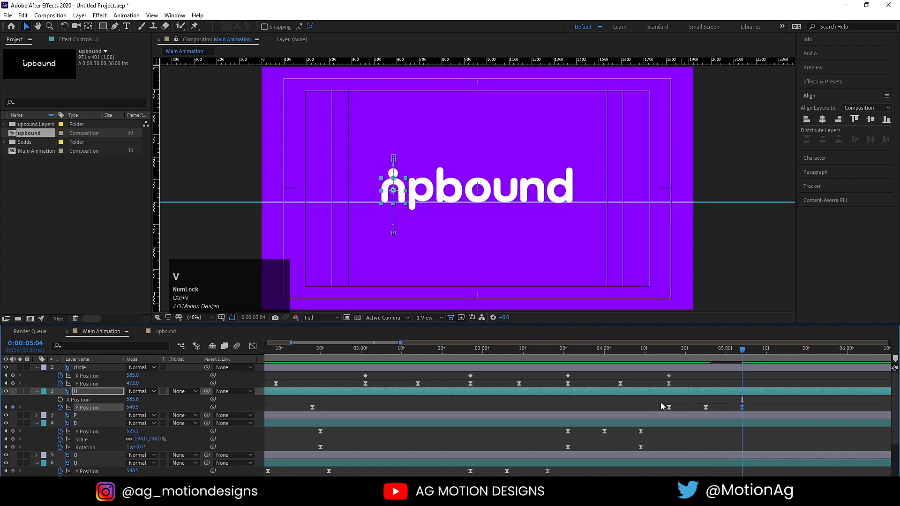
key(j)
key(j)
key(k)
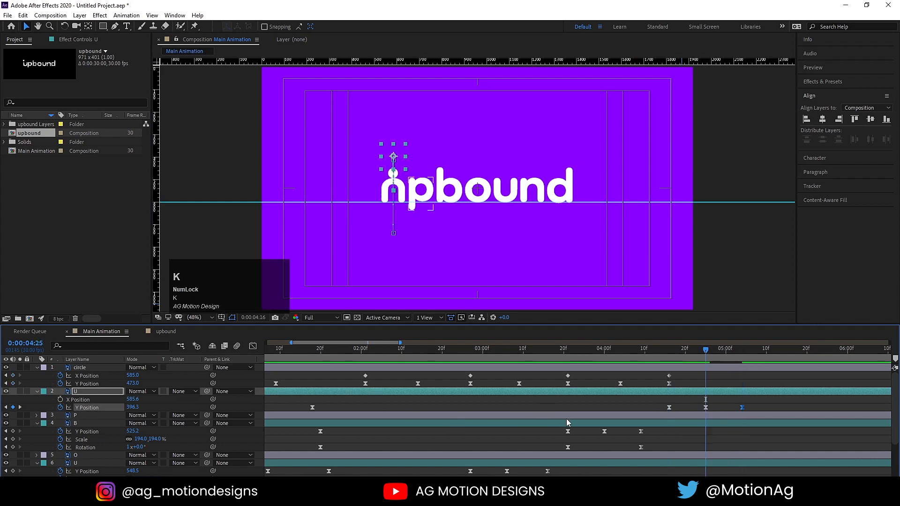
key(k)
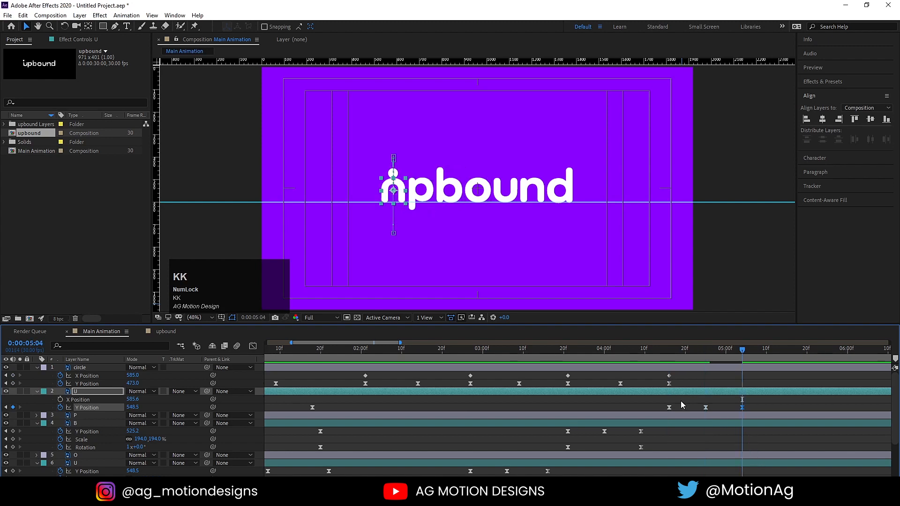
key(j)
key(j)
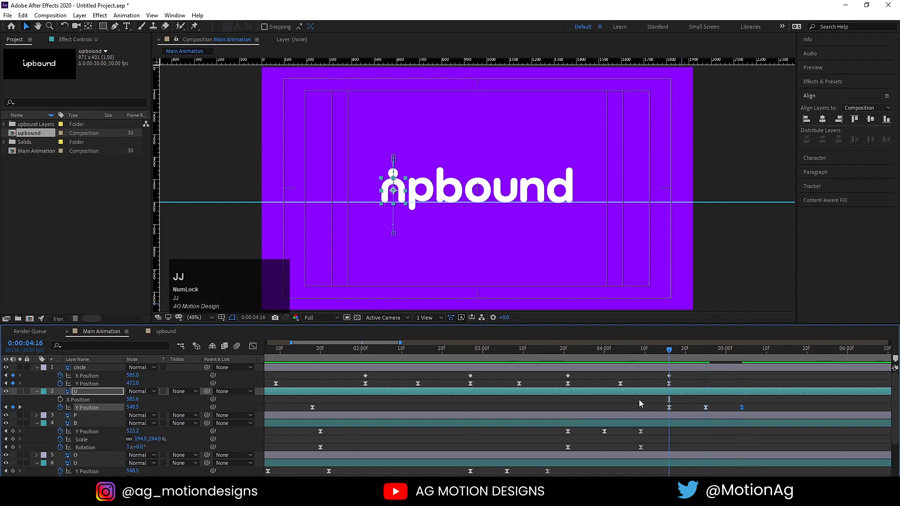
Step: Add a Rotation keyframe to the first letter U at 0:00:04:16, where its jump starts
click(77, 392)
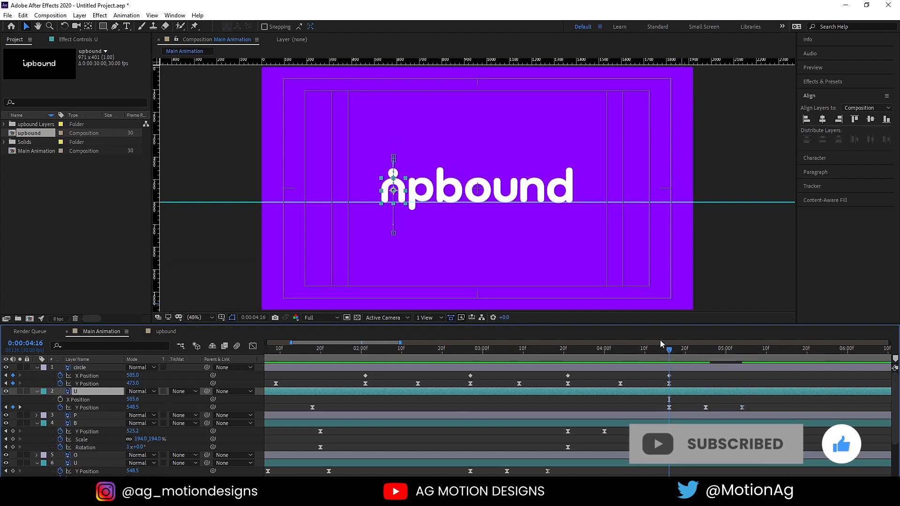
key(k)
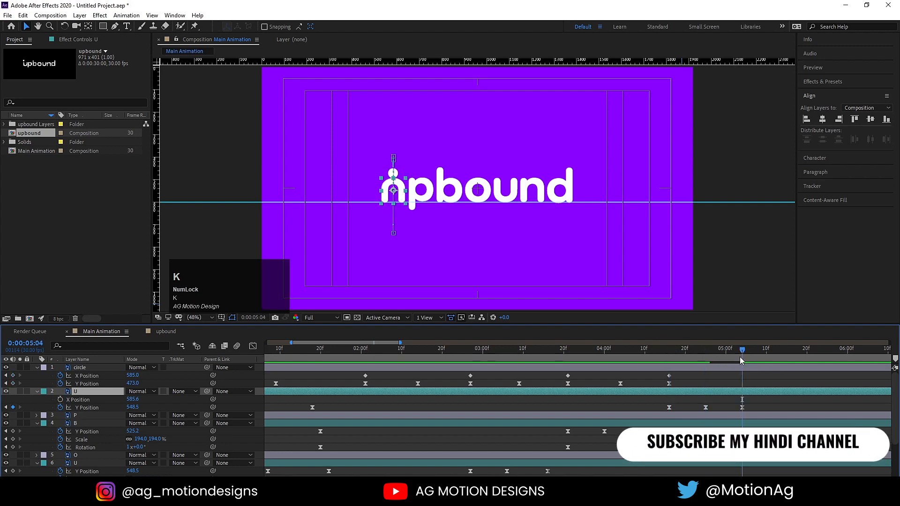
click(676, 353)
key(k)
key(k)
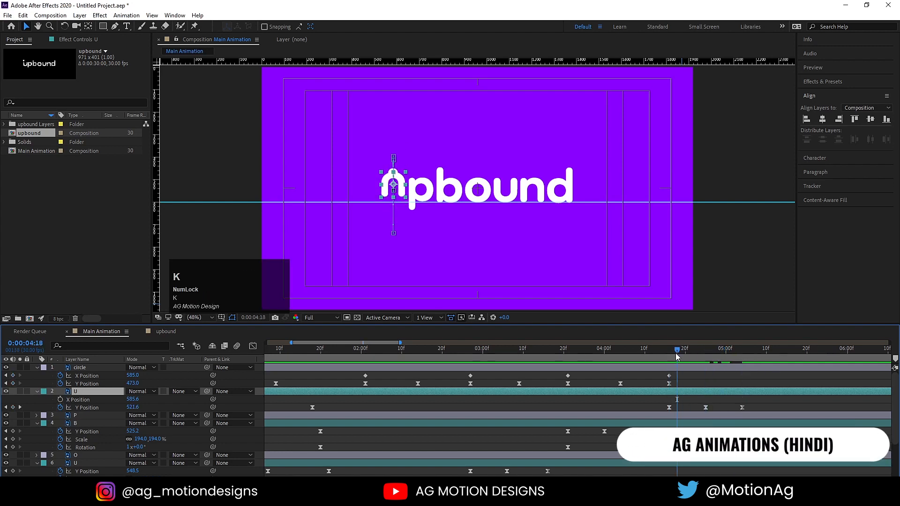
key(j)
key(j)
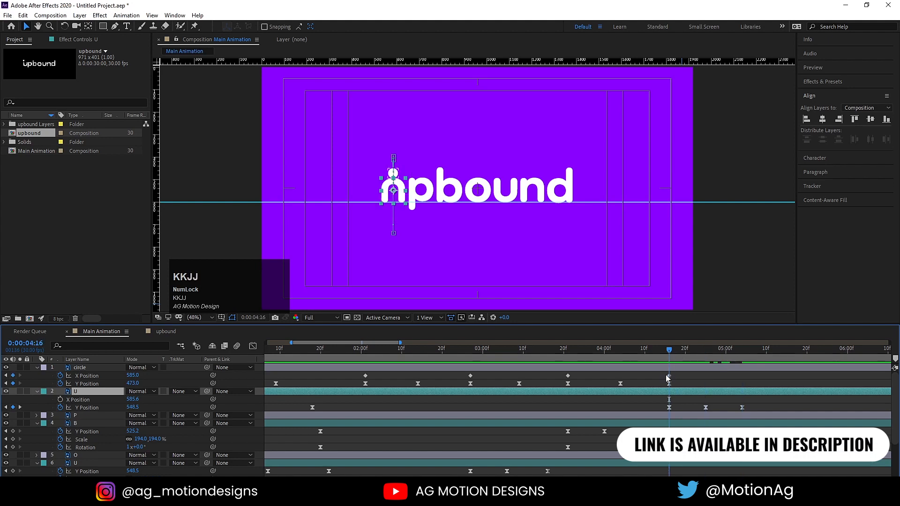
key(r)
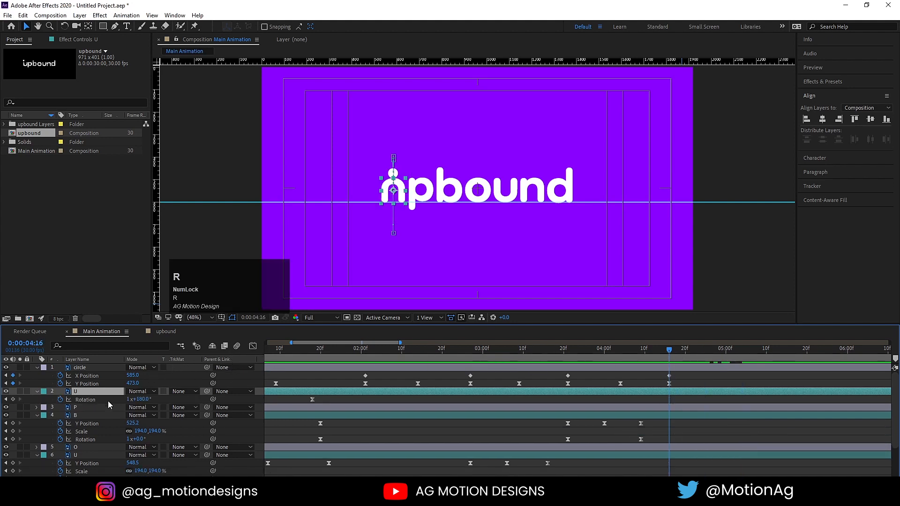
click(13, 399)
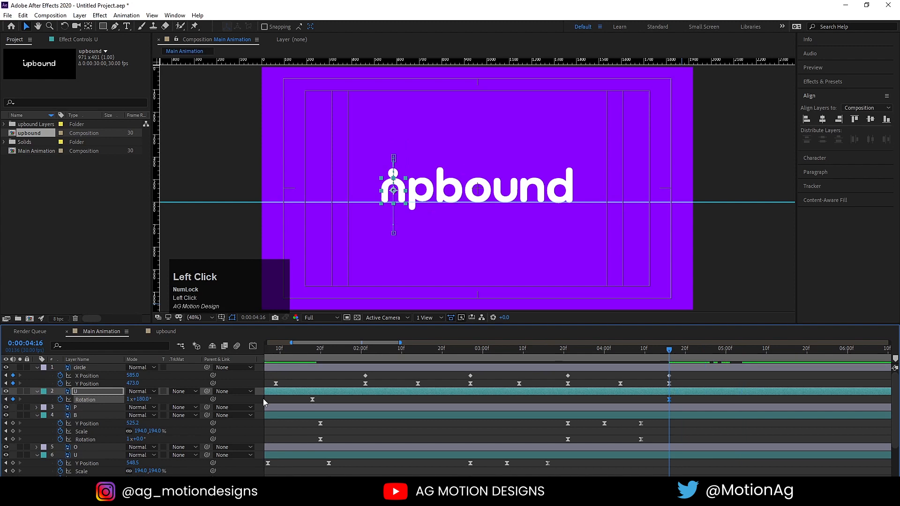
Step: At 0:00:05:04, set the first U's Rotation to 1x+0.0° and its landing Y Position to 544.5 to match the guide
key(u)
key(k)
key(k)
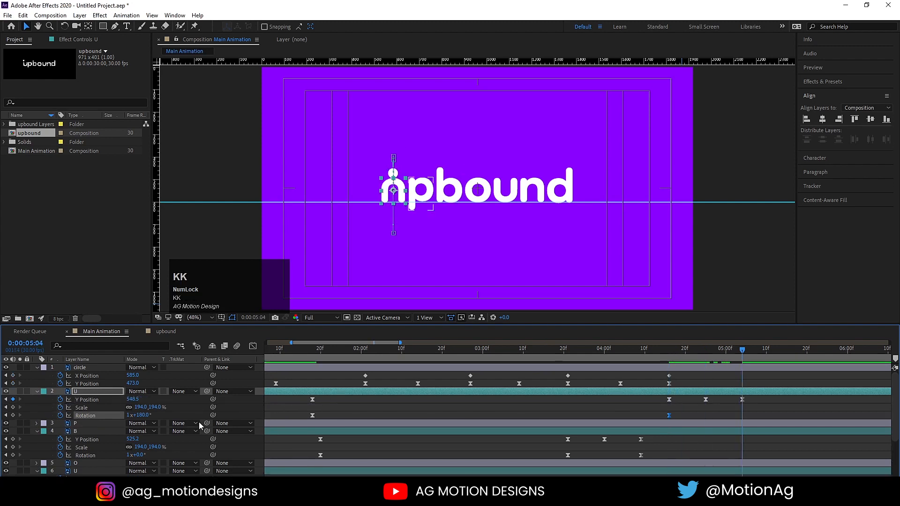
click(143, 415)
text(0)
key(Return)
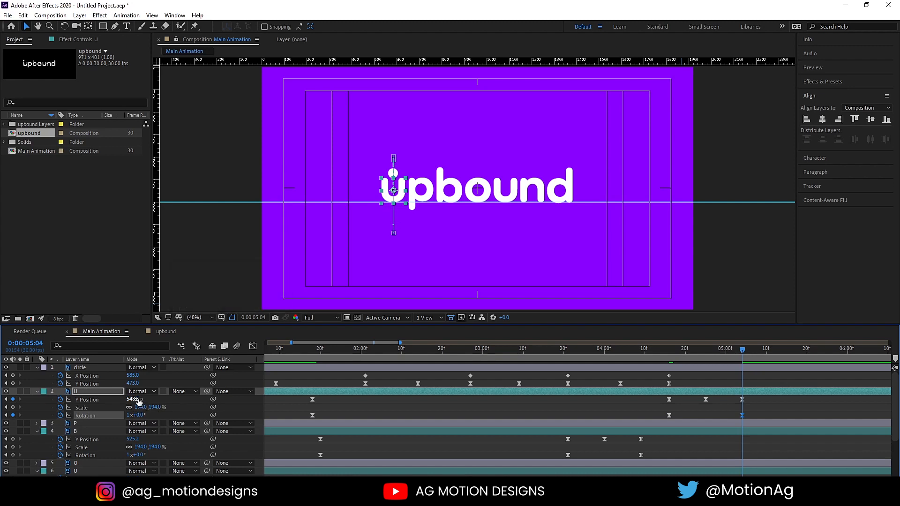
drag(137, 399, 133, 399)
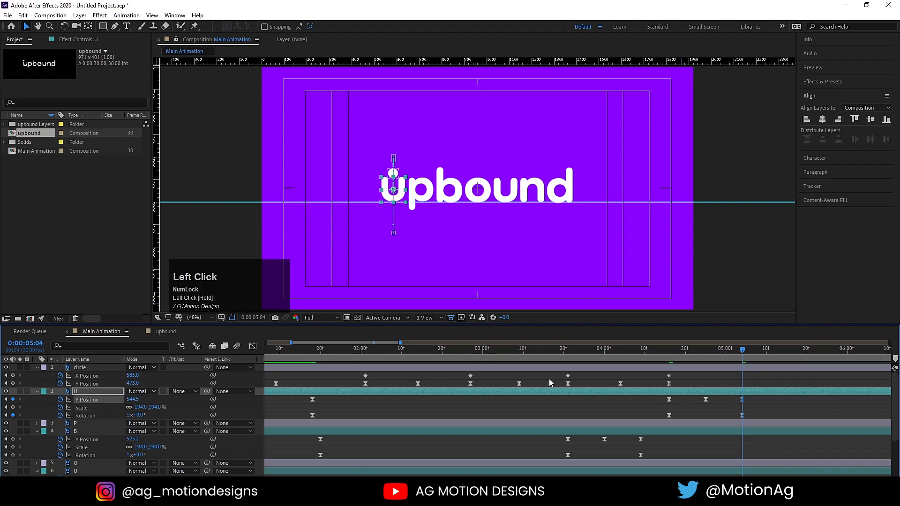
Step: Easy Ease the first U's three Y Position jump keyframes and reshape their speed curve to ease longer around the peak
key(j)
key(j)
click(672, 402)
drag(672, 401, 761, 398)
key(F9)
click(252, 349)
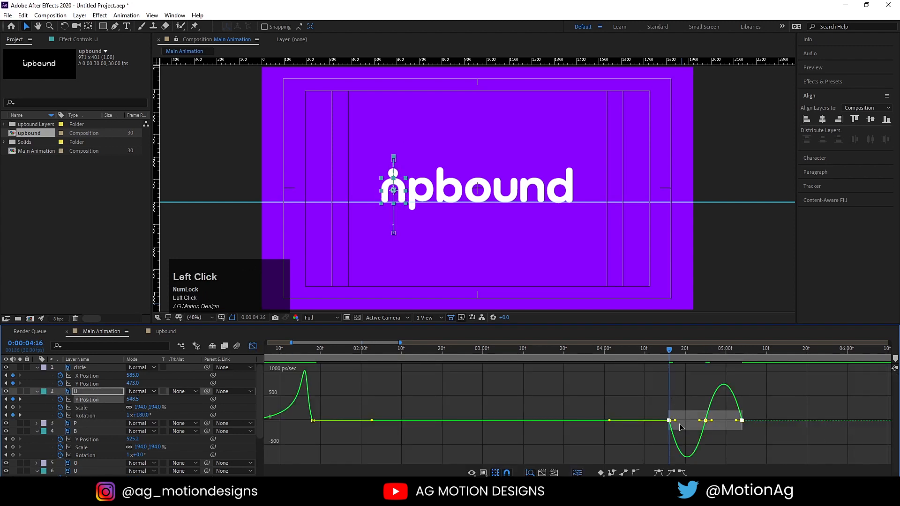
drag(612, 407, 725, 400)
click(699, 404)
click(705, 420)
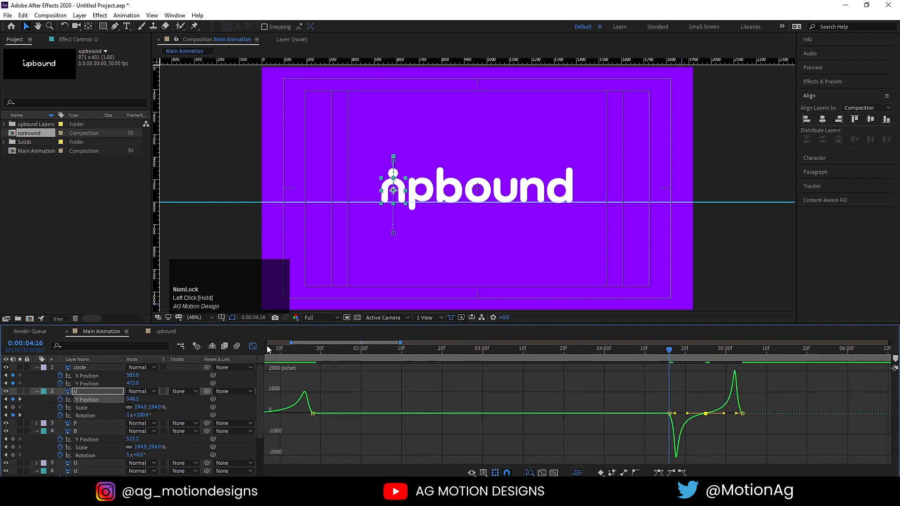
click(253, 345)
Step: Easy Ease the first U's last two Rotation keyframes, pull the speed curve into a sharp mid-flip peak, and preview the jumps
drag(644, 413, 750, 417)
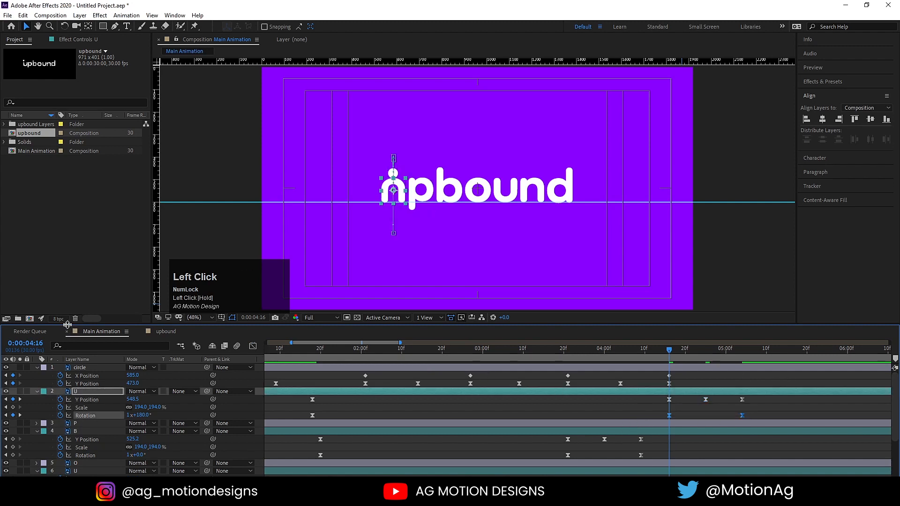
key(F9)
click(253, 346)
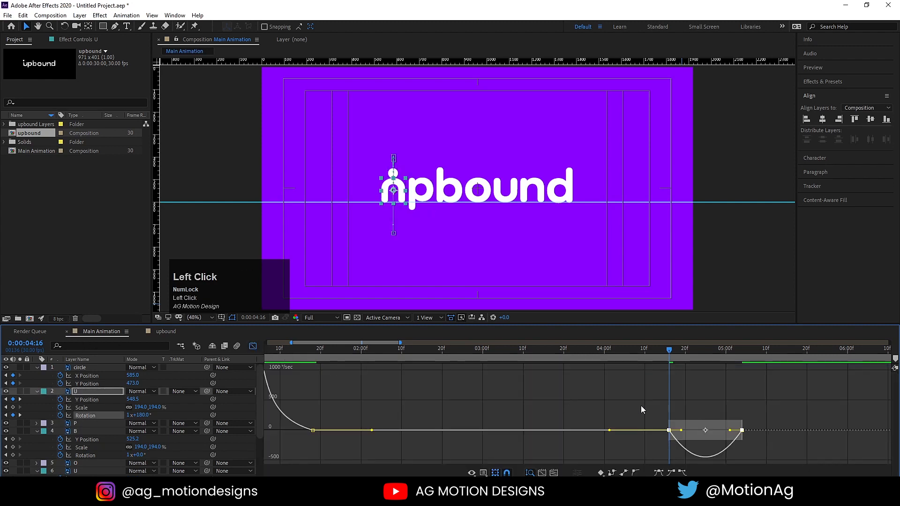
drag(642, 409, 694, 420)
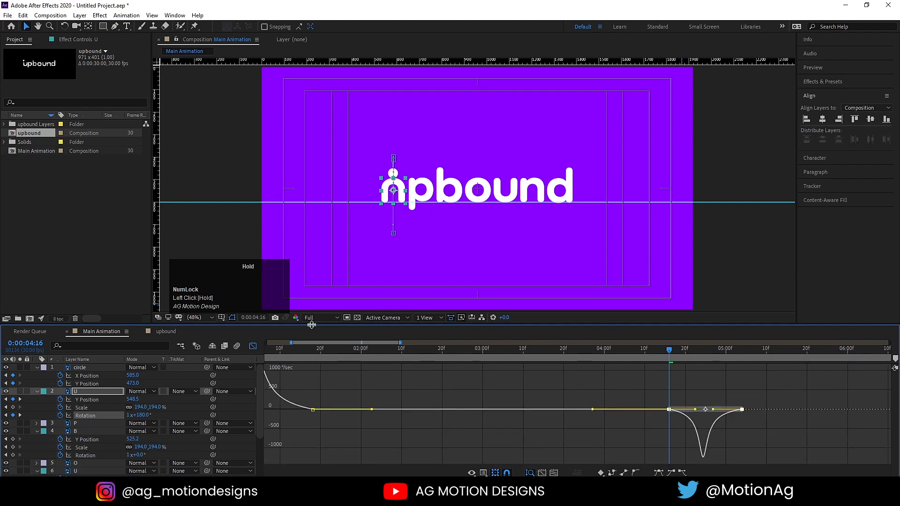
click(252, 346)
key(space)
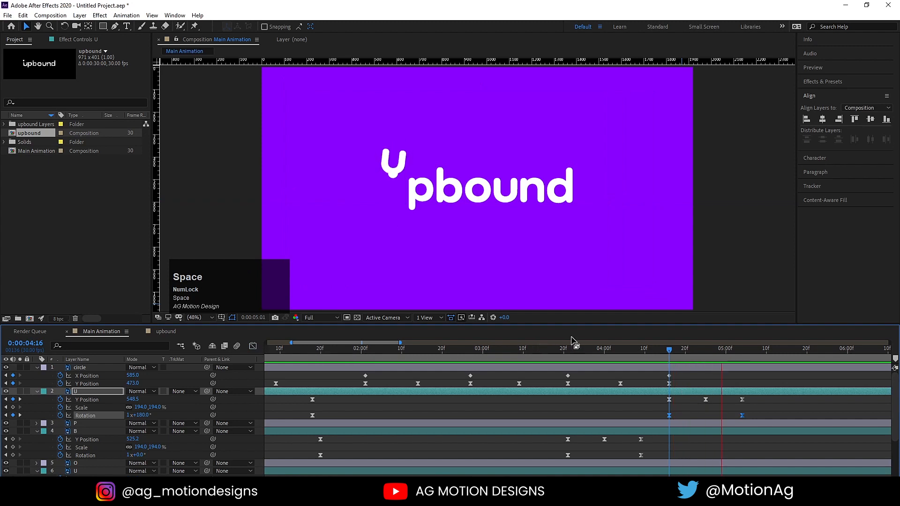
key(space)
click(488, 351)
key(space)
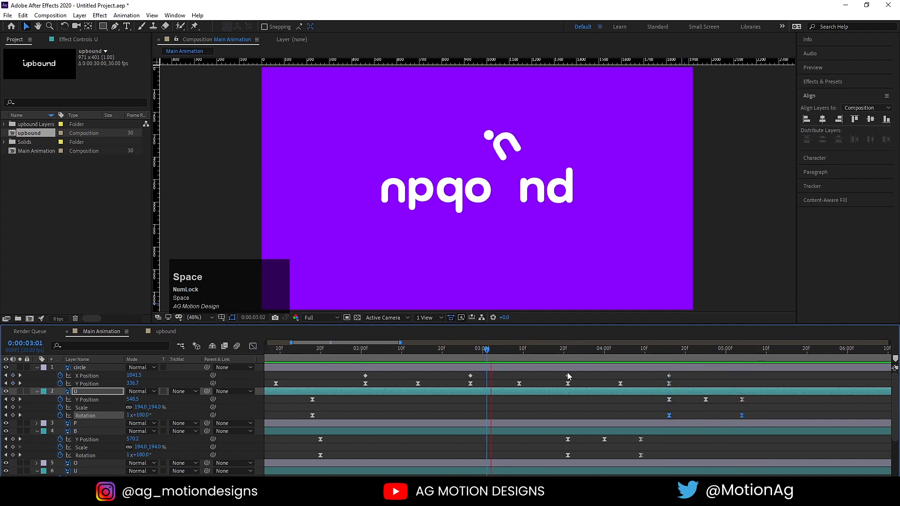
key(space)
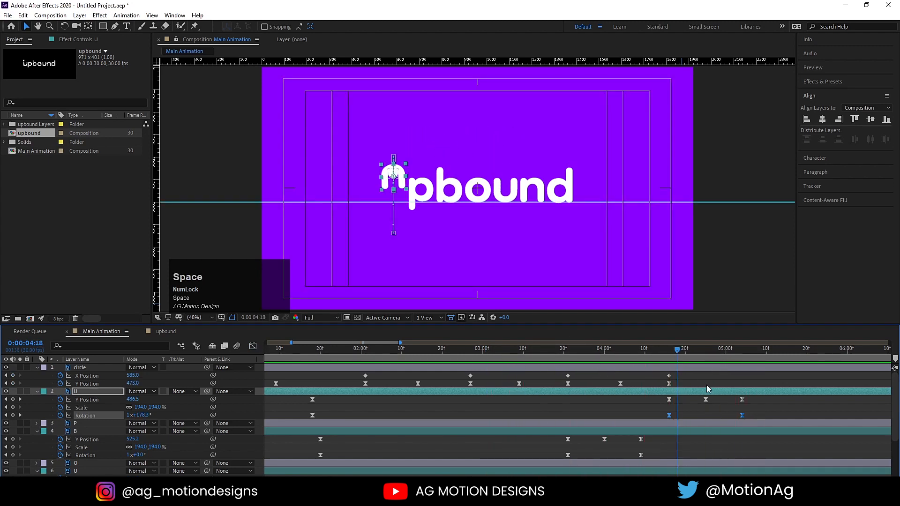
Step: Set the circle's Y Position to 156.0 at 0:00:04:25 and paste its 473.0 keyframe at 0:00:05:04
click(669, 357)
click(681, 366)
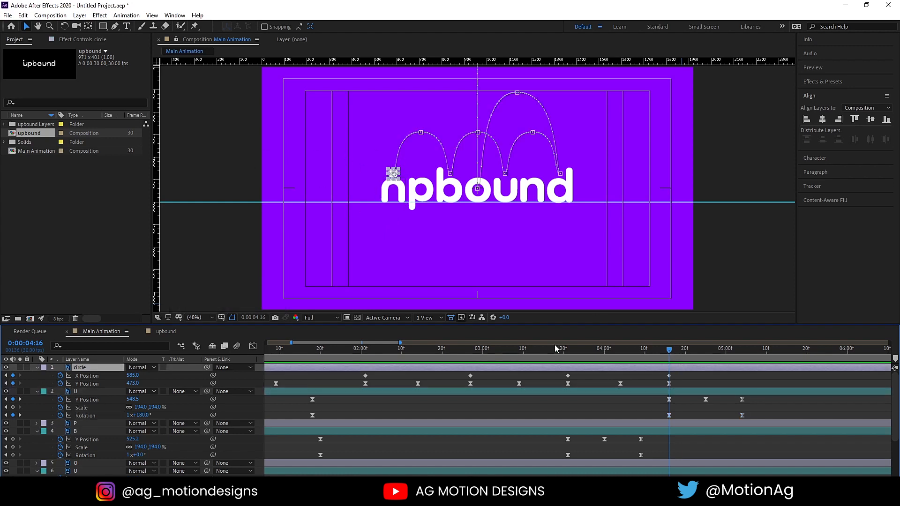
drag(694, 354, 704, 356)
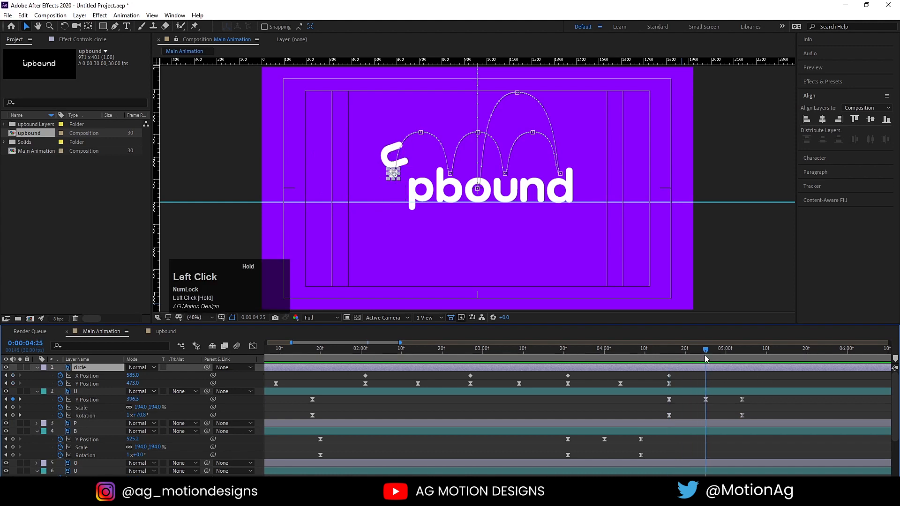
key(minus)
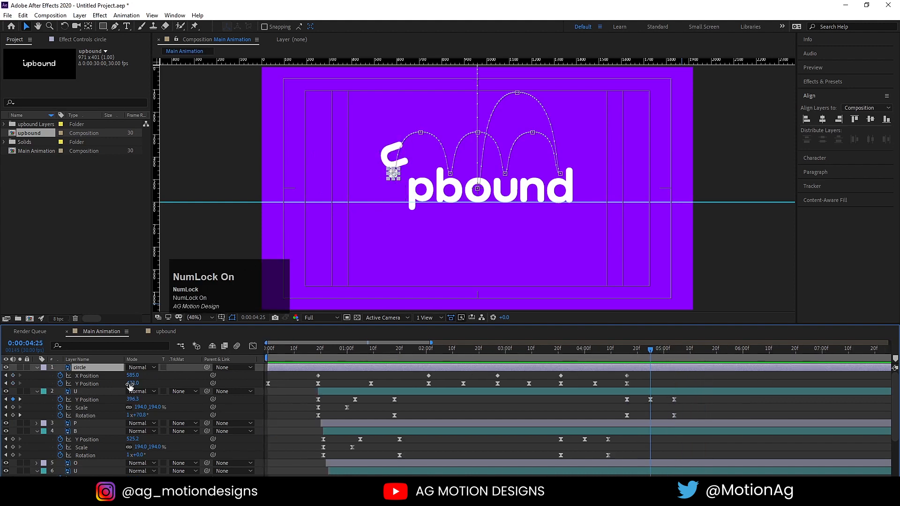
mouse_move(140, 385)
mouse_down()
mouse_move(165, 369)
mouse_move(98, 378)
mouse_move(129, 383)
mouse_up()
key(k)
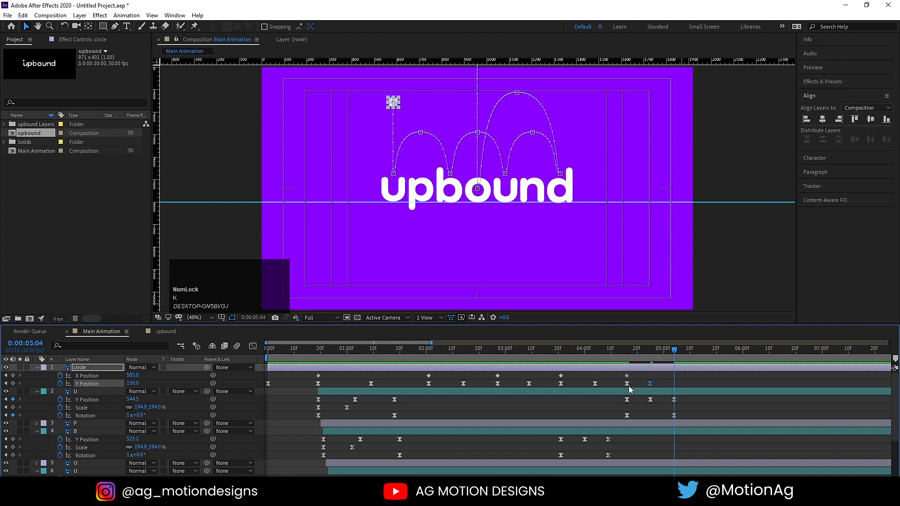
key(ctrl+v)
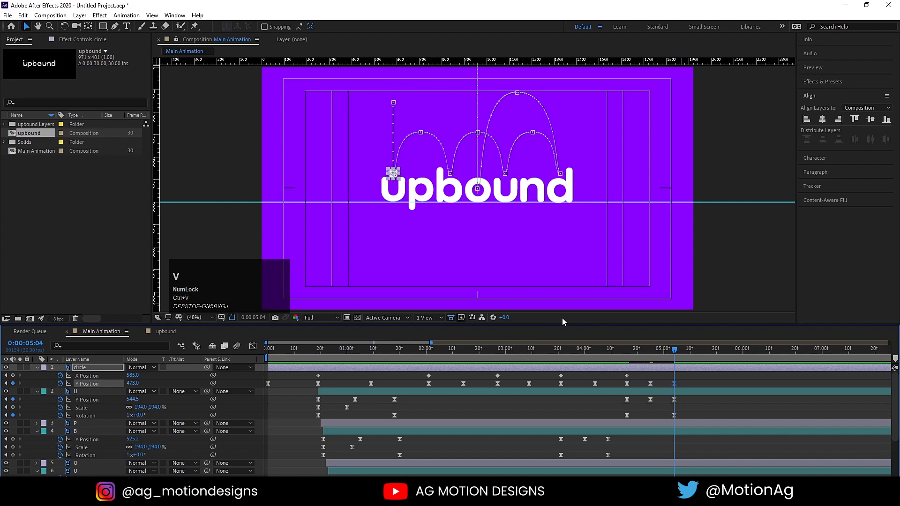
Step: Move the circle above the U's left stem at 0:00:05:04, to about X 548.3, Y 450.5, and preview the motion
alt+scroll(386, 180, up, 7)
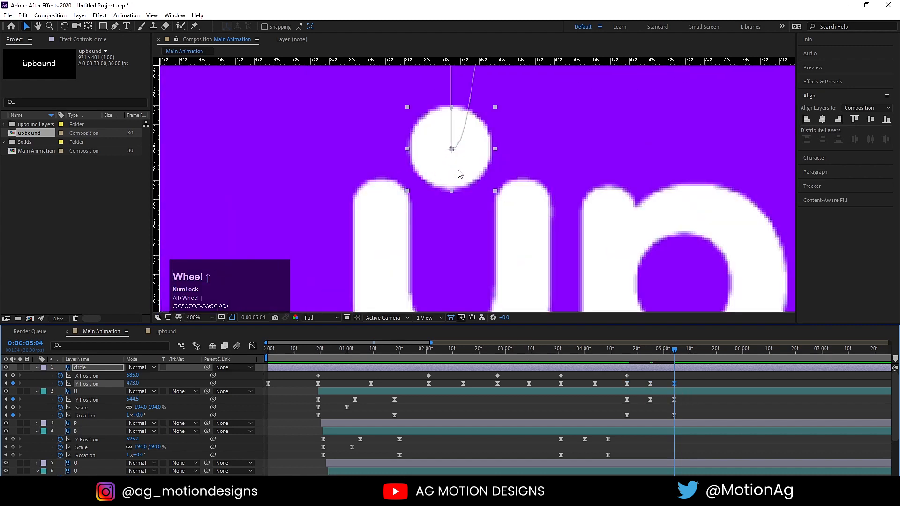
drag(458, 174, 390, 130)
click(197, 318)
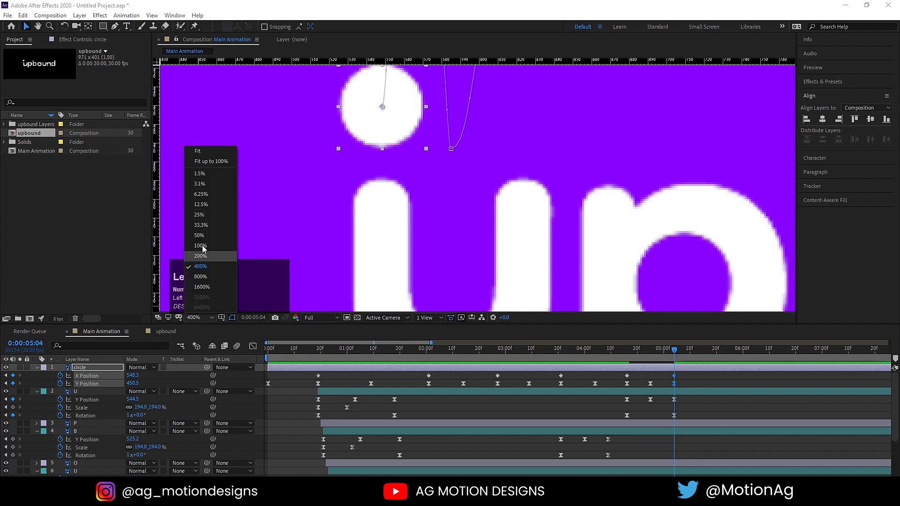
click(197, 152)
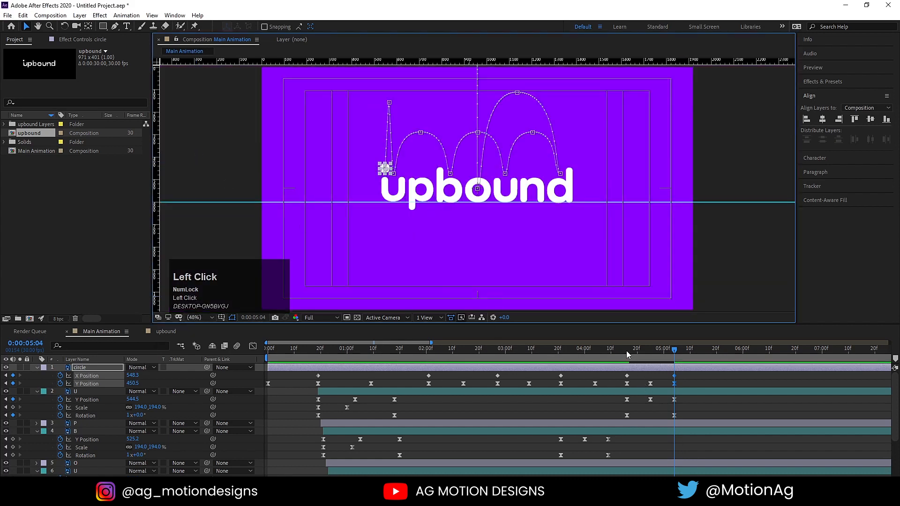
key(space)
key(space)
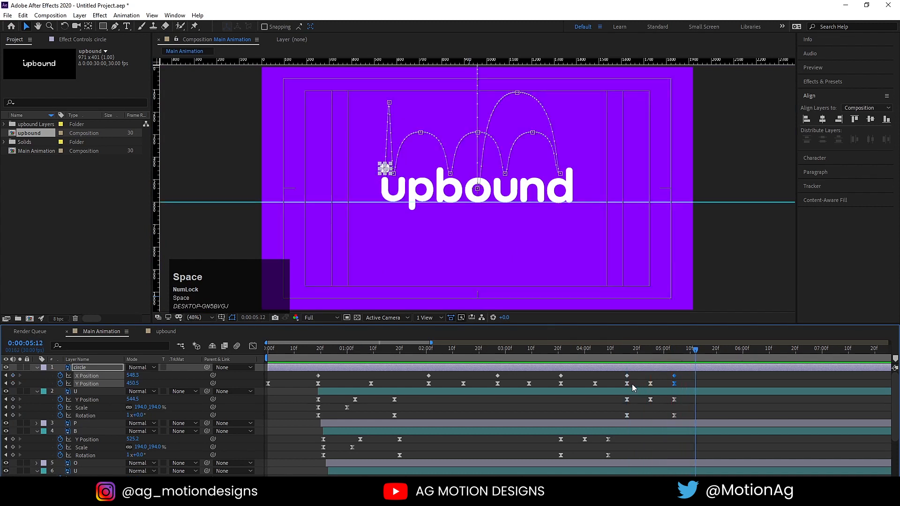
Step: Reshape the speed curve of the circle's last three Y Position keyframes to ease longer around the top of the bounce
drag(621, 387, 682, 391)
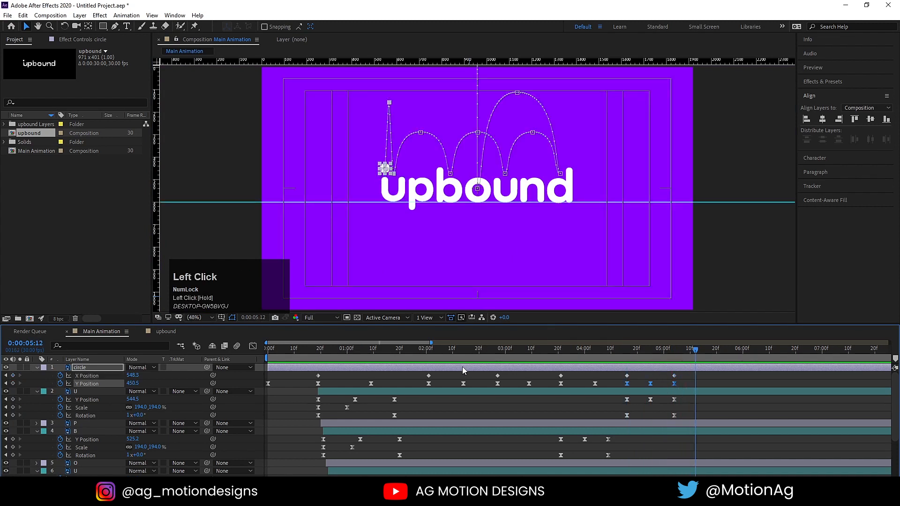
click(253, 346)
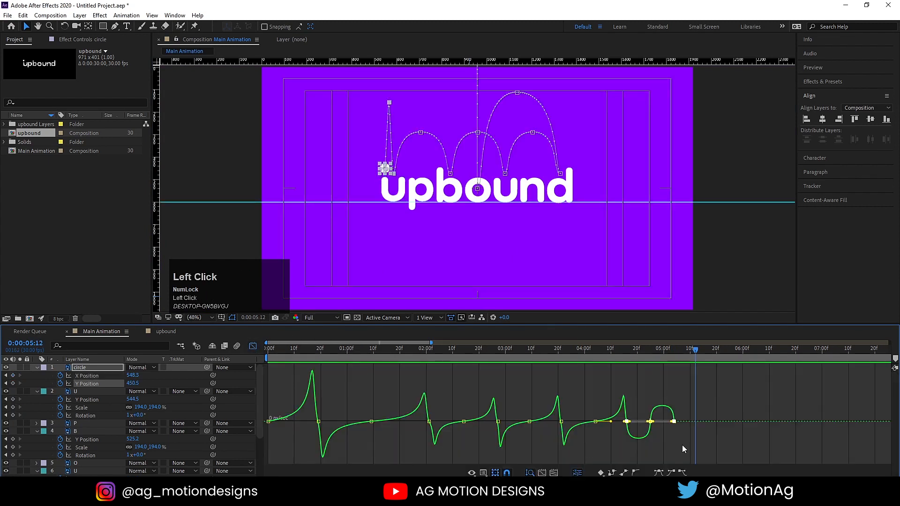
mouse_move(658, 430)
mouse_down()
mouse_move(640, 420)
mouse_move(662, 416)
mouse_up()
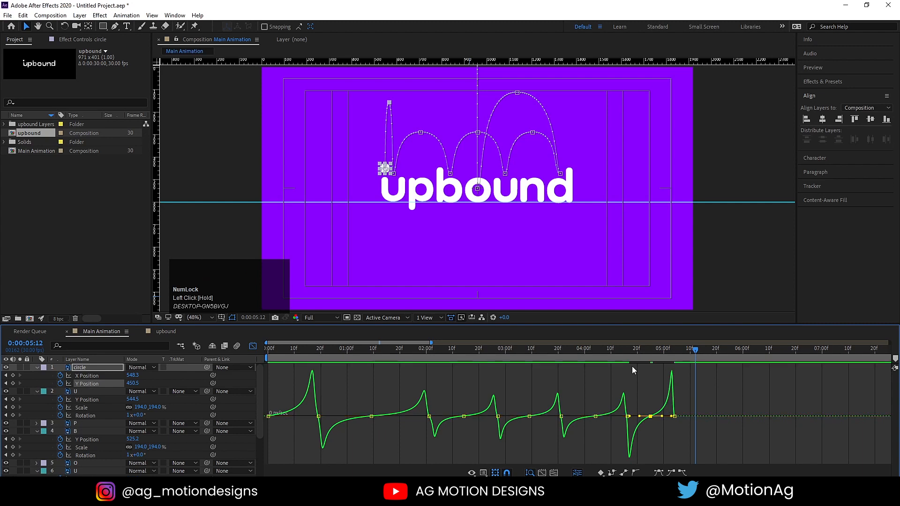
Step: Stretch the circle's last X and Y Position keyframes so the final landing falls at 0:00:05:10, and preview the bounce
click(624, 356)
key(space)
key(space)
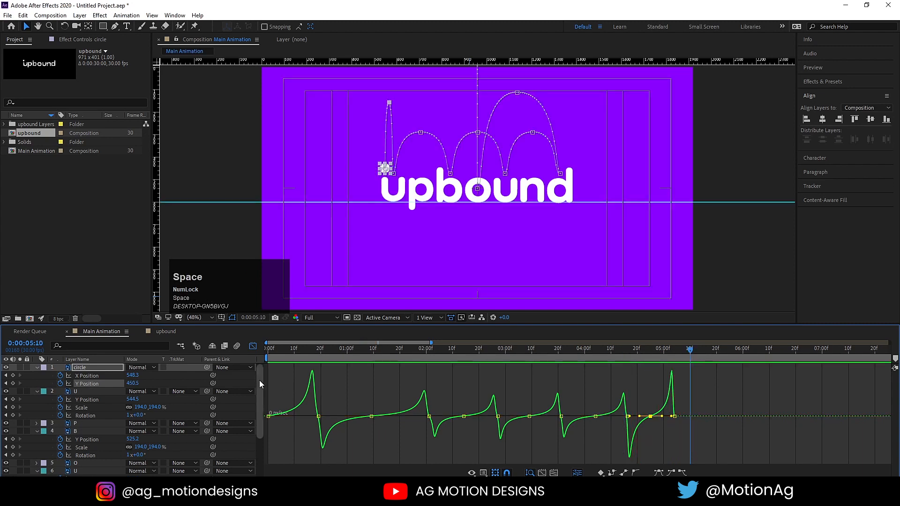
click(253, 345)
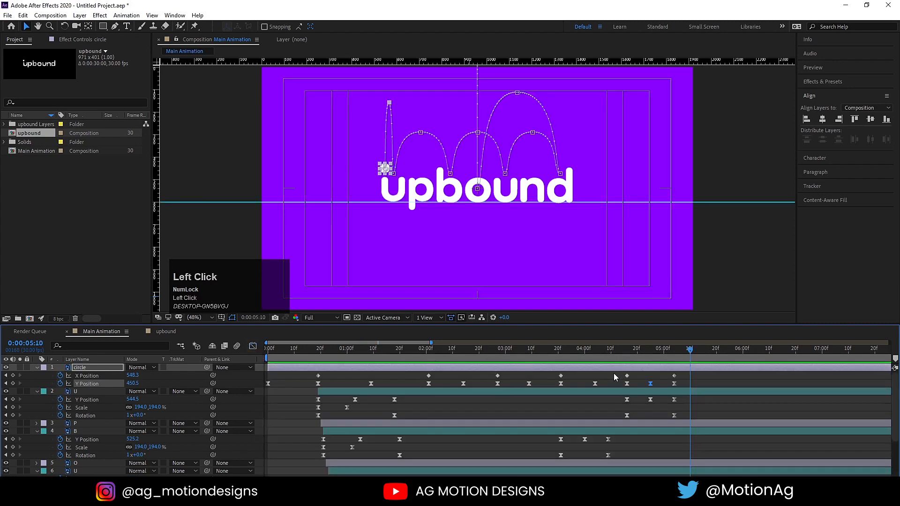
drag(614, 373, 690, 385)
click(625, 351)
key(space)
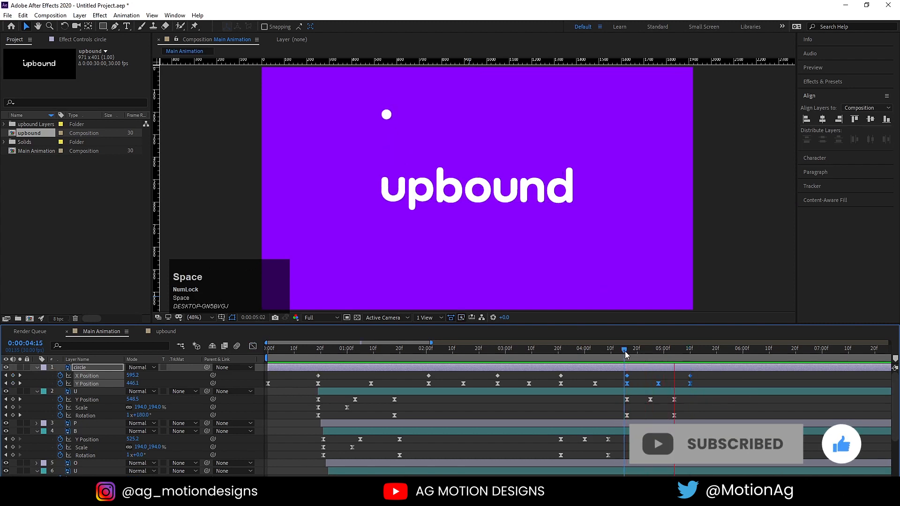
key(space)
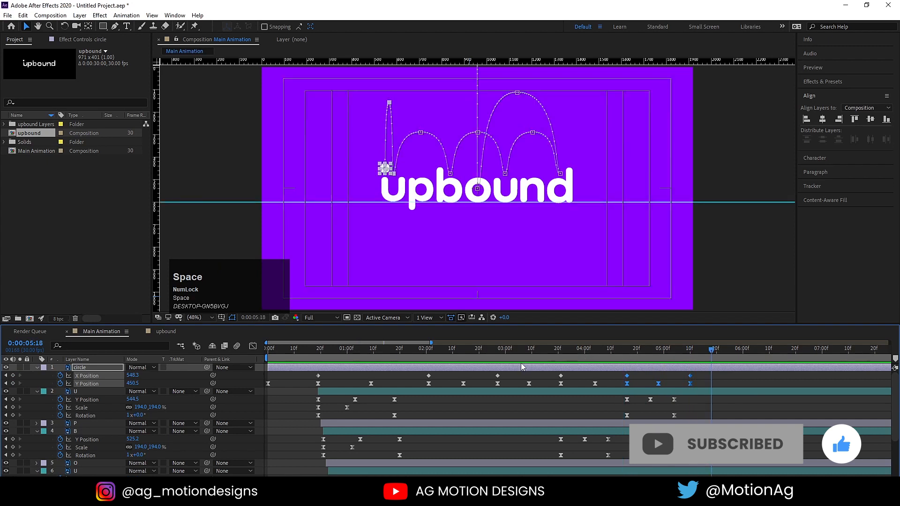
Step: Try shifting the circle's X Position to 554.3 at 0:00:05:10 and preview the landing
click(697, 374)
click(697, 371)
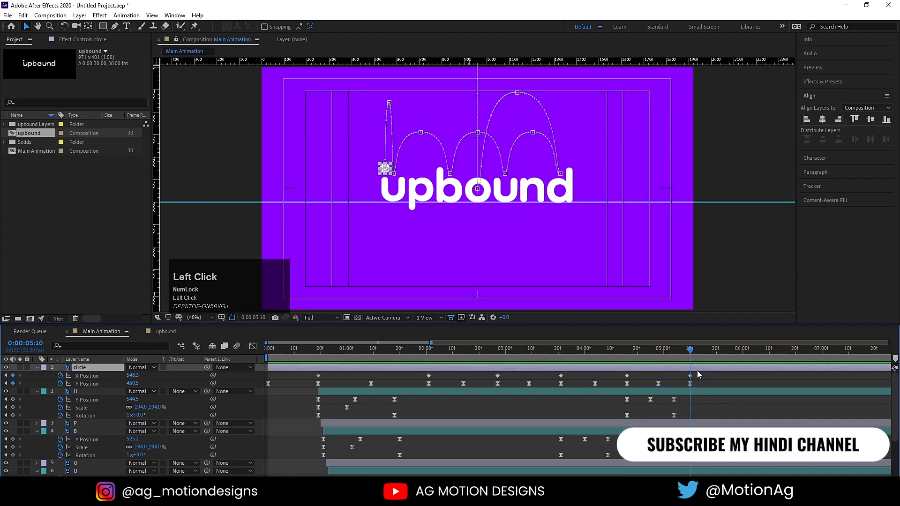
key(Right)
key(Right)
key(Right)
key(Right)
key(Right)
key(Right)
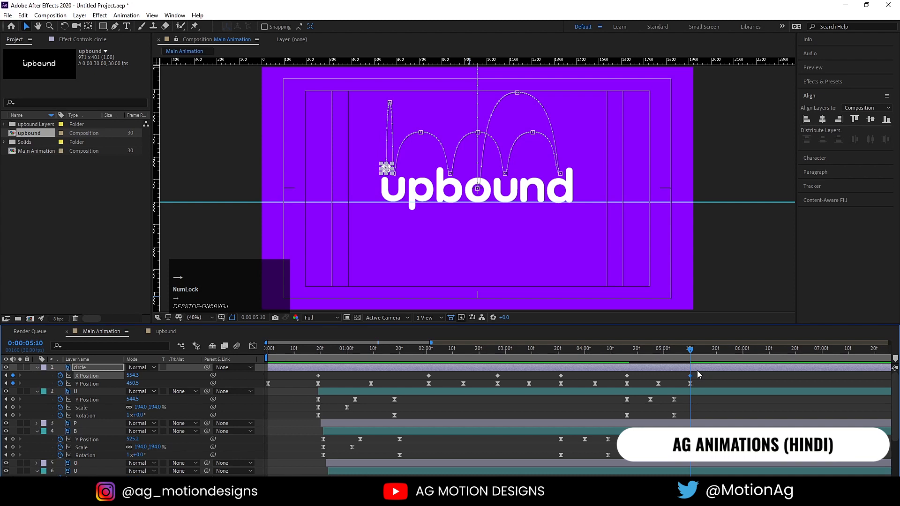
key(space)
key(space)
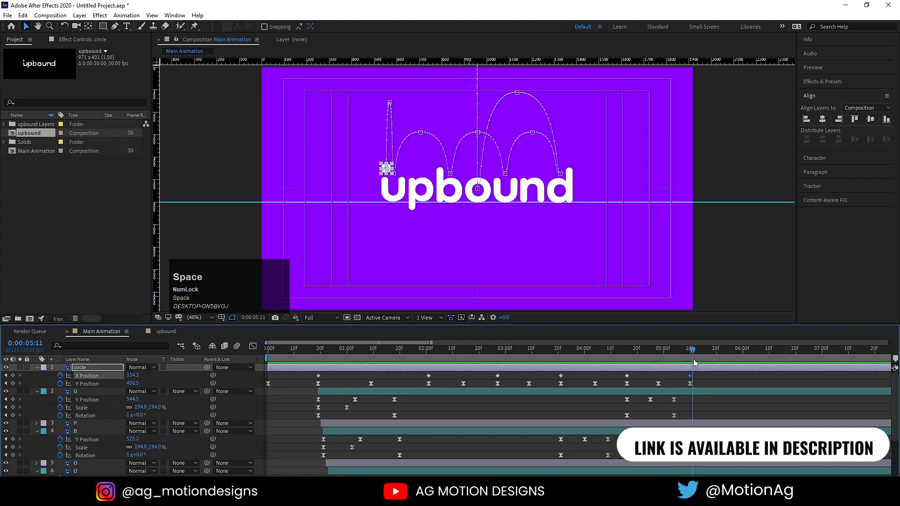
Step: Try nudging the circle over the U's left stem to X Position 545.3 at 0:00:05:10
key(j)
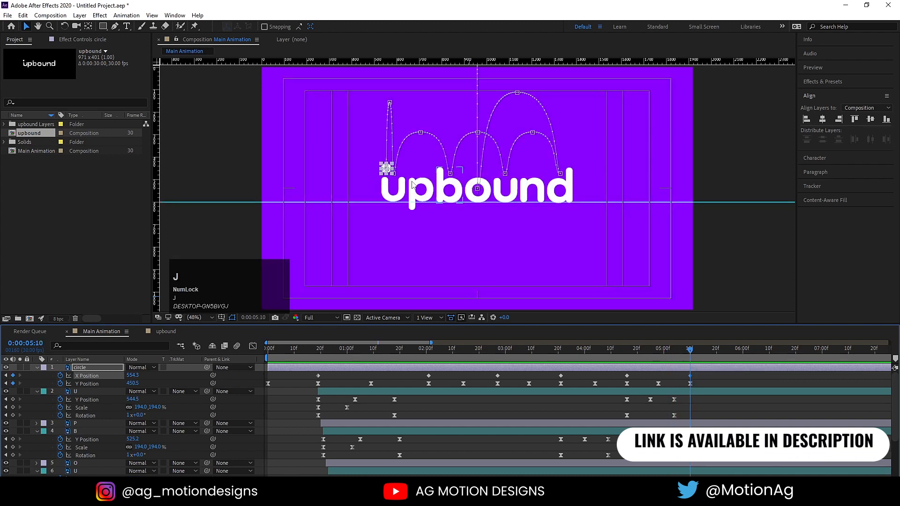
scroll(383, 172, up, 2)
key(Left)
key(Left)
key(Left)
key(Left)
key(Left)
key(Left)
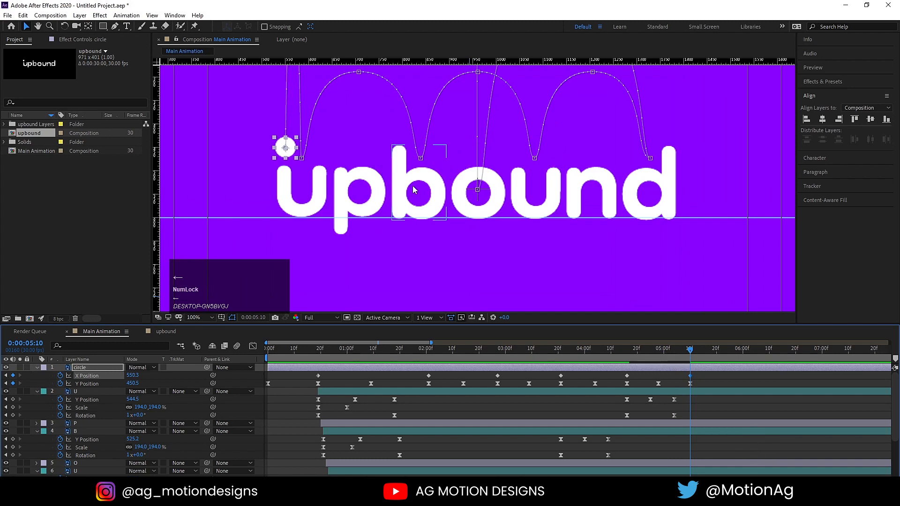
key(Left)
key(Left)
key(Left)
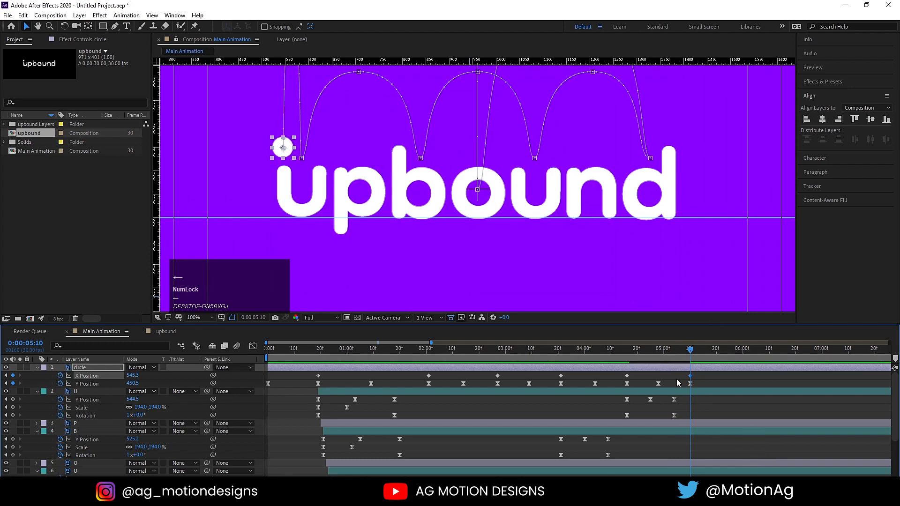
Step: Add a small rebound for the circle: a Y Position keyframe at 0:00:05:23 holding its landing value, and 390.5 at 0:00:05:17
drag(691, 351, 724, 352)
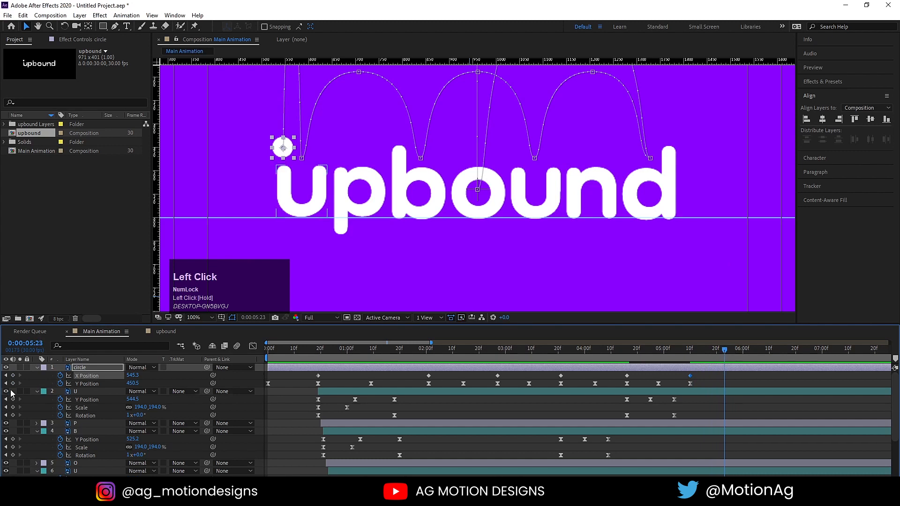
click(13, 383)
click(708, 357)
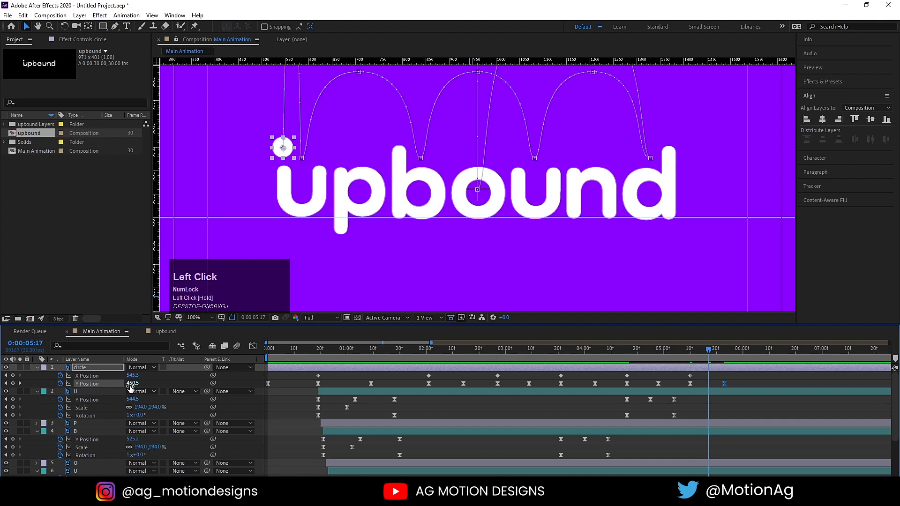
drag(132, 383, 103, 383)
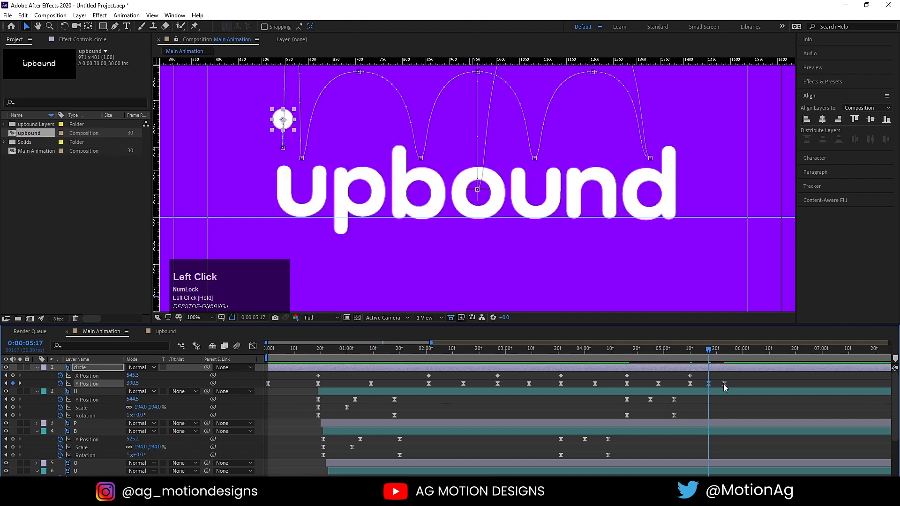
Step: Compress the circle's last three Y Position keyframes so the small rebound ends at about 0:00:05:19, and preview the full animation
drag(733, 388, 683, 385)
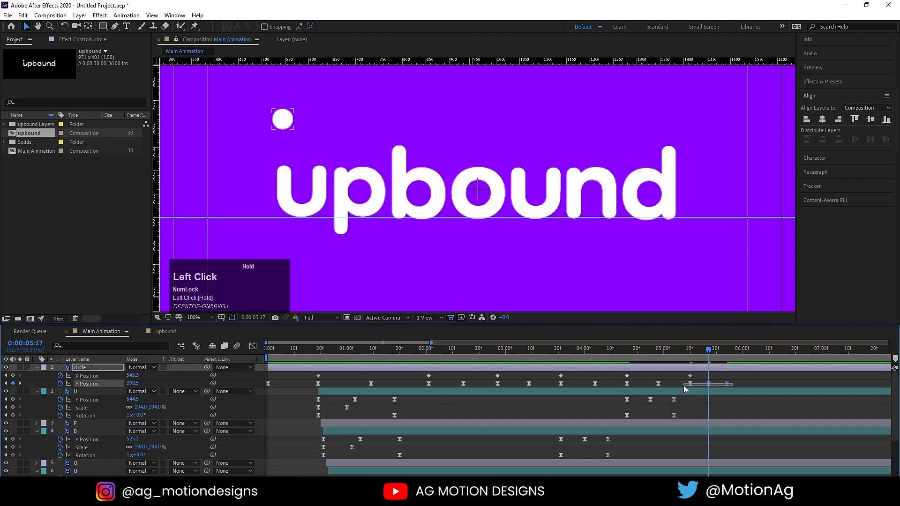
click(673, 355)
key(space)
key(space)
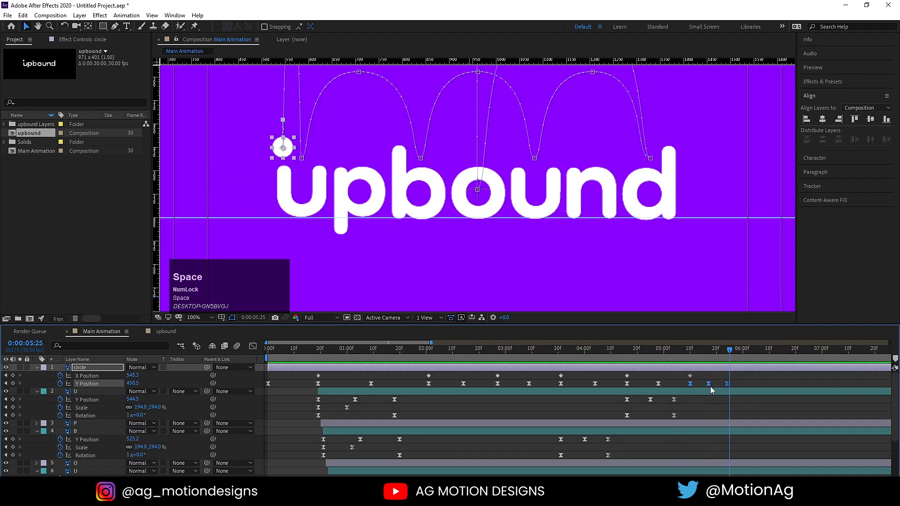
drag(728, 383, 715, 384)
key(space)
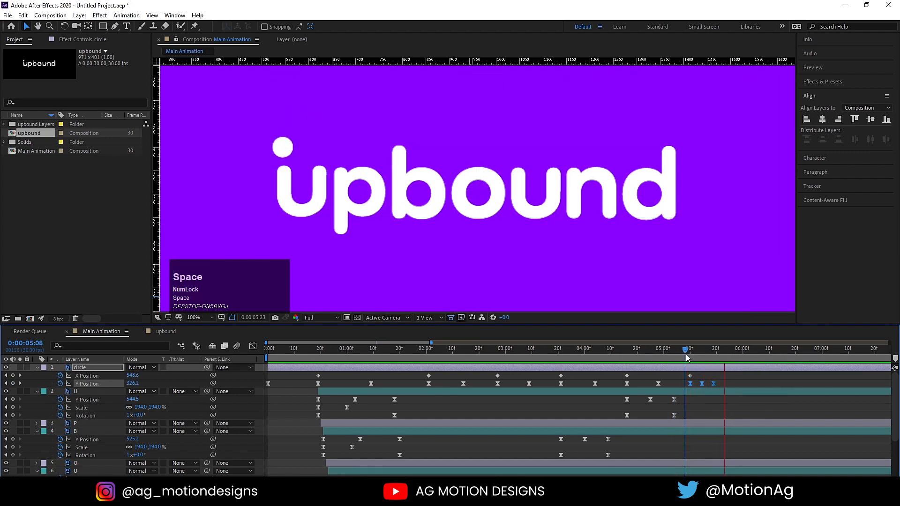
key(space)
key(minus)
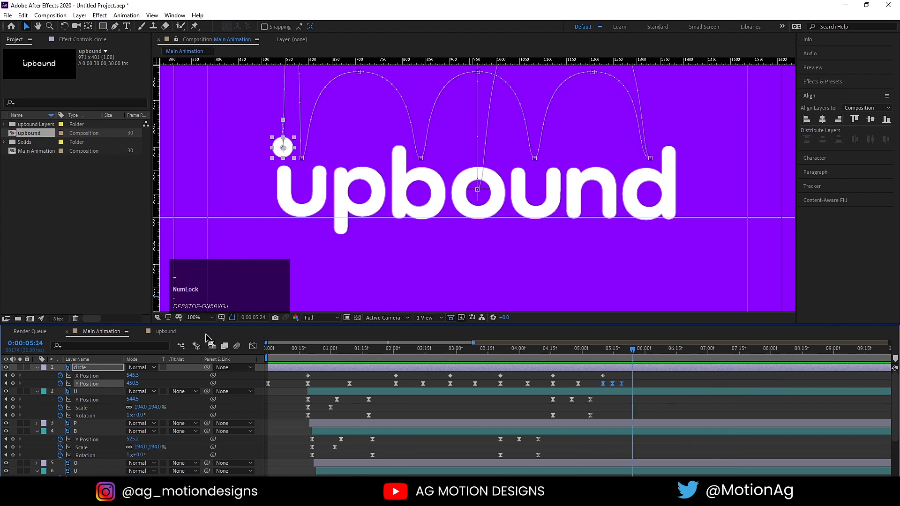
click(197, 317)
click(209, 153)
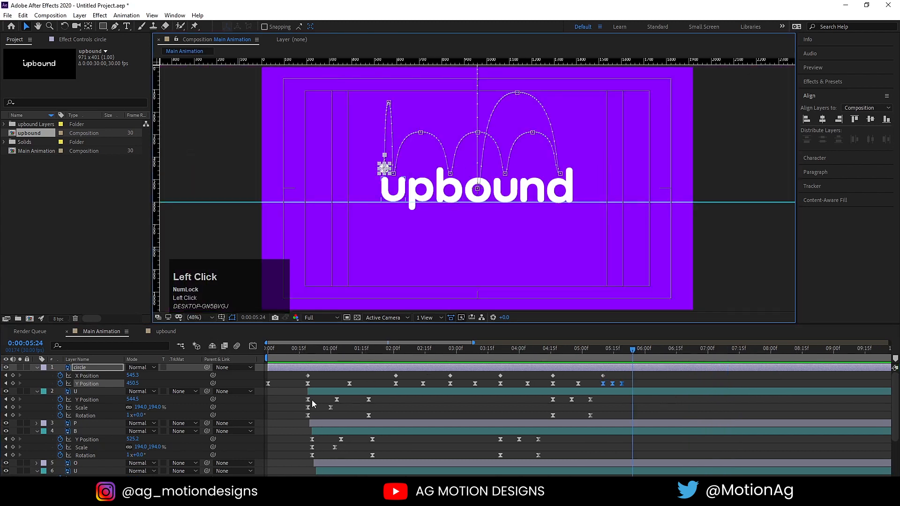
key(space)
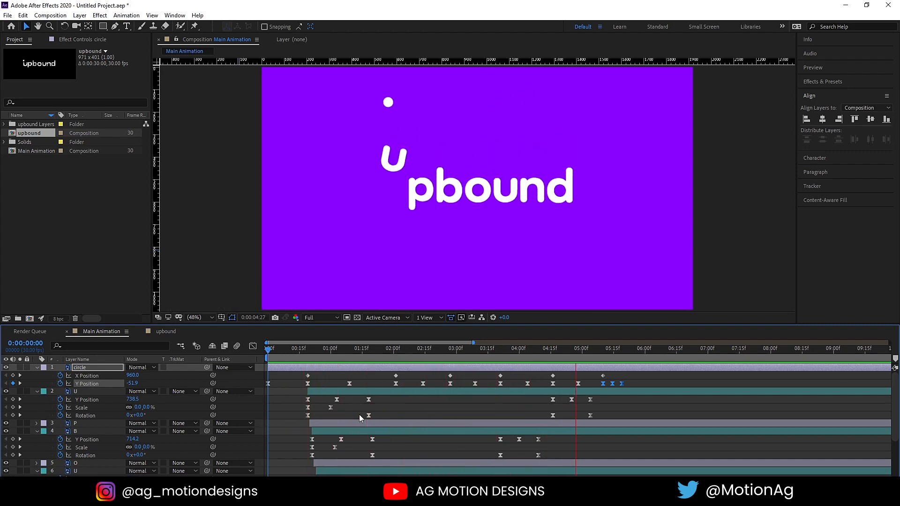
key(space)
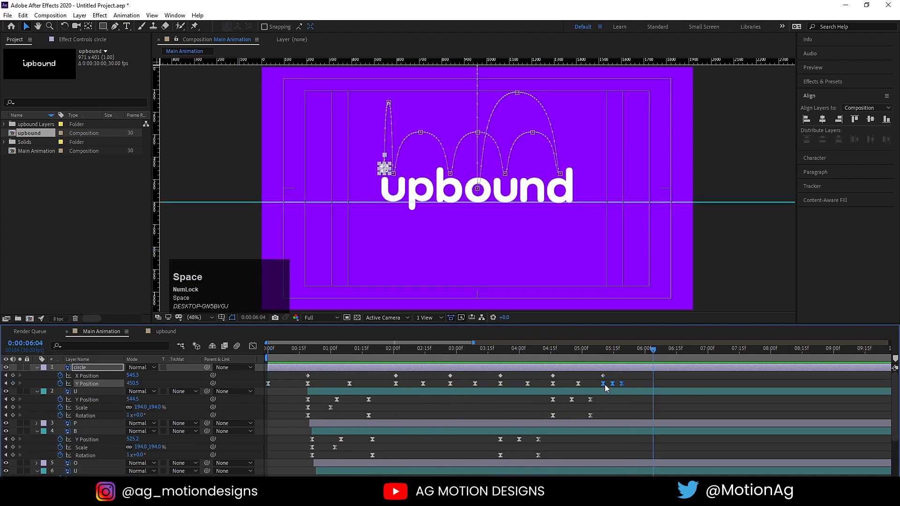
Step: Reshape the speed curve of the small rebound's Y Position keyframes to ease longer around its peak, and preview from the start
click(253, 346)
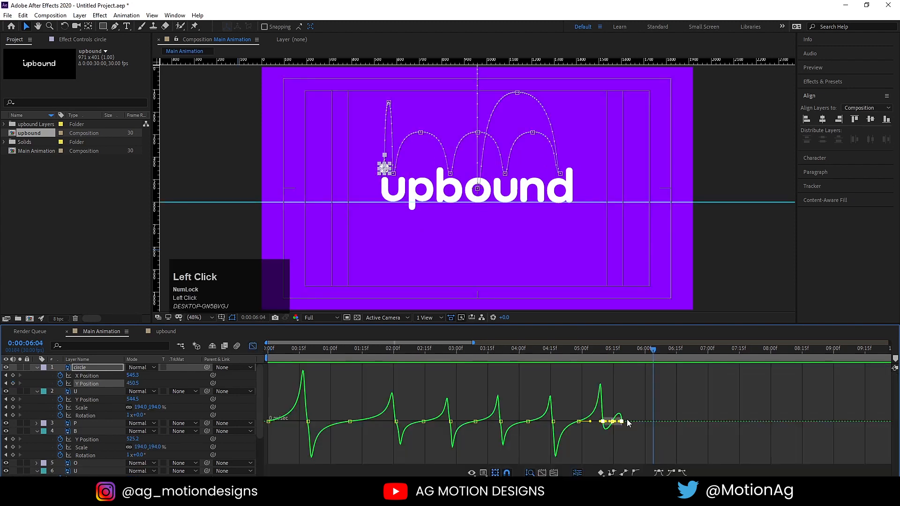
key(equal)
key(equal)
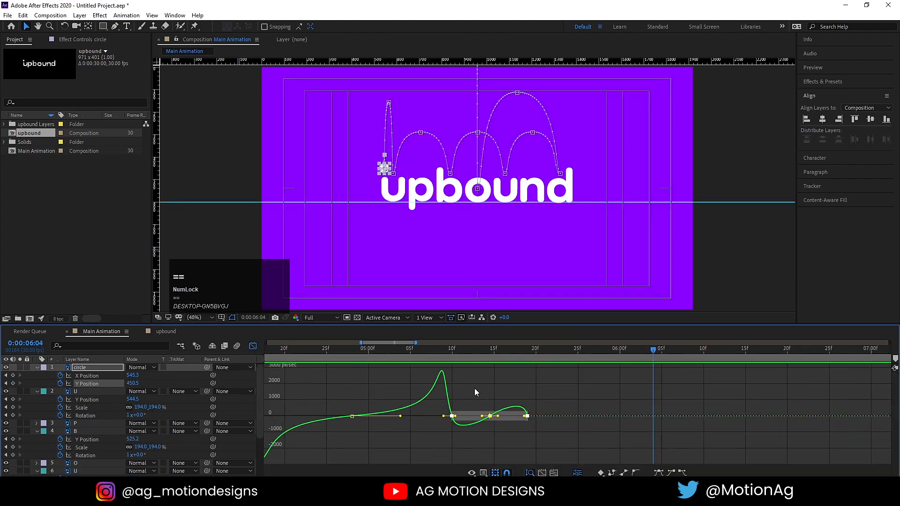
drag(475, 388, 509, 420)
key(minus)
key(minus)
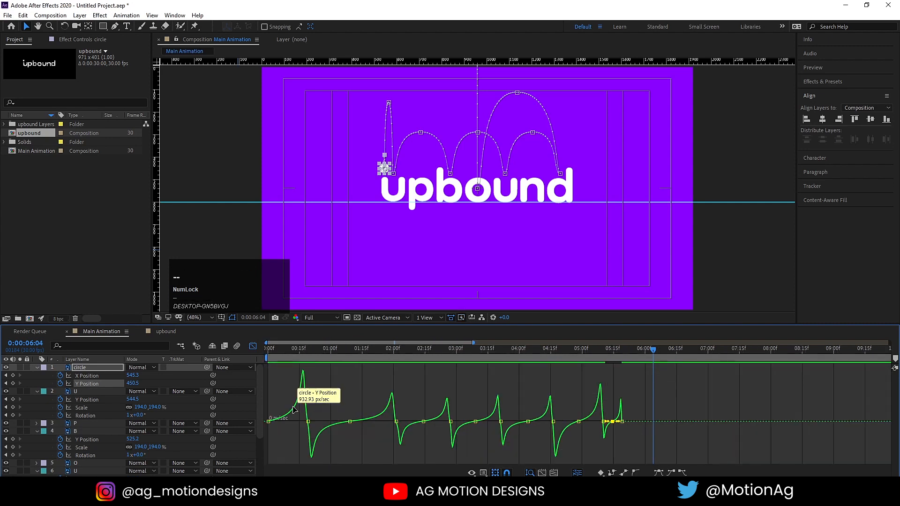
click(252, 346)
click(275, 355)
key(space)
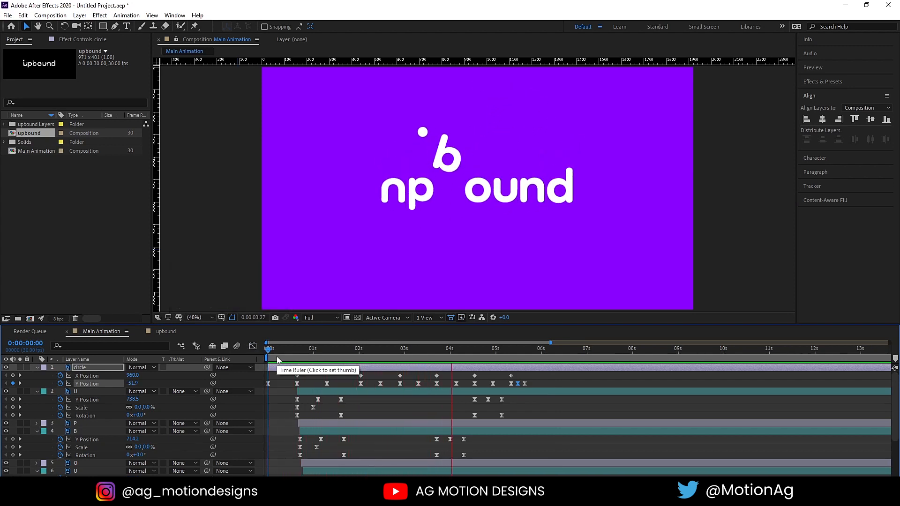
key(space)
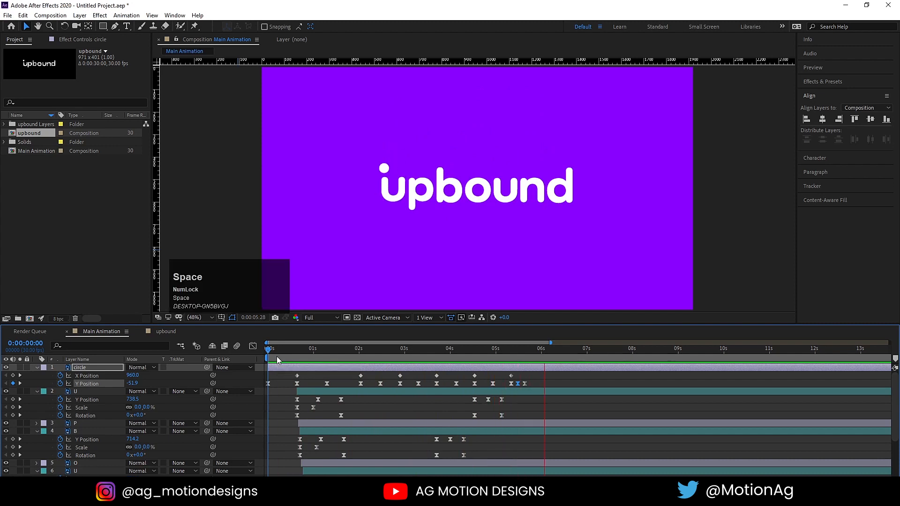
Step: Center the circle above the U's left stem at 0:00:05:10, at X Position 548.3, and preview the landing
click(509, 358)
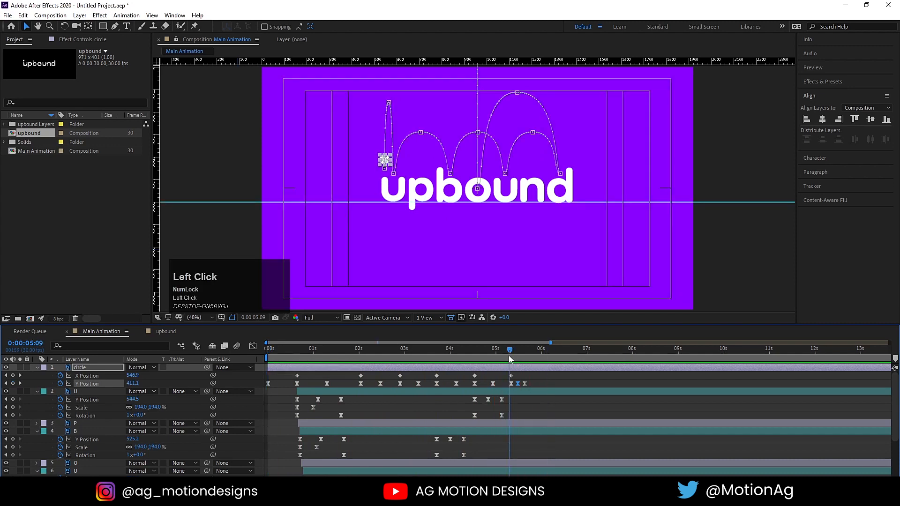
key(k)
scroll(419, 209, up, 2)
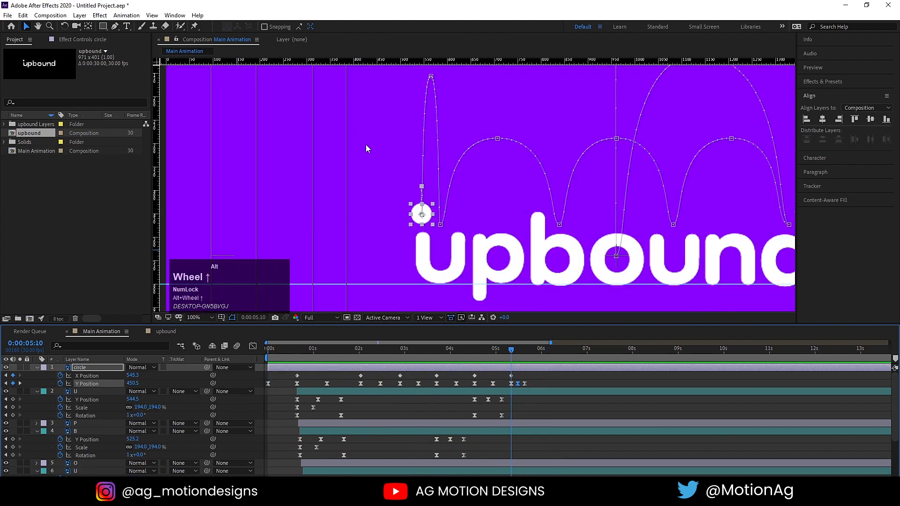
scroll(424, 218, up, 2)
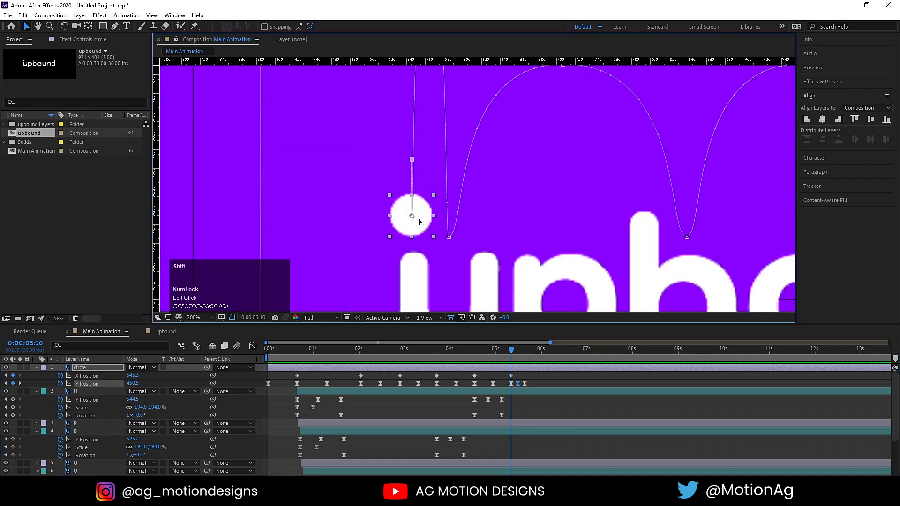
drag(420, 223, 423, 222)
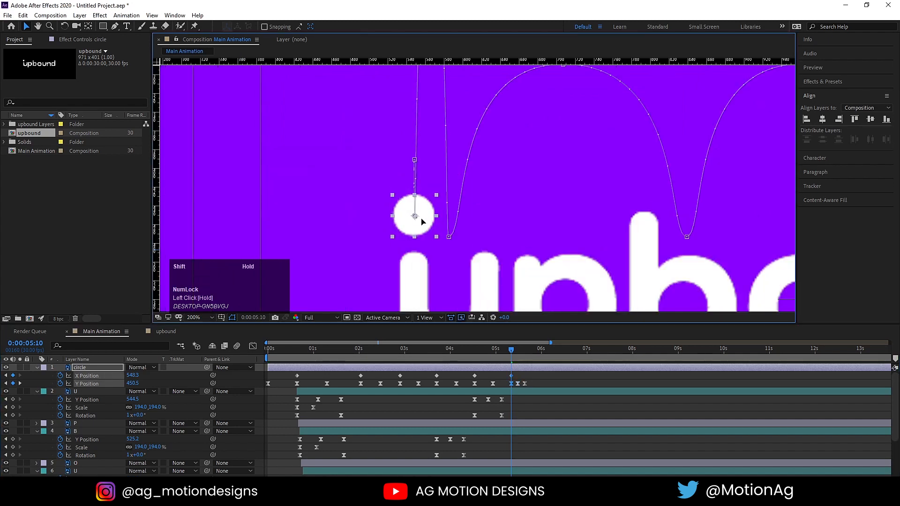
click(199, 318)
click(208, 161)
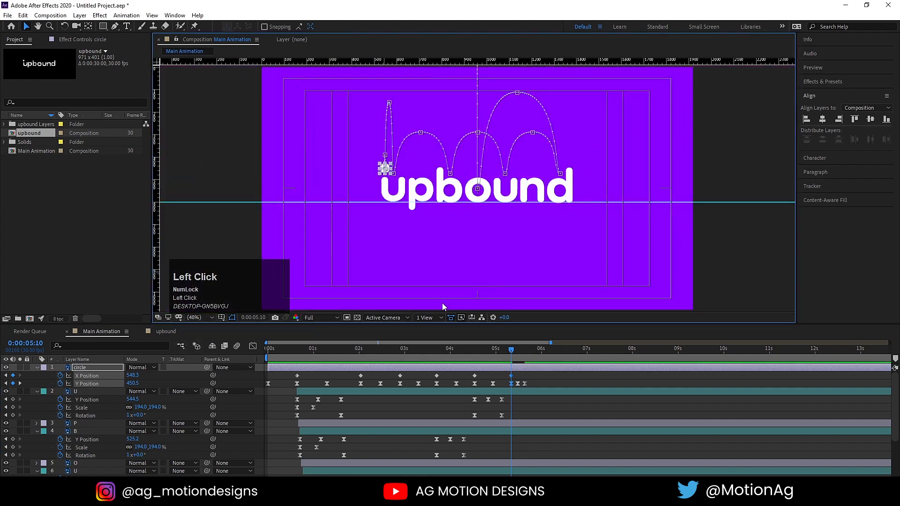
key(space)
key(space)
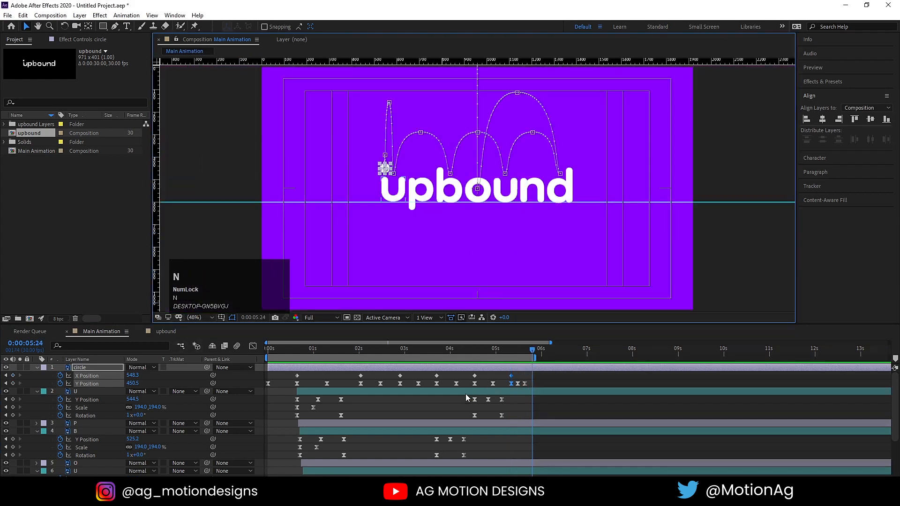
Step: Collapse the layers' keyframed properties, preview the animation, and extend the work area end to about 0:00:06:18
click(451, 375)
key(u)
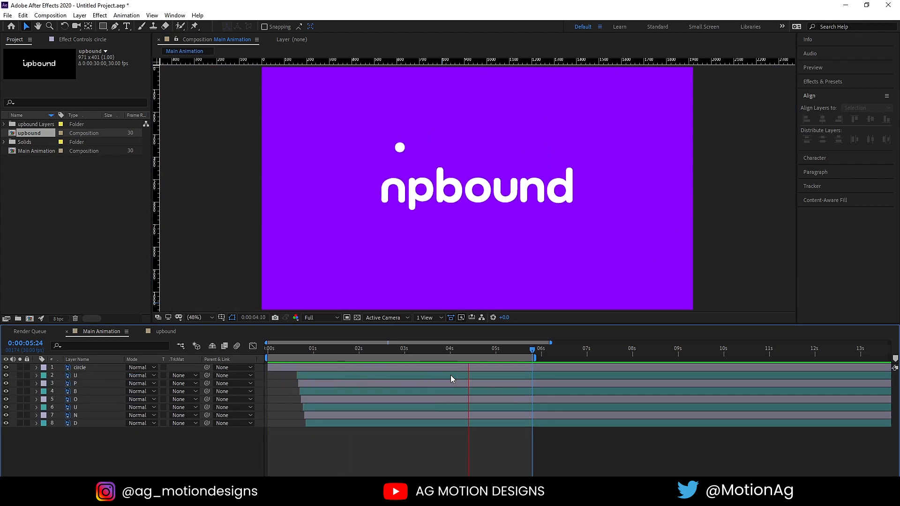
key(space)
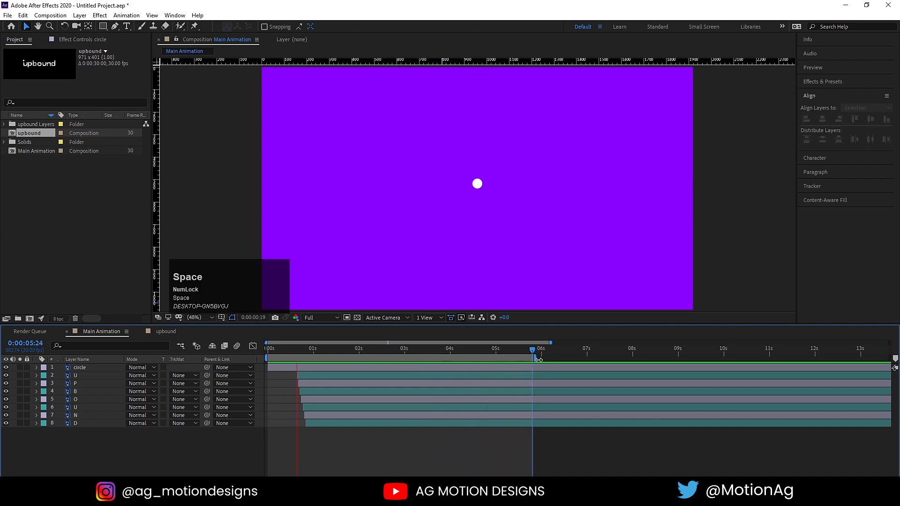
drag(537, 357, 568, 357)
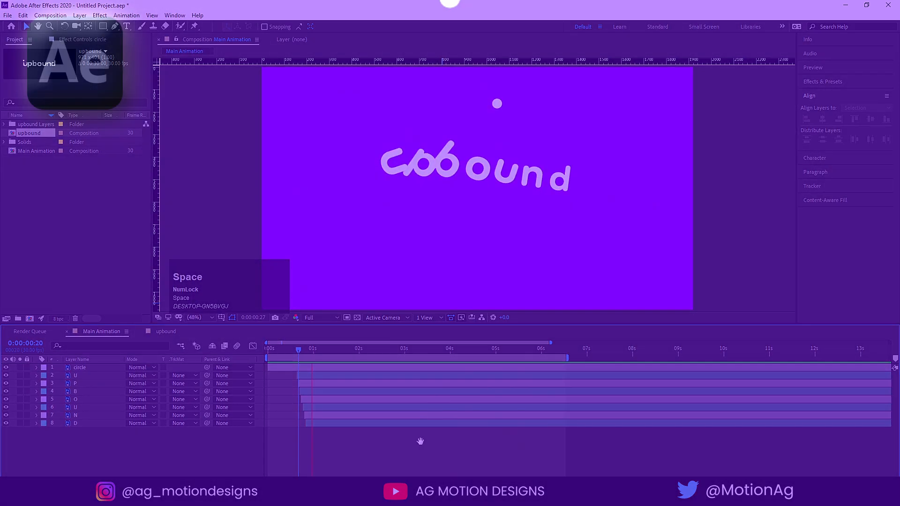